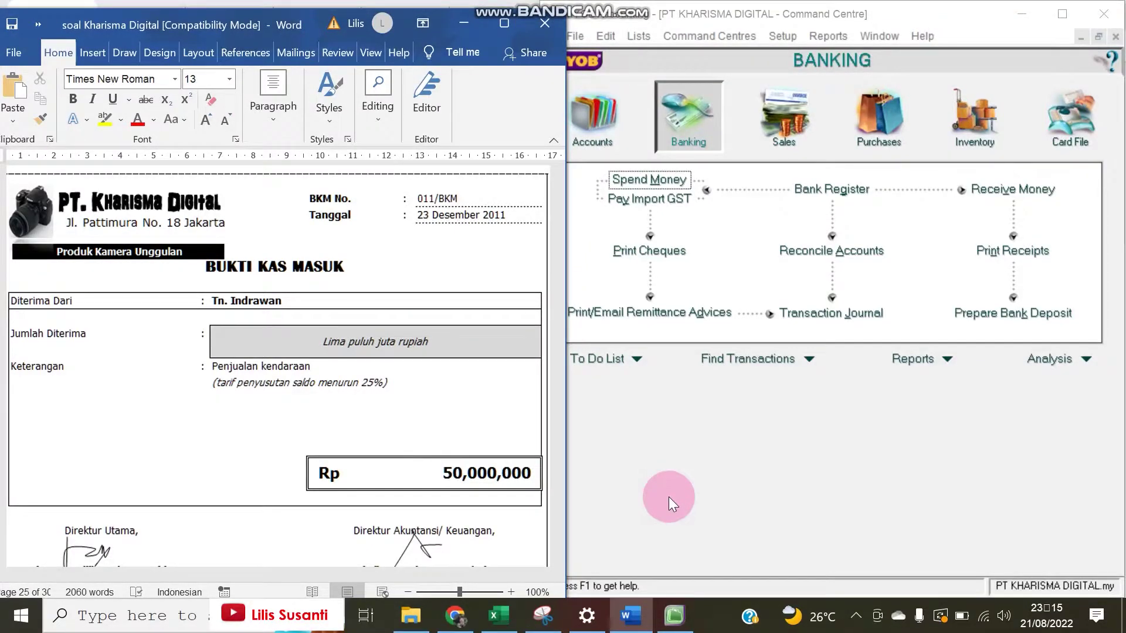
# Review all transaction types in the Transaction Journal from 01/08/2000, down to the latest entries, and close the journal.
pyautogui.click(833, 313)
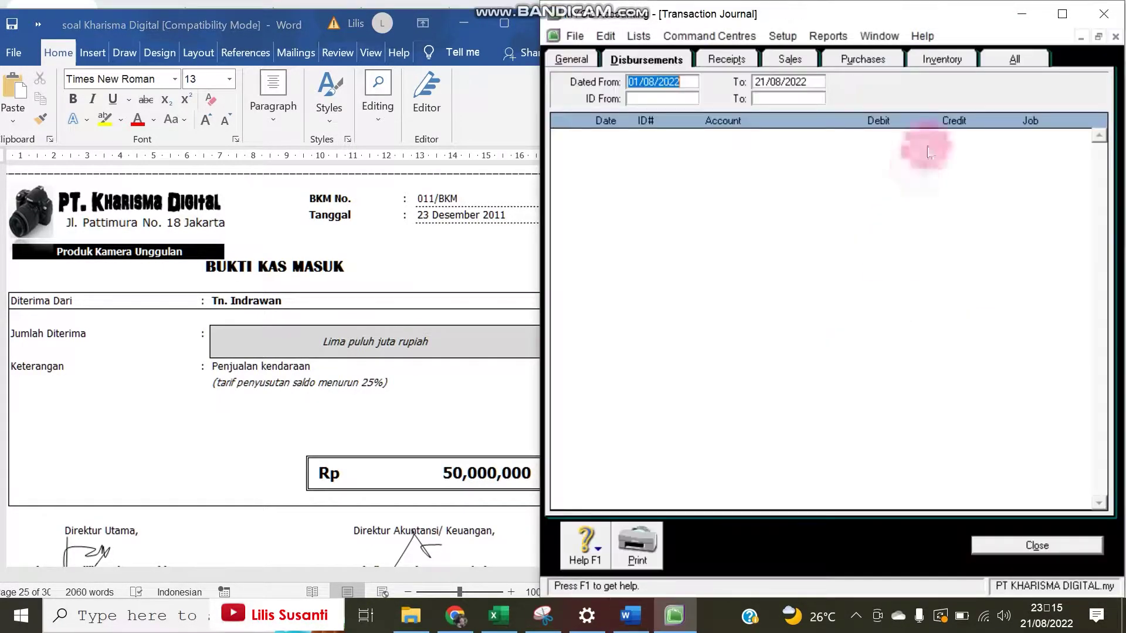
pyautogui.click(1013, 60)
pyautogui.click(682, 81)
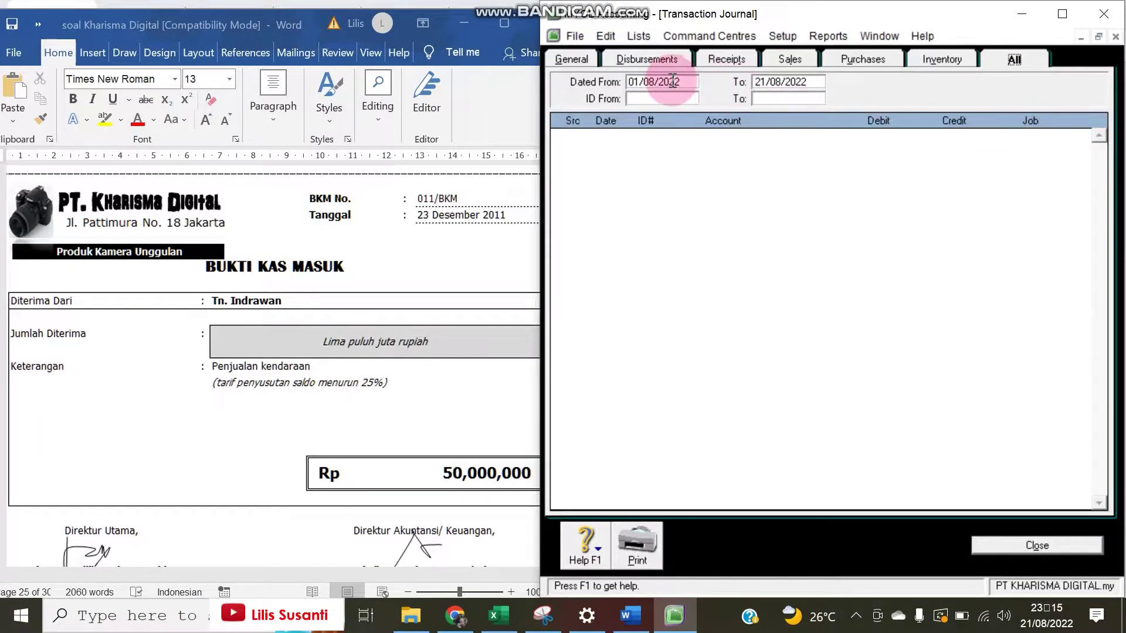
pyautogui.press('BackSpace')
pyautogui.press('BackSpace')
pyautogui.write('00')
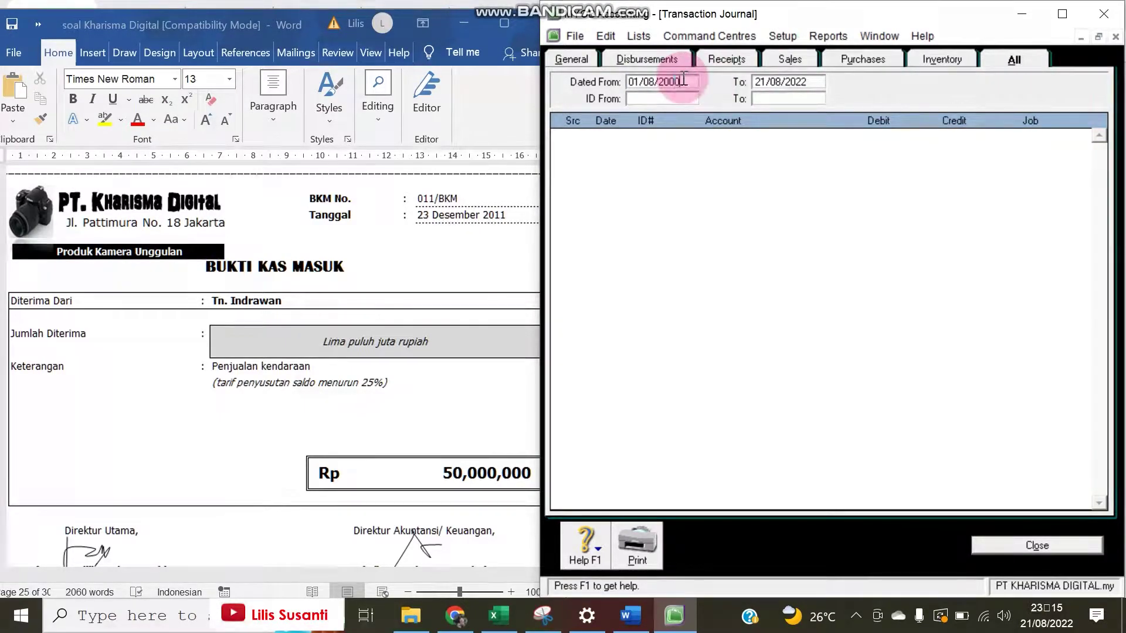
pyautogui.press('Tab')
pyautogui.moveTo(1093, 149); pyautogui.dragTo(1102, 509)
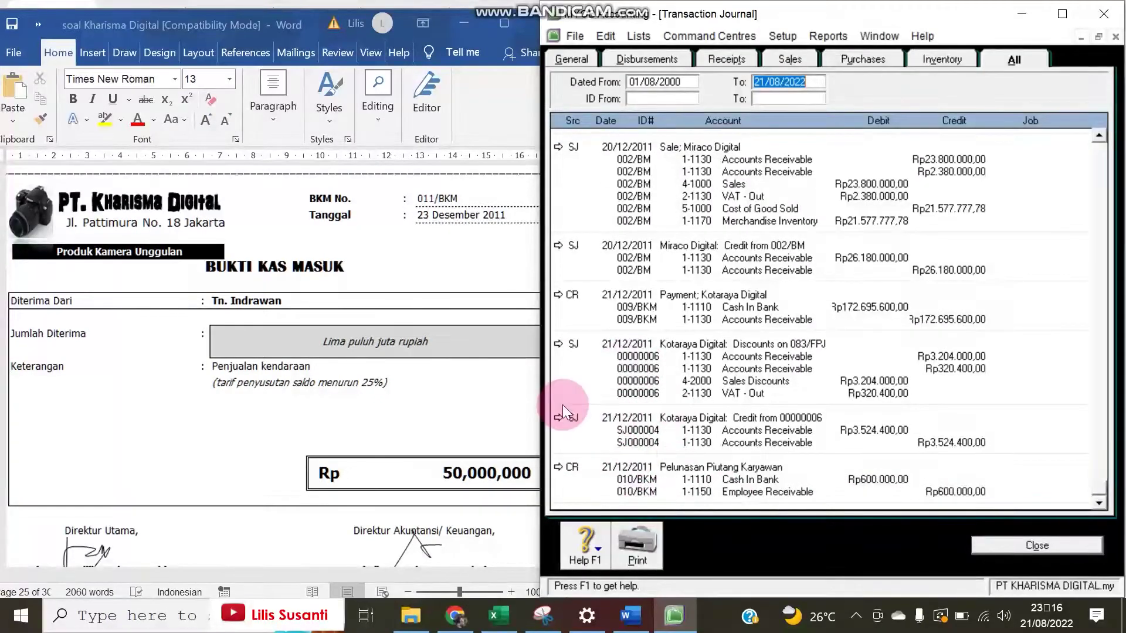
pyautogui.click(459, 379)
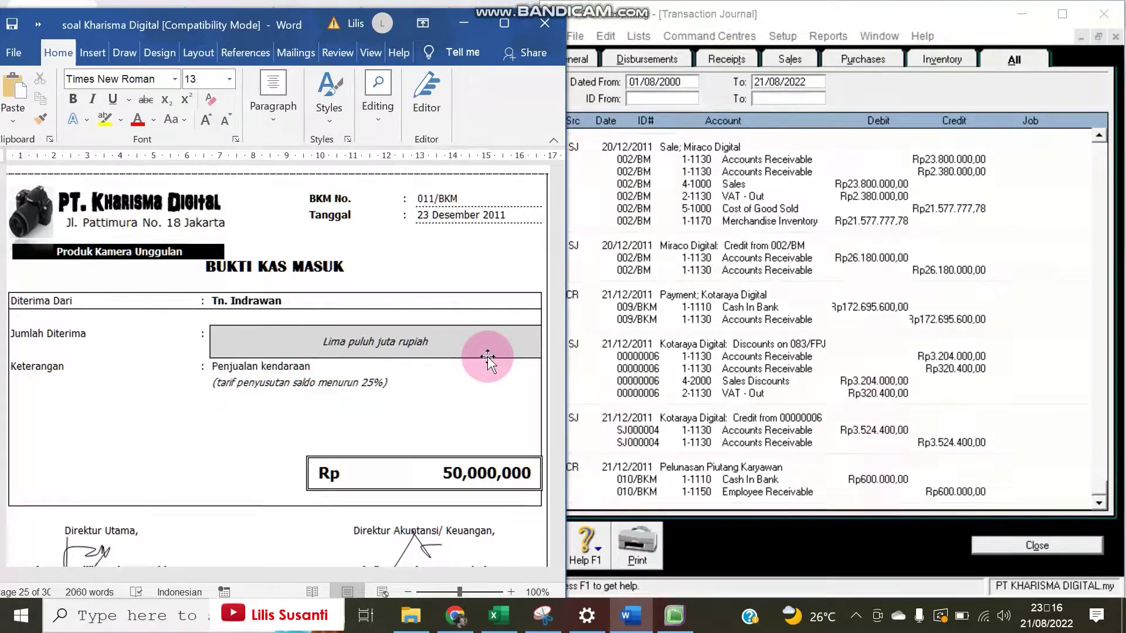
pyautogui.click(1057, 548)
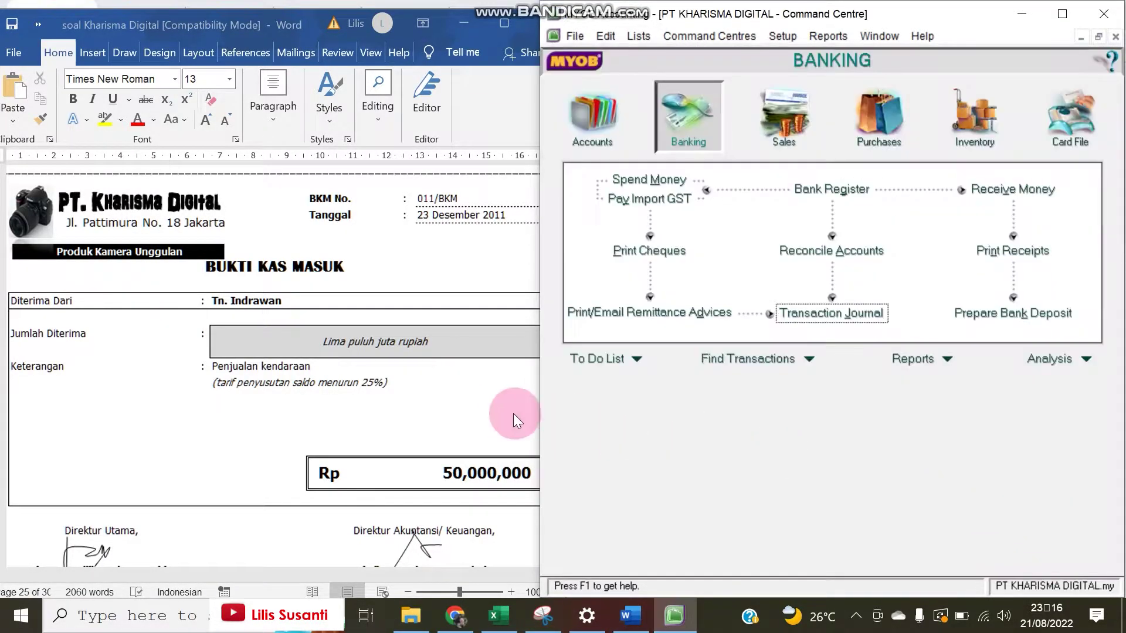
# Check the balances of Vehicles and Accumulated Depr - Vehicles in the Accounts List, and close the list.
pyautogui.click(438, 434)
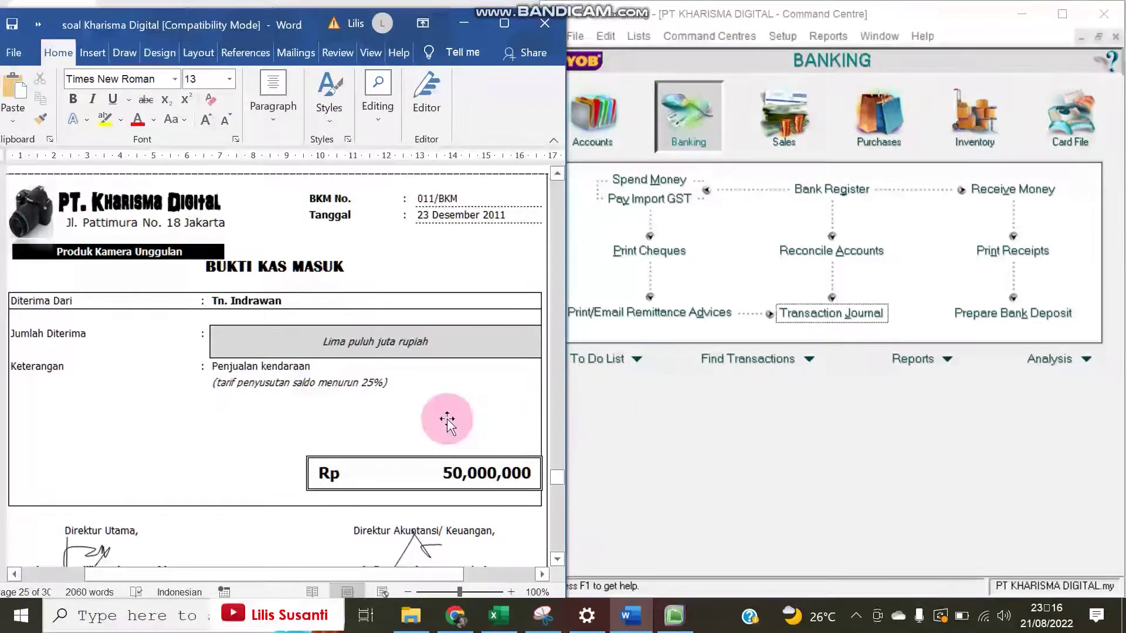
pyautogui.click(601, 120)
pyautogui.click(841, 189)
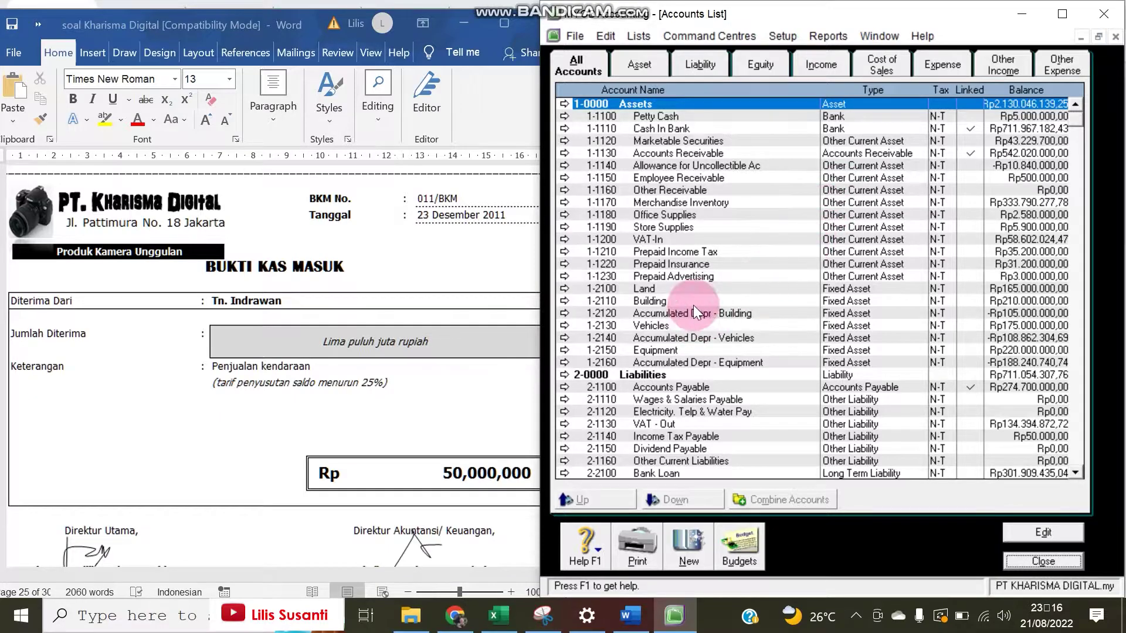
pyautogui.click(702, 324)
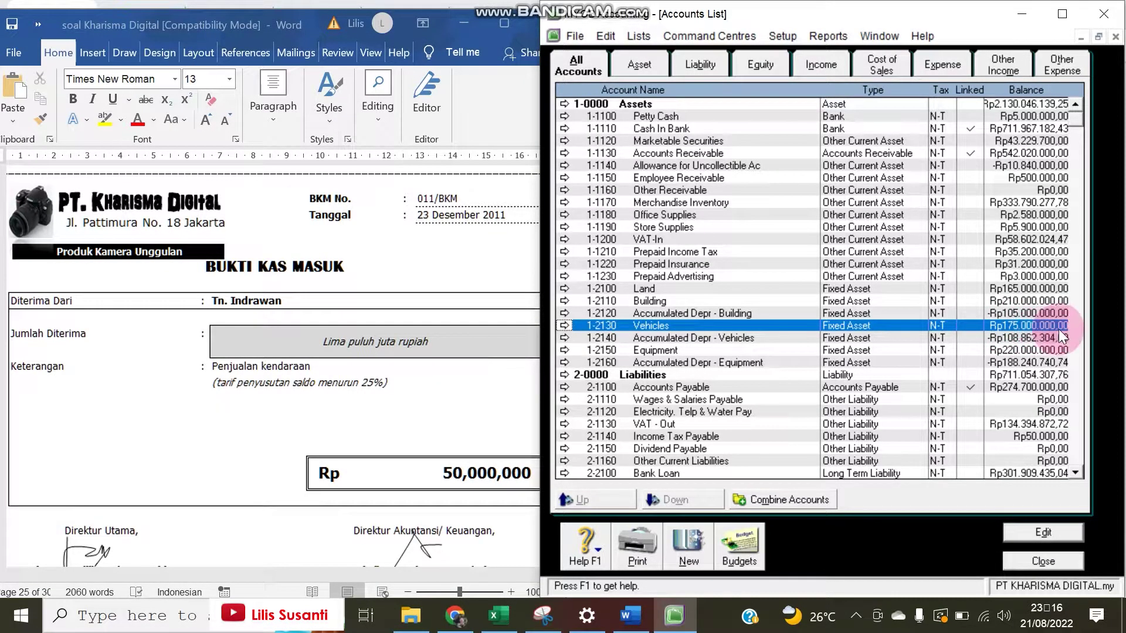
pyautogui.click(1025, 337)
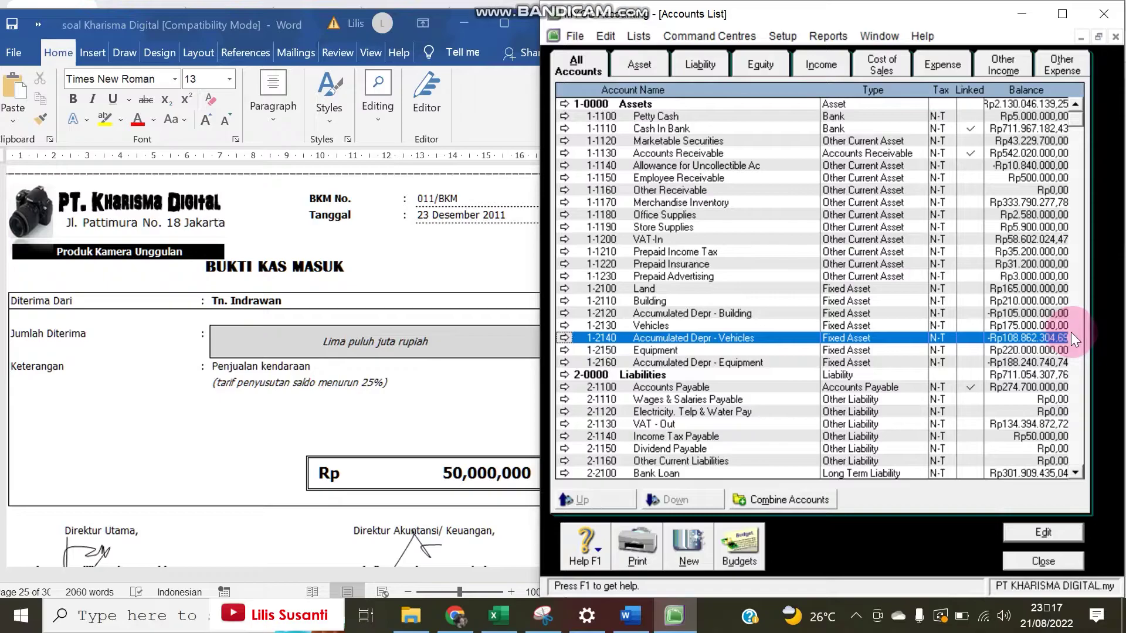
pyautogui.click(999, 327)
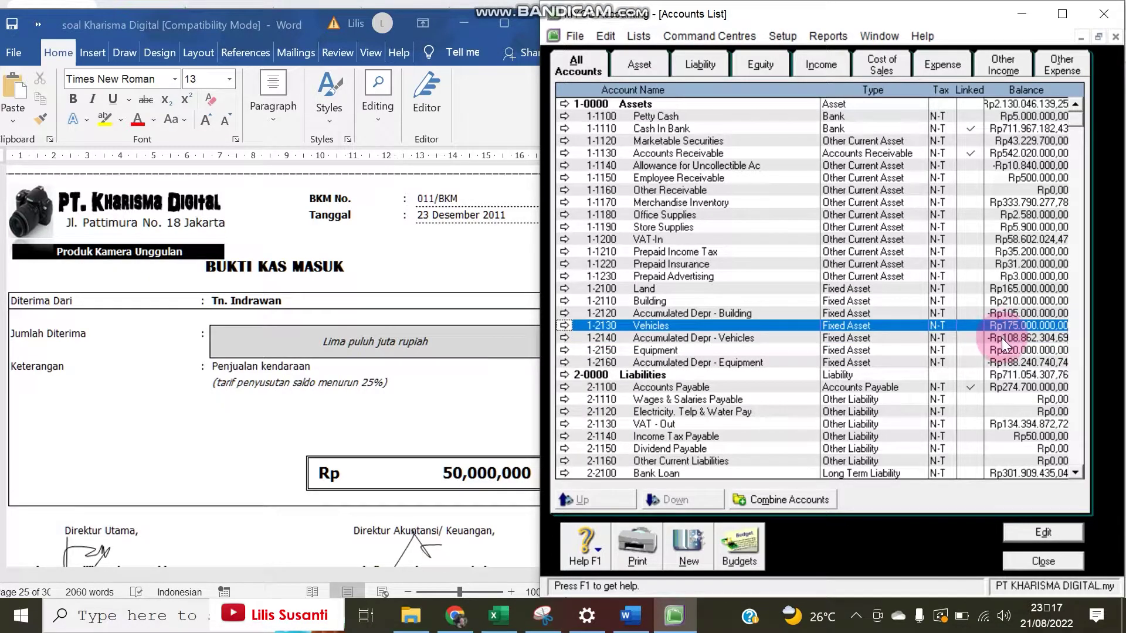
pyautogui.click(1002, 339)
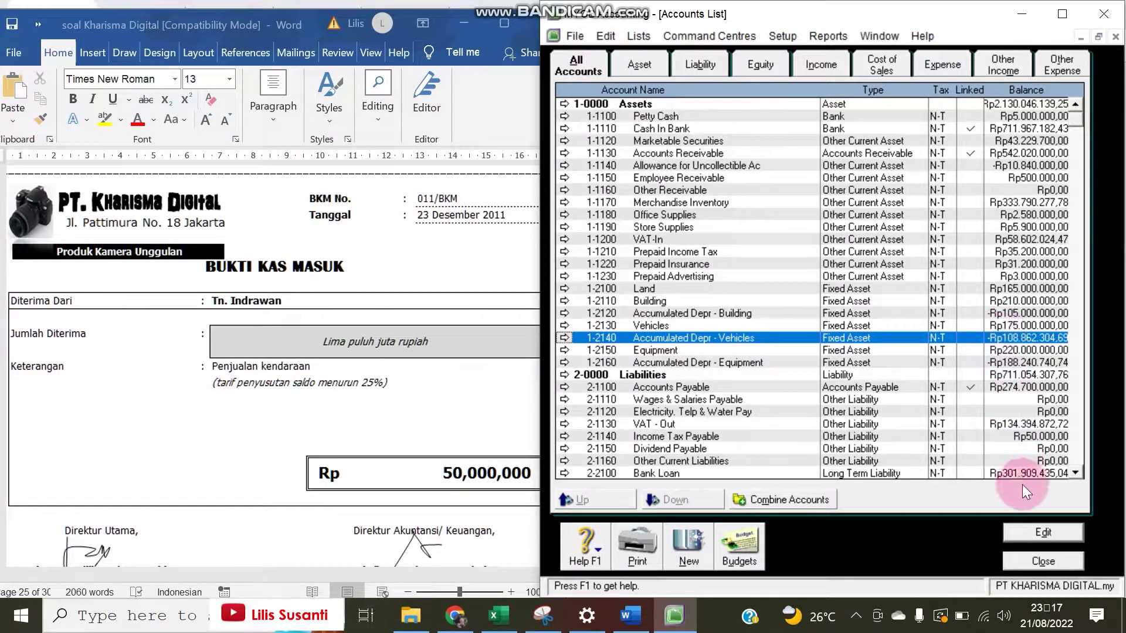
pyautogui.click(1035, 563)
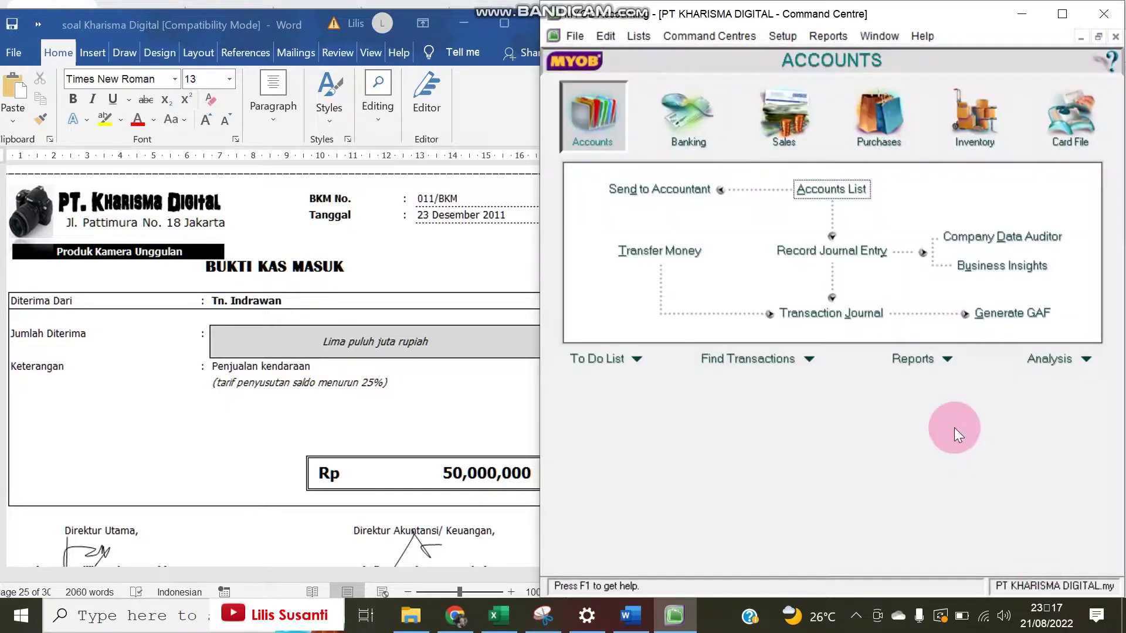
# Start a Receive Money entry in Banking dated 23/12/2011 with ID number 011/BKM.
pyautogui.click(707, 135)
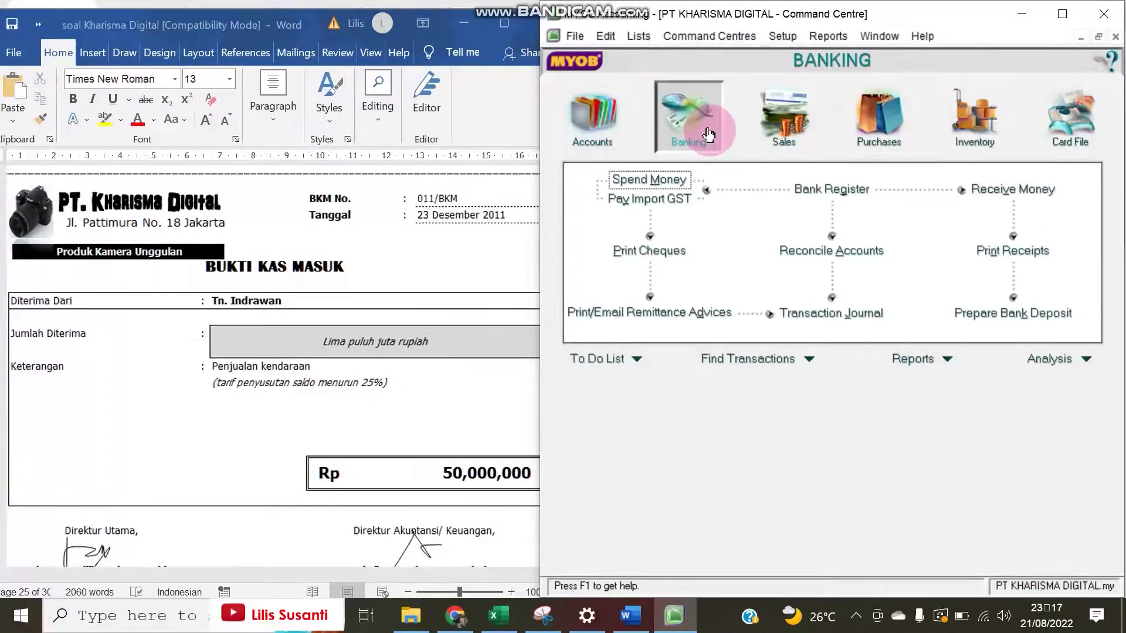
pyautogui.click(1004, 190)
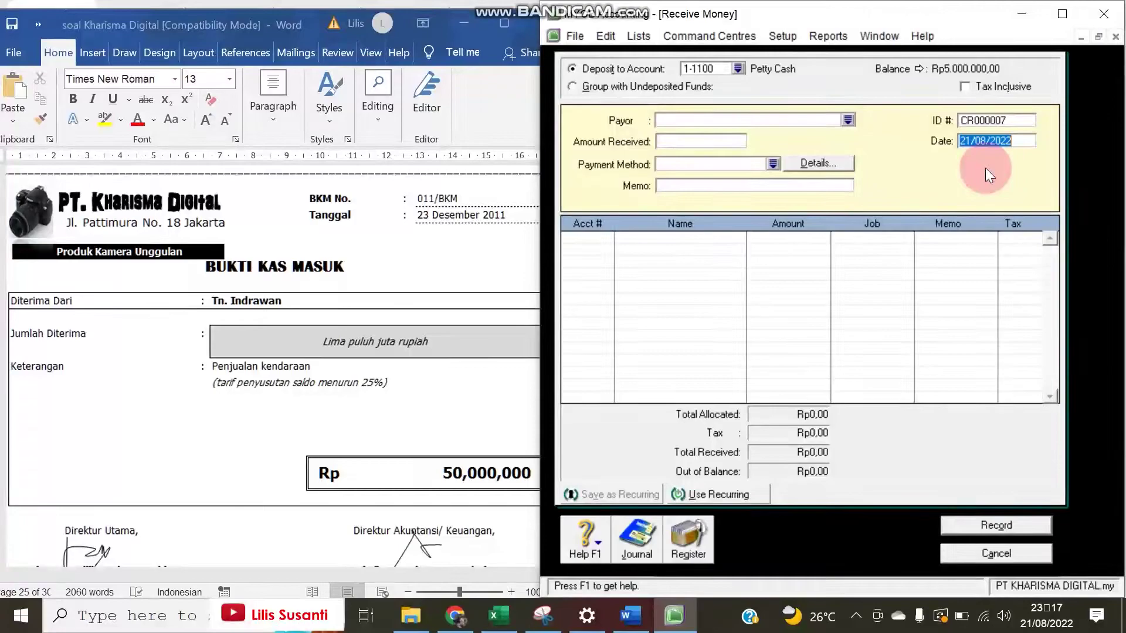
pyautogui.write('23/12')
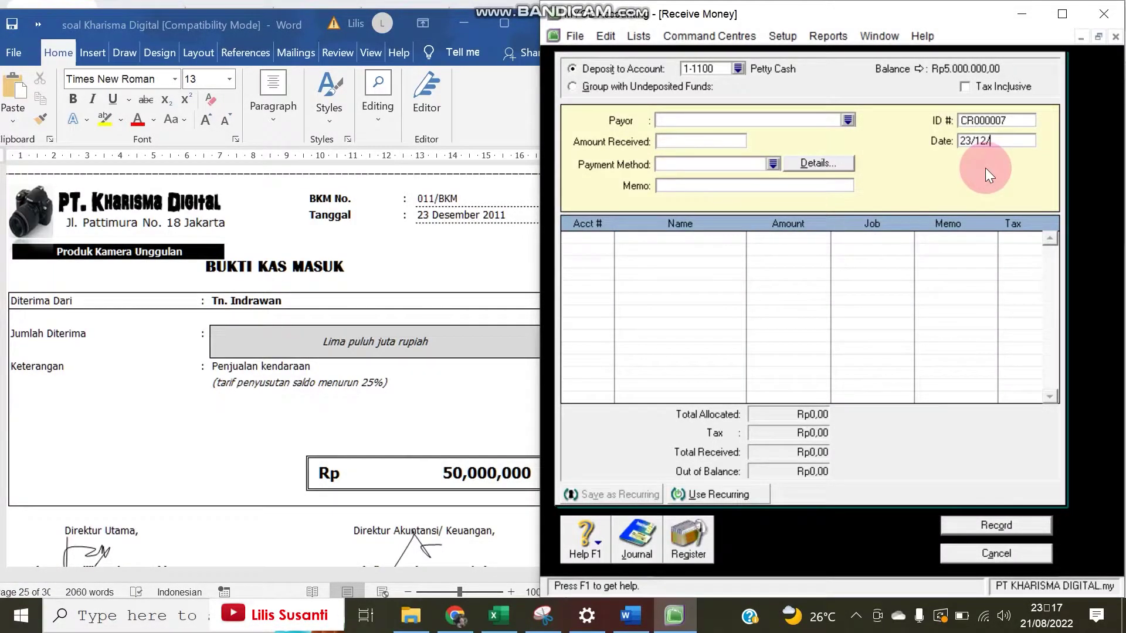
pyautogui.write('/2011')
pyautogui.click(1013, 119)
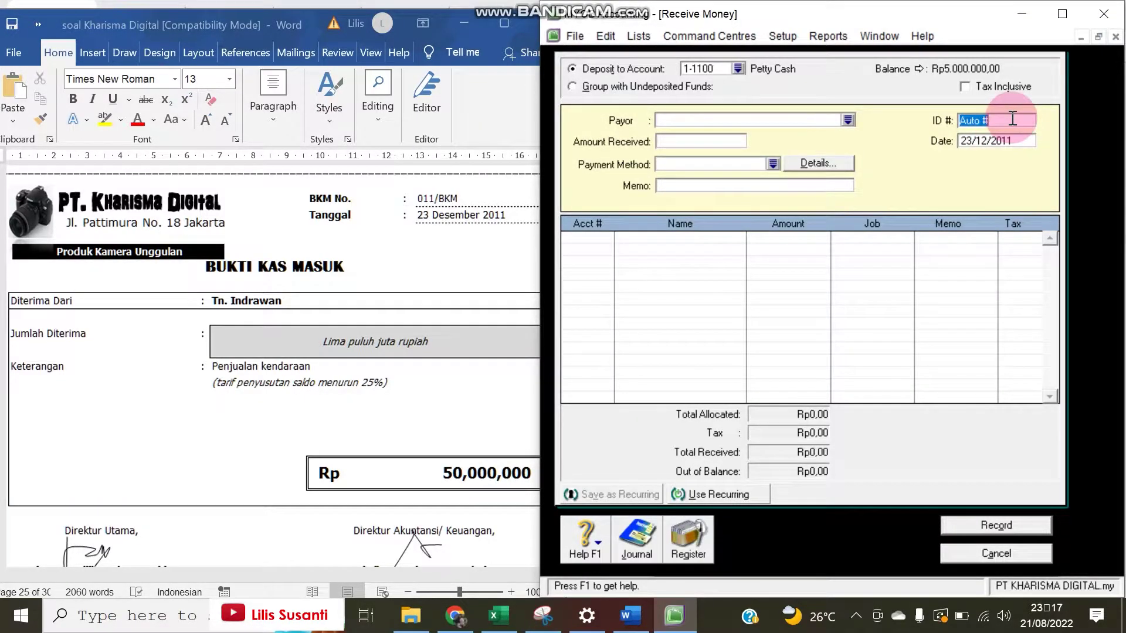
pyautogui.write('011/BKM')
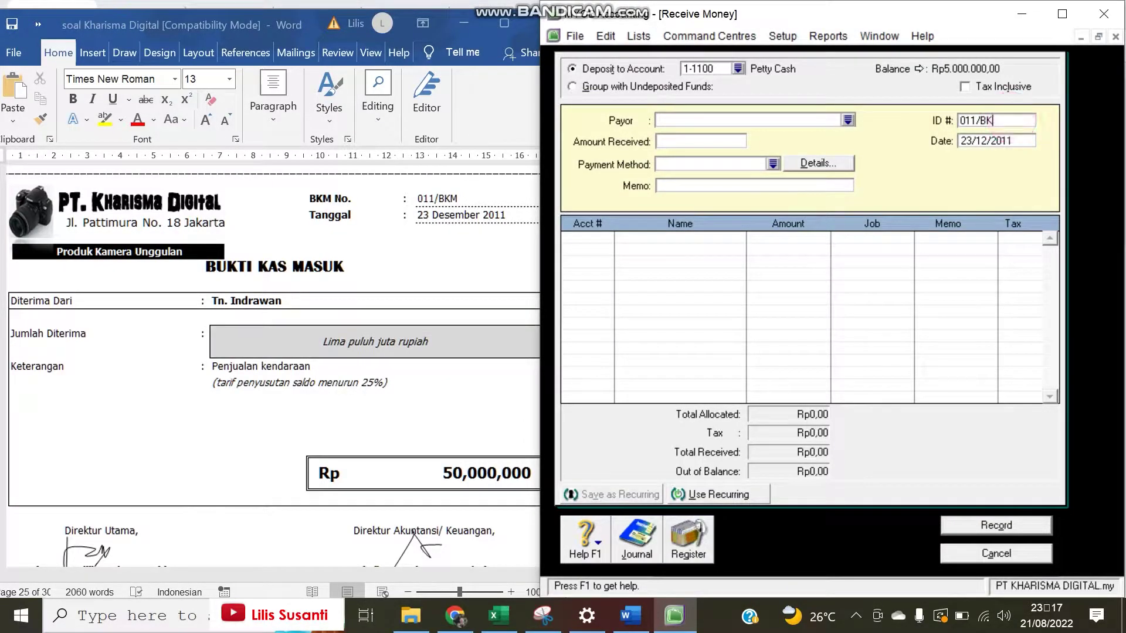
# Set the amount received on the receipt to 50000000.
pyautogui.click(729, 142)
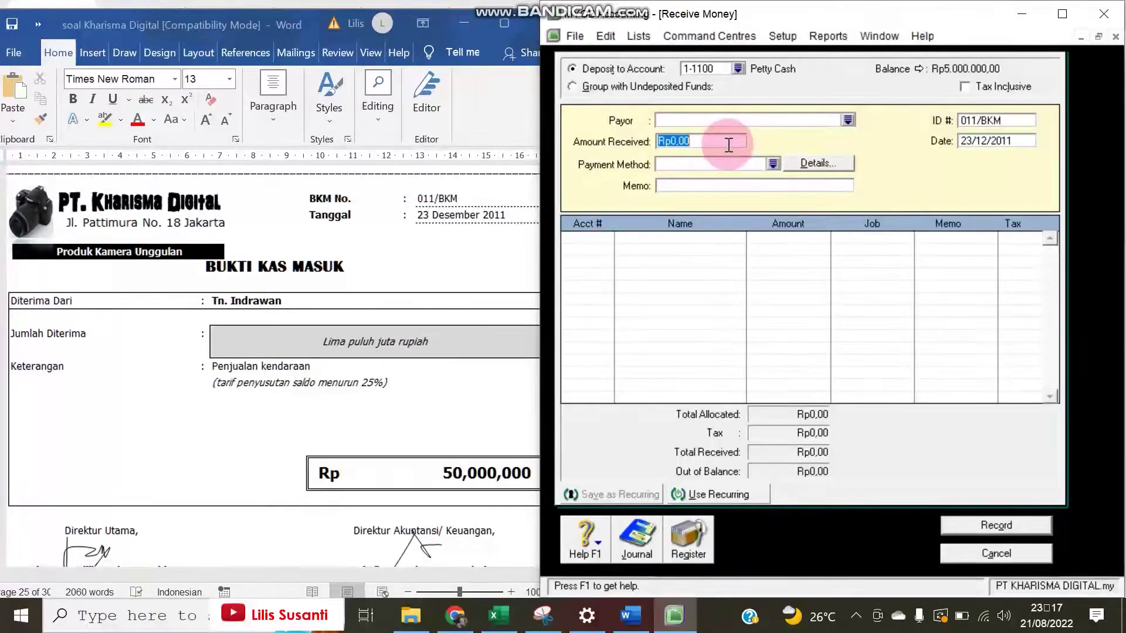
pyautogui.write('5')
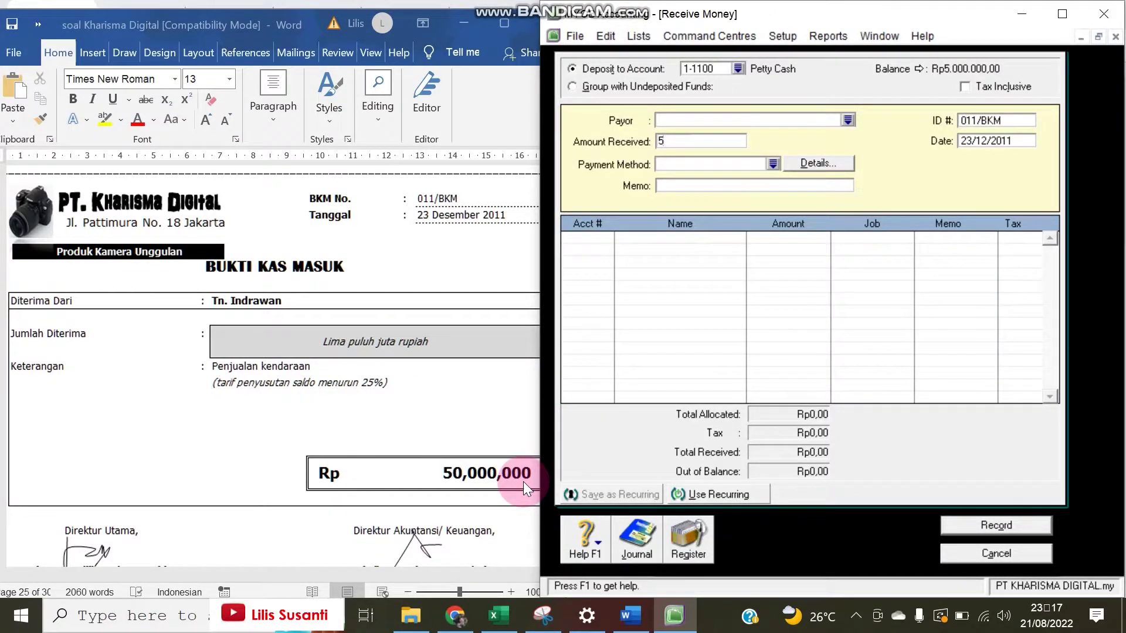
pyautogui.write('0000000')
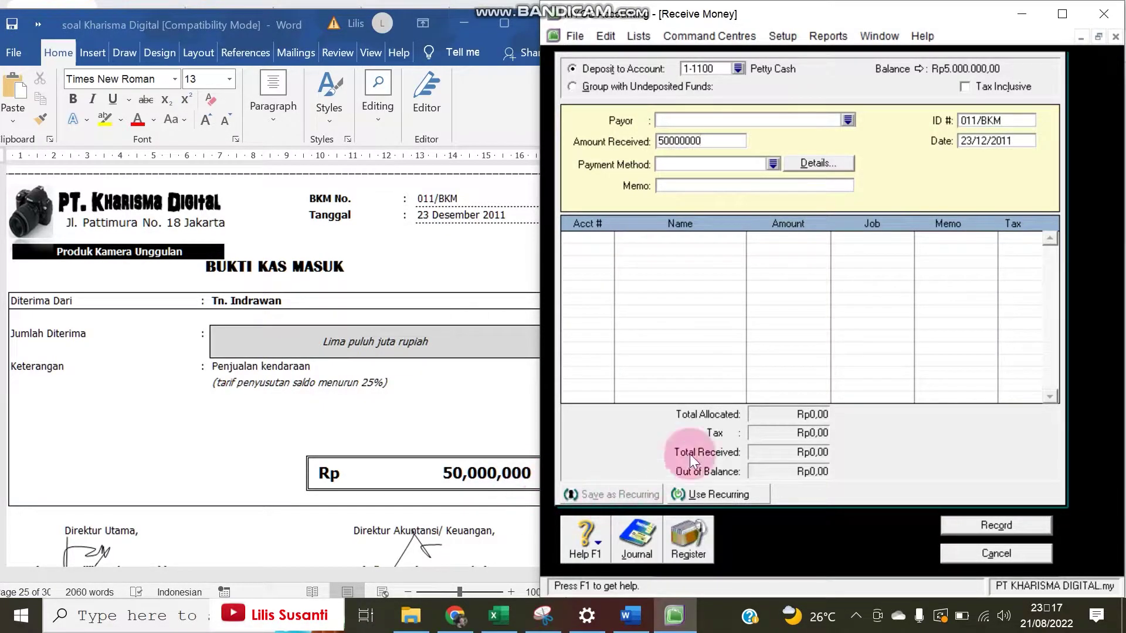
pyautogui.click(719, 186)
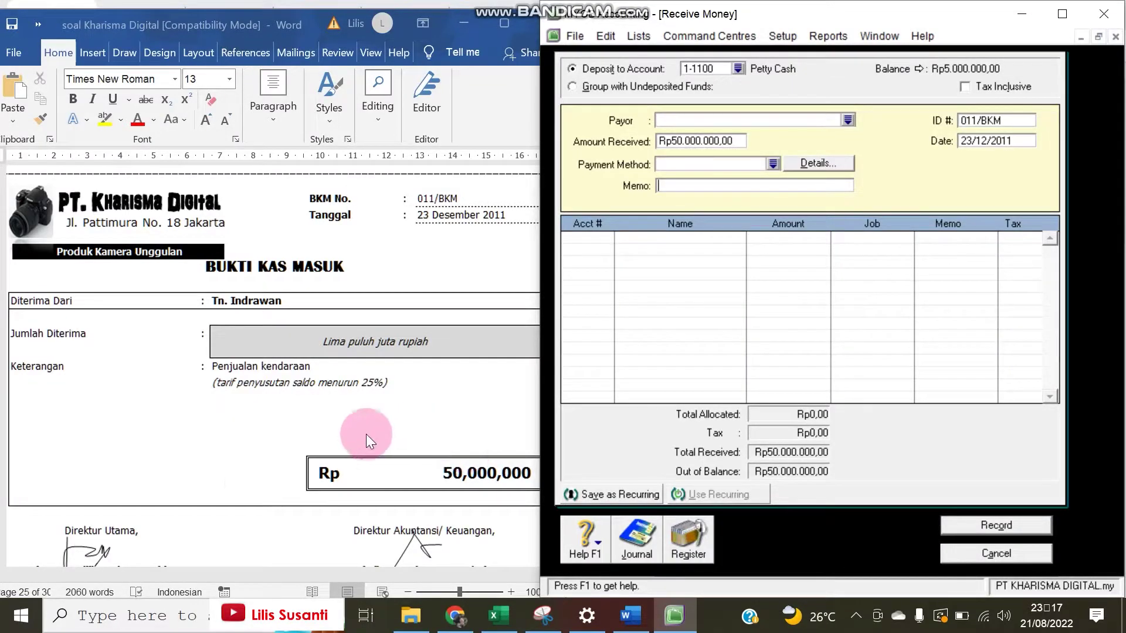
# Launch the Windows Calculator, restore it to a smaller window and minimise it.
pyautogui.click(138, 615)
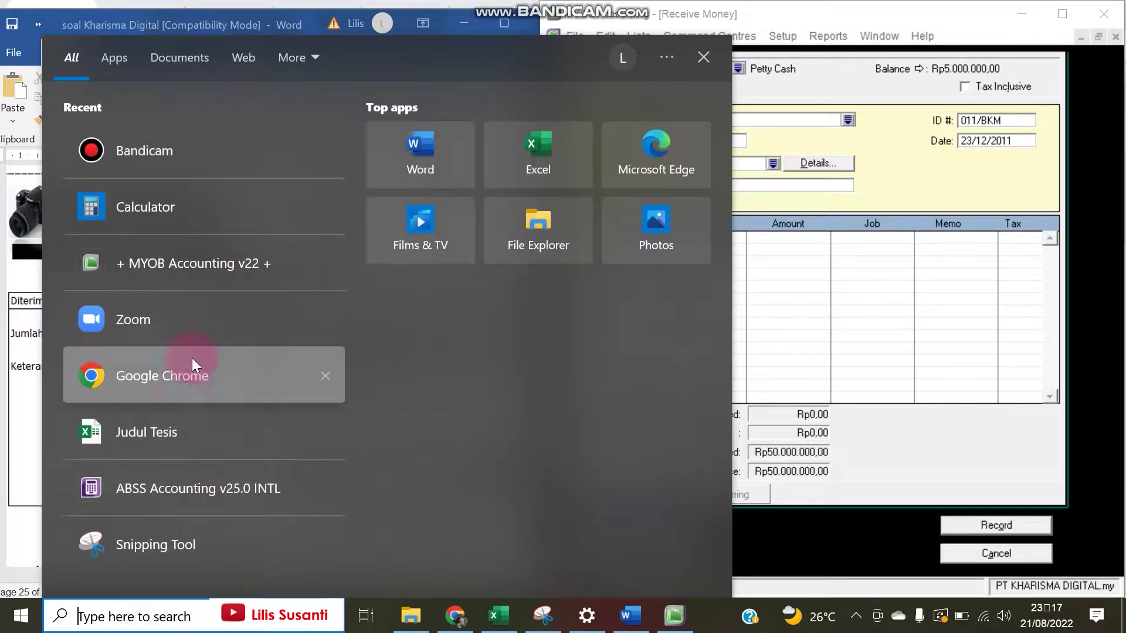
pyautogui.click(258, 223)
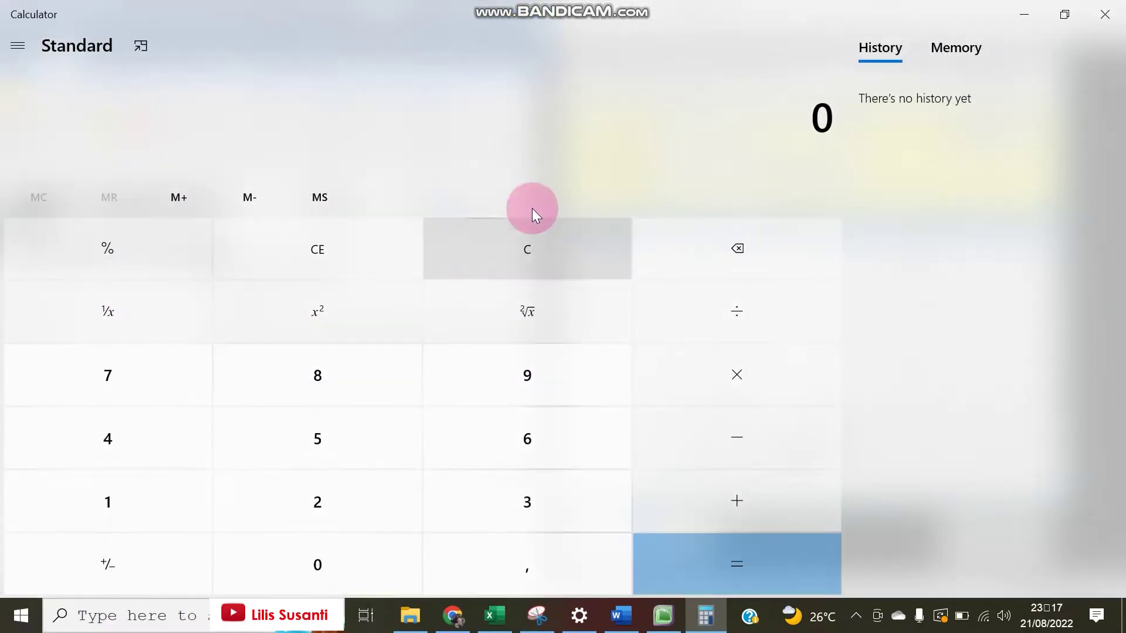
pyautogui.click(1065, 14)
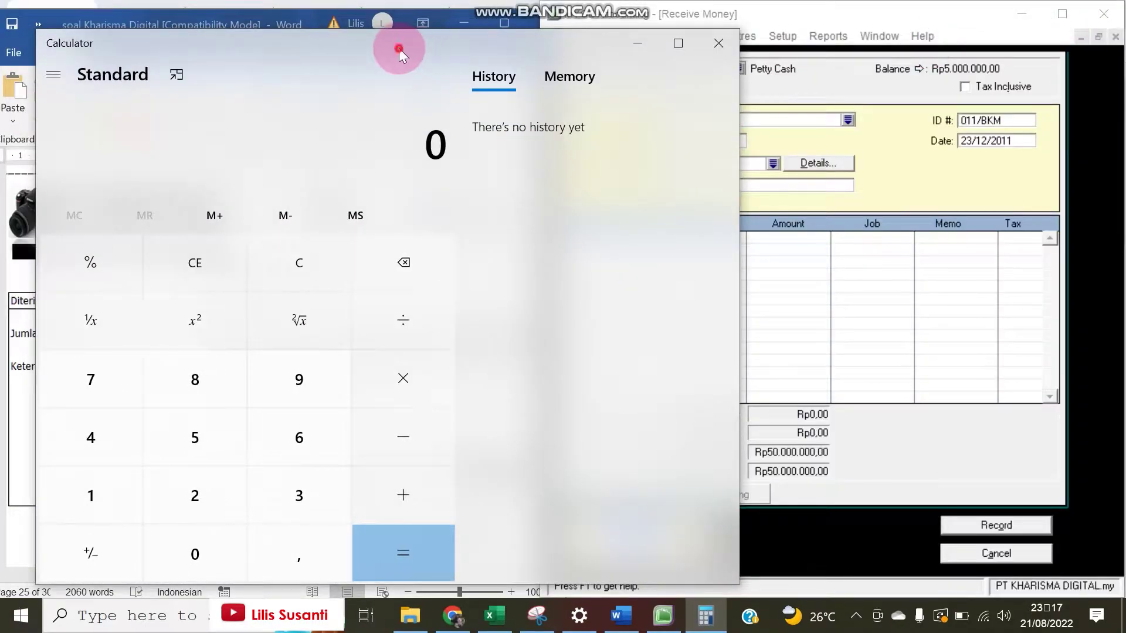
pyautogui.moveTo(398, 48); pyautogui.dragTo(404, 20)
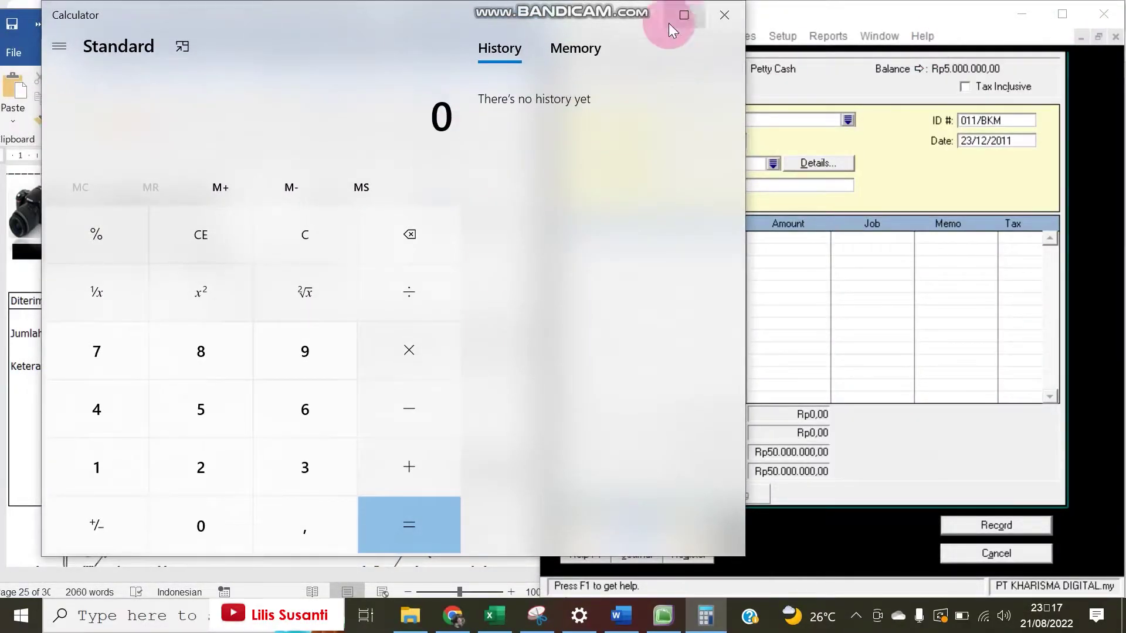
pyautogui.click(650, 15)
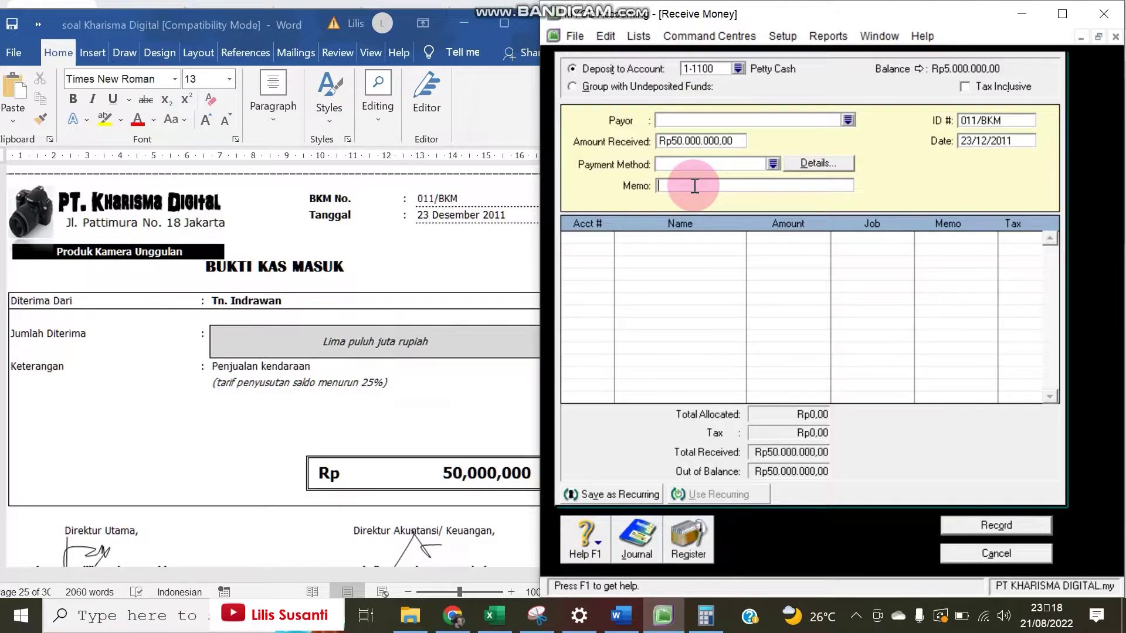
# Enter "Penjualan Kendaraan" as the memo of the receipt.
pyautogui.write('pENJUALAN')
pyautogui.press('BackSpace')
pyautogui.press('BackSpace')
pyautogui.press('BackSpace')
pyautogui.press('BackSpace')
pyautogui.press('BackSpace')
pyautogui.press('BackSpace')
pyautogui.press('BackSpace')
pyautogui.press('BackSpace')
pyautogui.press('BackSpace')
pyautogui.press('BackSpace')
pyautogui.write('Penjualan Kendahar')
pyautogui.press('BackSpace')
pyautogui.press('BackSpace')
pyautogui.press('BackSpace')
pyautogui.press('BackSpace')
pyautogui.write('araan')
pyautogui.press('Tab')
# Allocate 175.000.000 to account 1-2130 Vehicles on the first line of the receipt.
pyautogui.press('Tab')
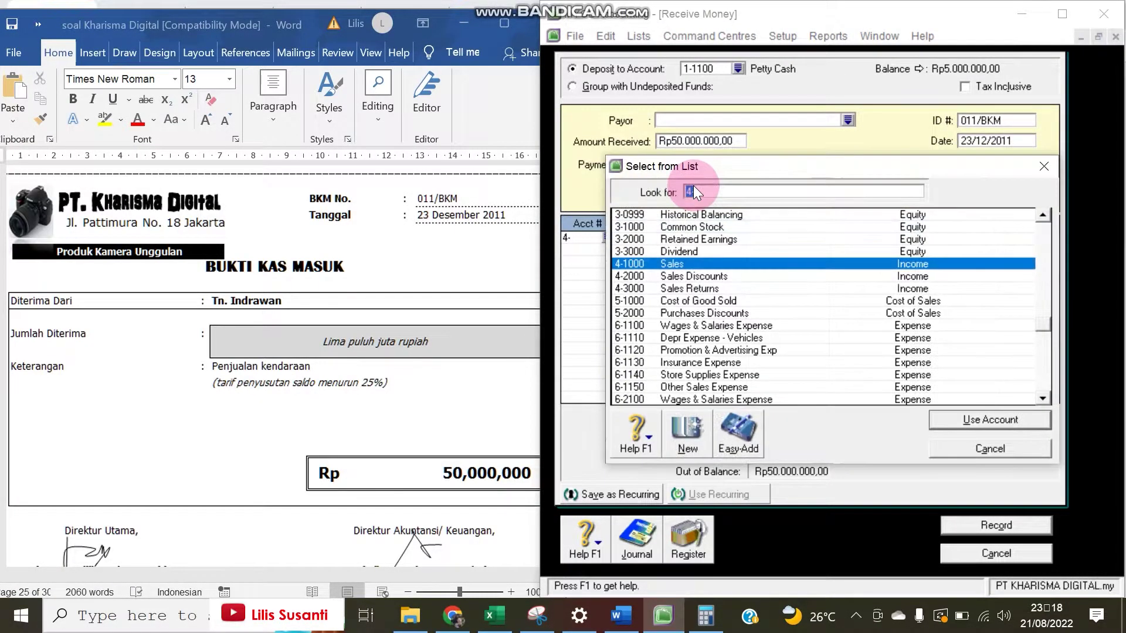
pyautogui.write('1')
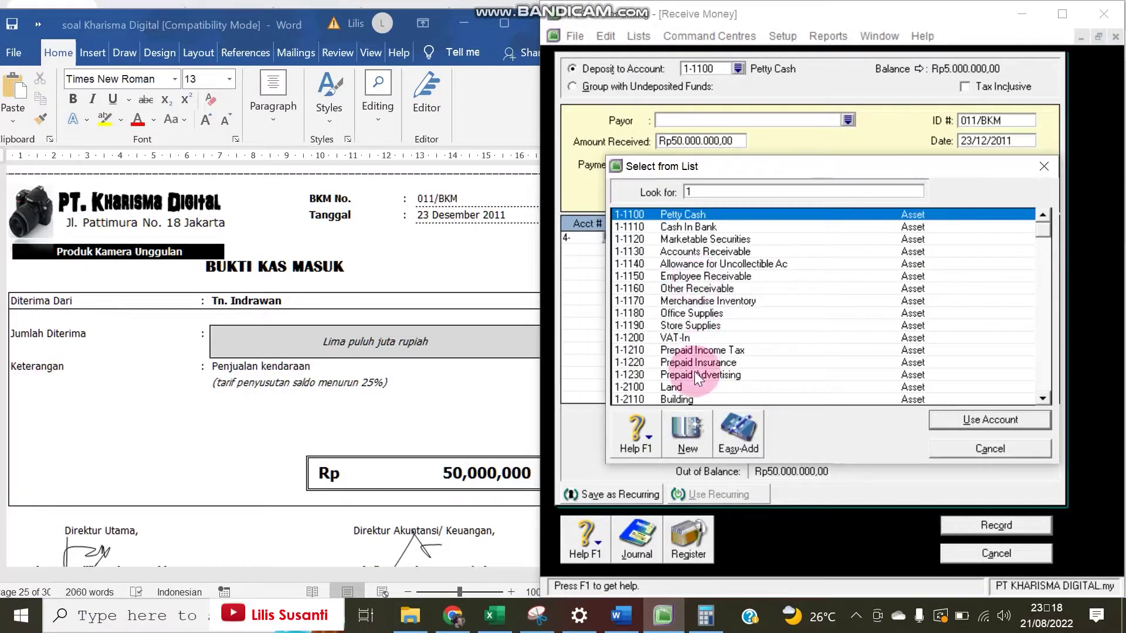
pyautogui.click(1043, 398)
pyautogui.click(1043, 398)
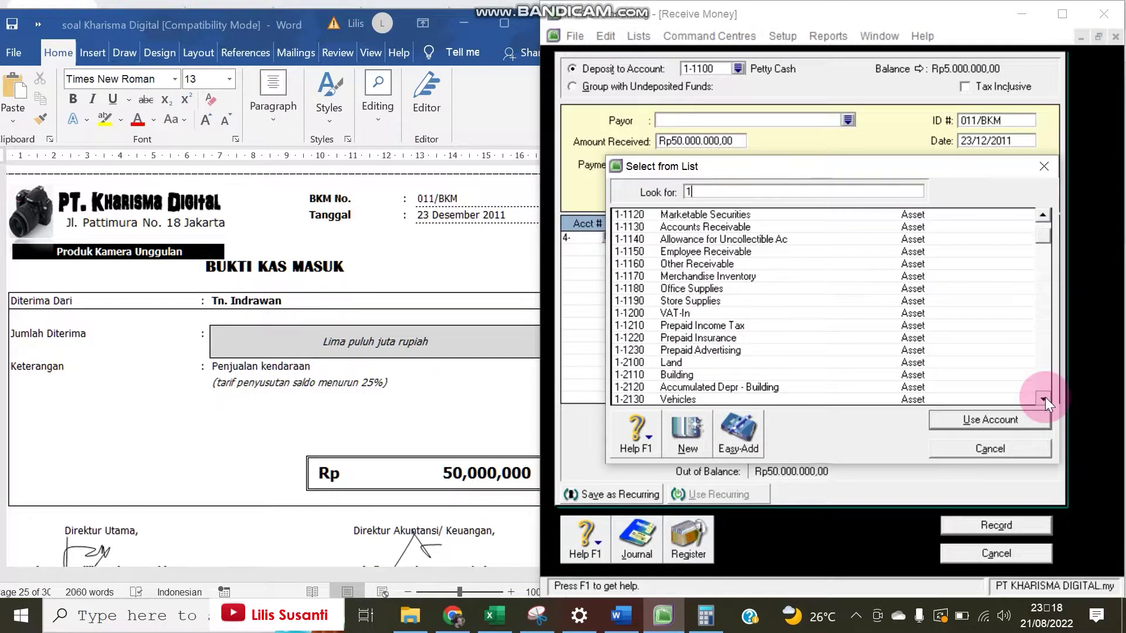
pyautogui.click(1044, 398)
pyautogui.doubleClick(746, 387)
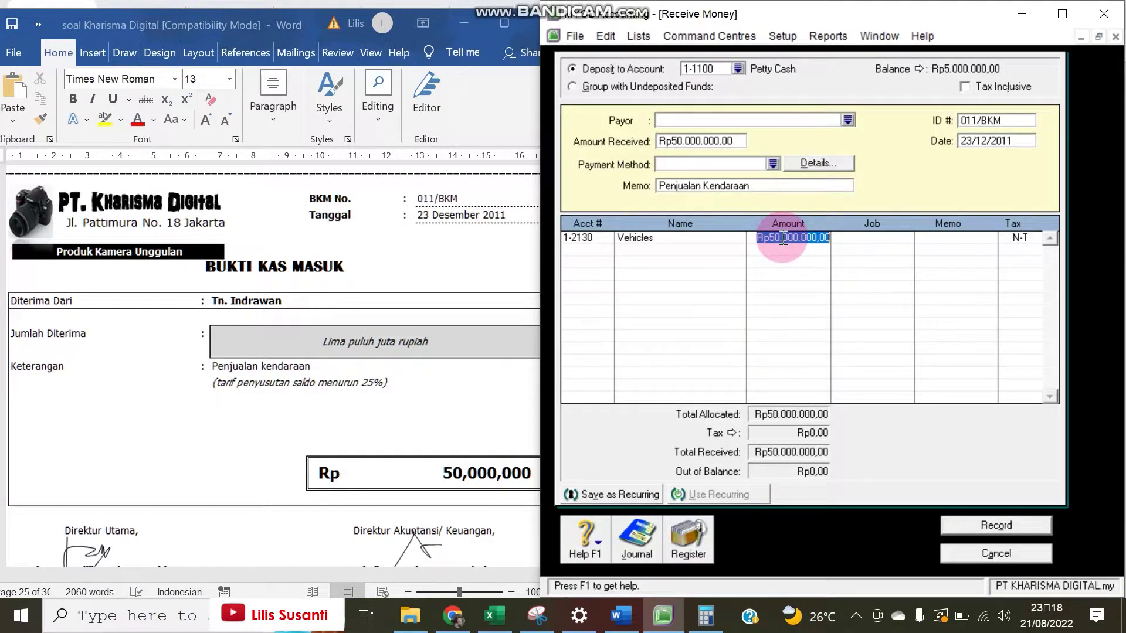
pyautogui.write('175.000.000')
pyautogui.press('Tab')
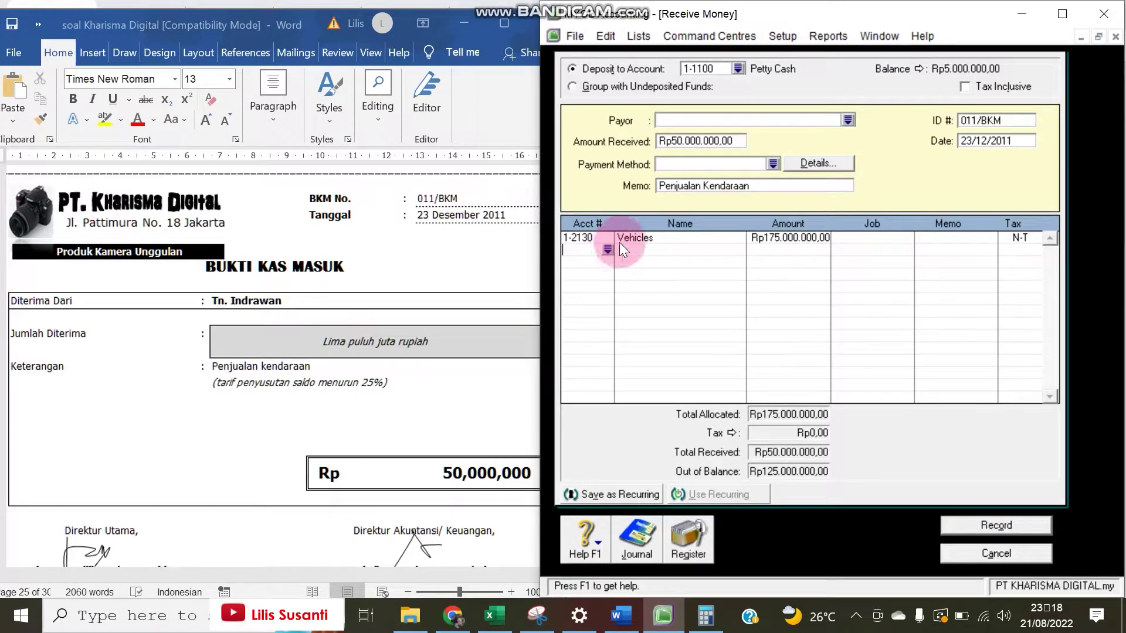
# Review the journal recap of the receipt and return to its second allocation line.
pyautogui.hotkey('ctrl', 'r')
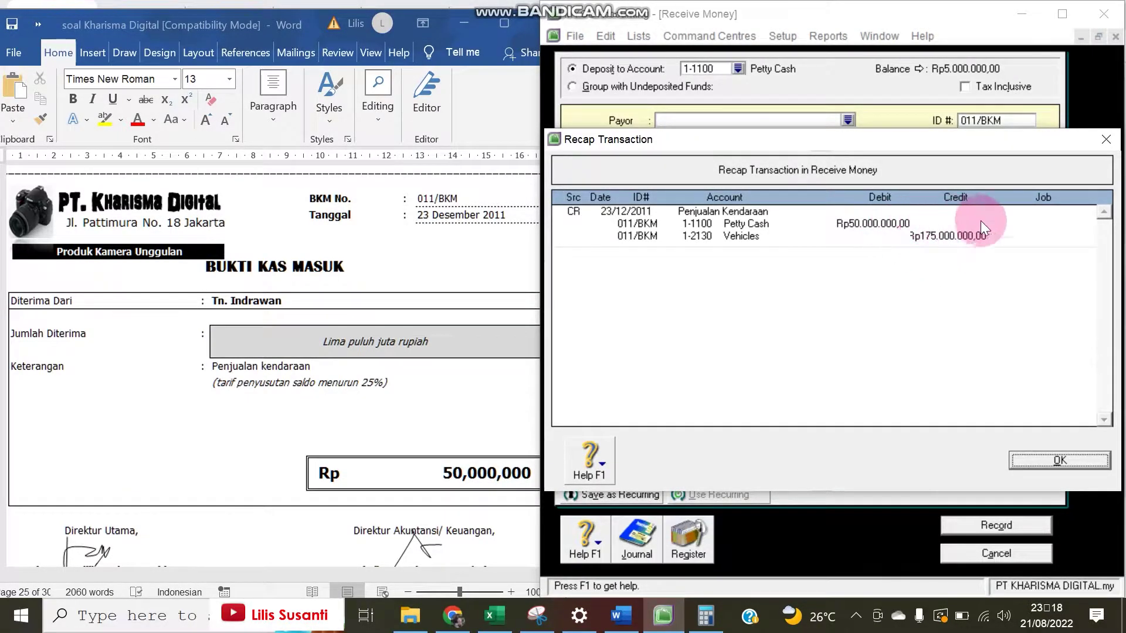
pyautogui.click(1104, 140)
pyautogui.click(599, 252)
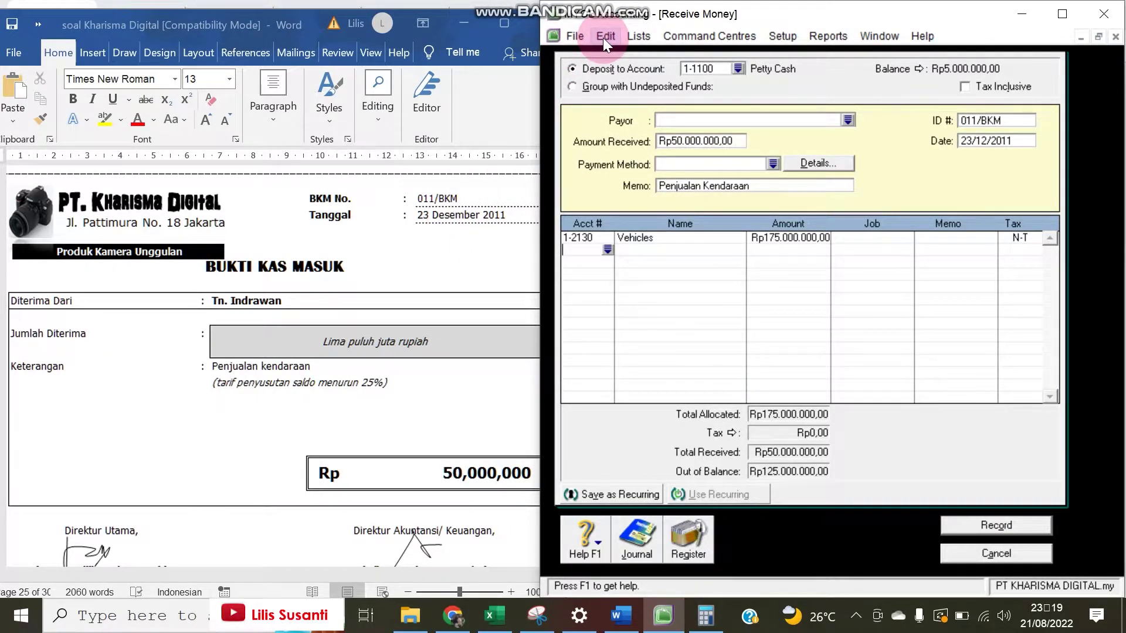
# Open the Accounts List, set a narrowed Calculator window beside it and select account 1-2130 Vehicles.
pyautogui.click(638, 35)
pyautogui.click(703, 59)
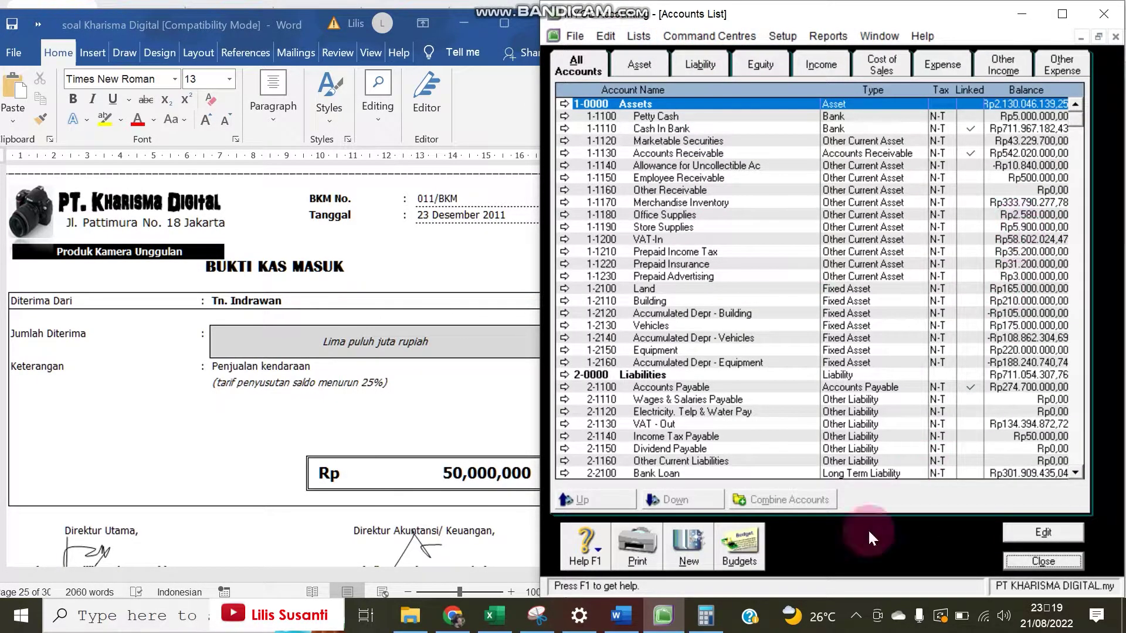
pyautogui.click(702, 621)
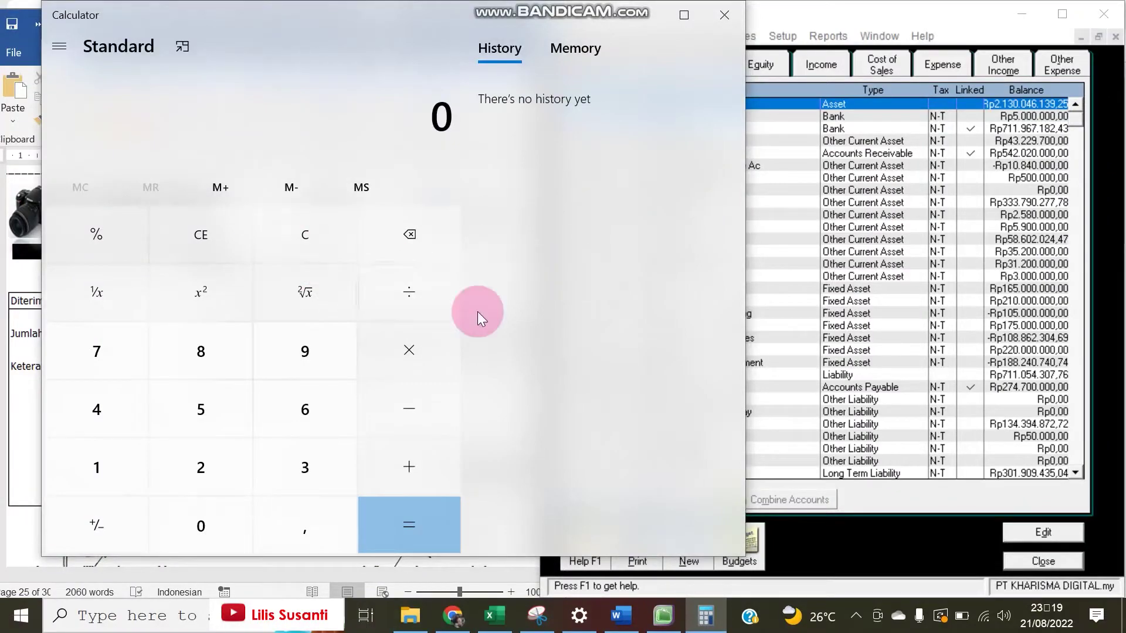
pyautogui.moveTo(746, 301); pyautogui.dragTo(541, 317)
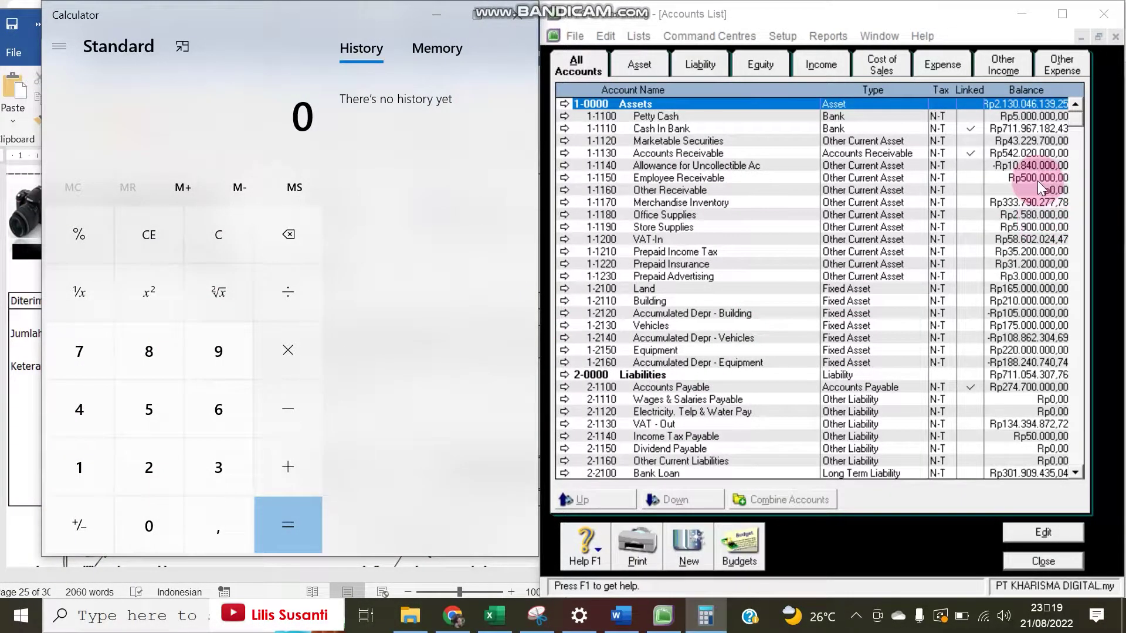
pyautogui.click(1022, 328)
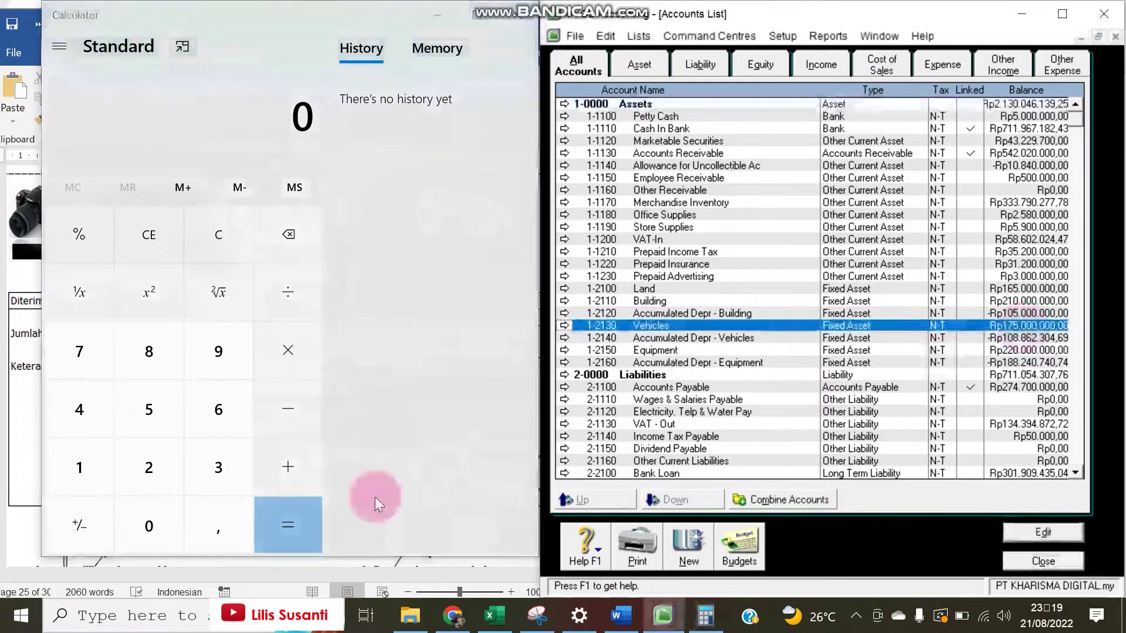
# Enter the vehicle cost of 175.000.000 in the Calculator as the amount to subtract from.
pyautogui.click(89, 467)
pyautogui.click(93, 358)
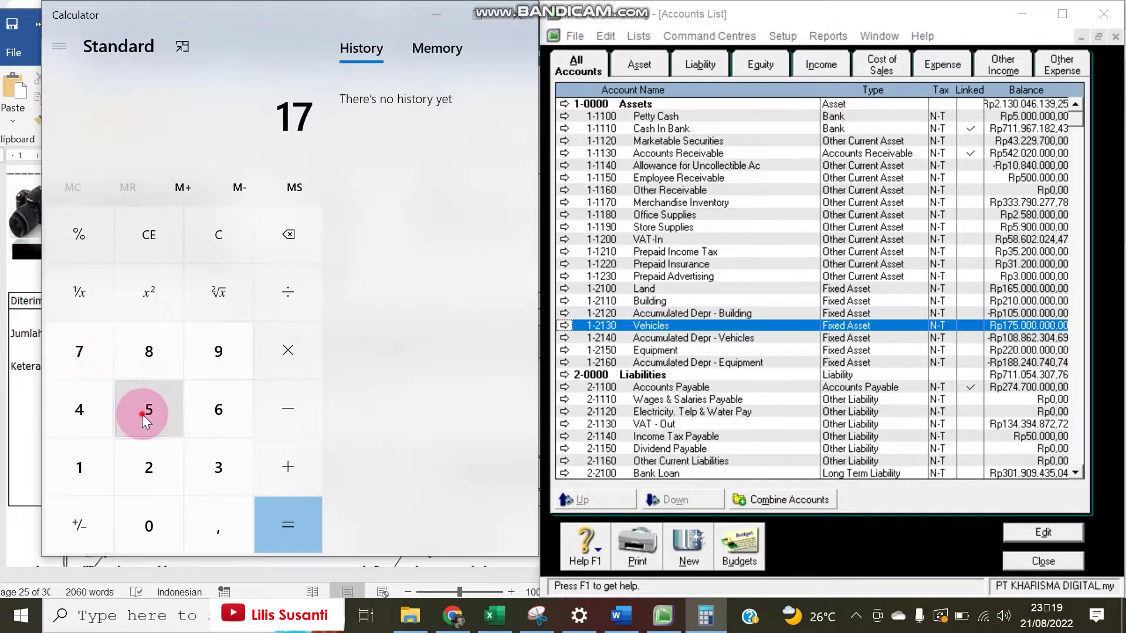
pyautogui.click(142, 414)
pyautogui.click(149, 526)
pyautogui.click(149, 526)
pyautogui.click(150, 528)
pyautogui.click(150, 528)
pyautogui.click(150, 525)
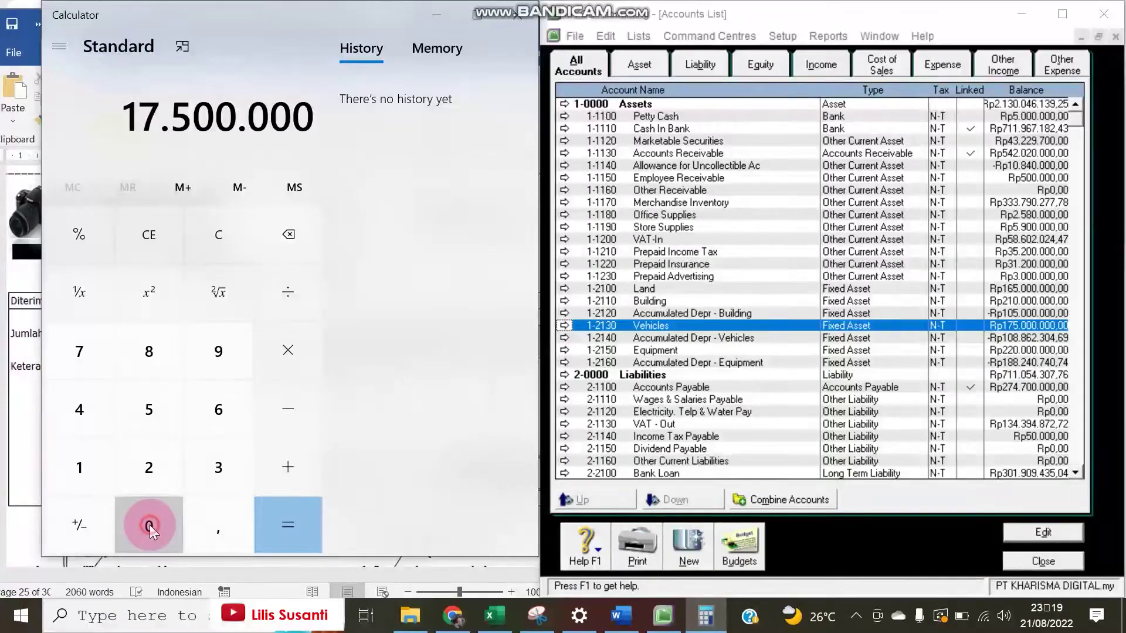
pyautogui.click(149, 525)
pyautogui.click(286, 412)
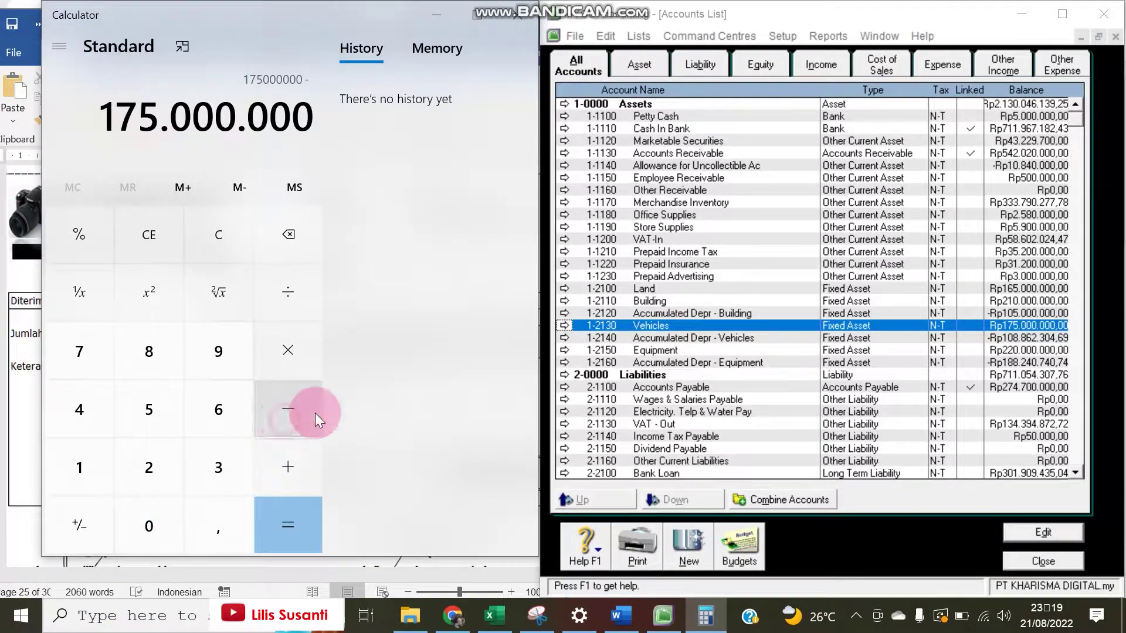
# Subtract the 108.862.304,69 balance of account 1-2140 Accumulated Depr - Vehicles to get the vehicle's book value.
pyautogui.click(1026, 338)
pyautogui.click(79, 484)
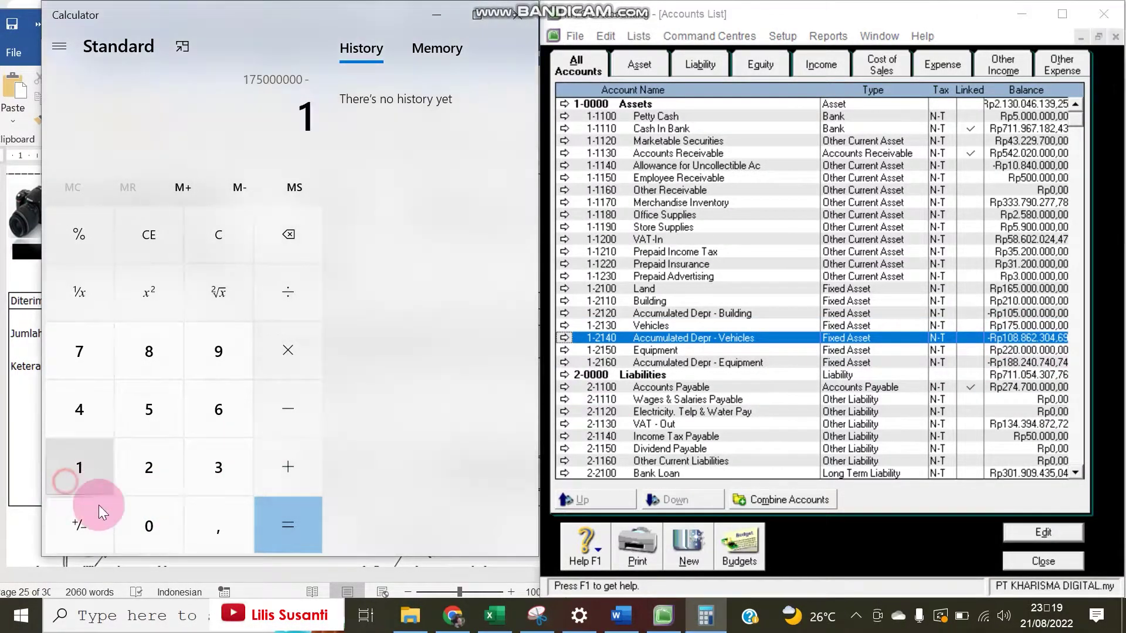
pyautogui.click(121, 518)
pyautogui.click(142, 367)
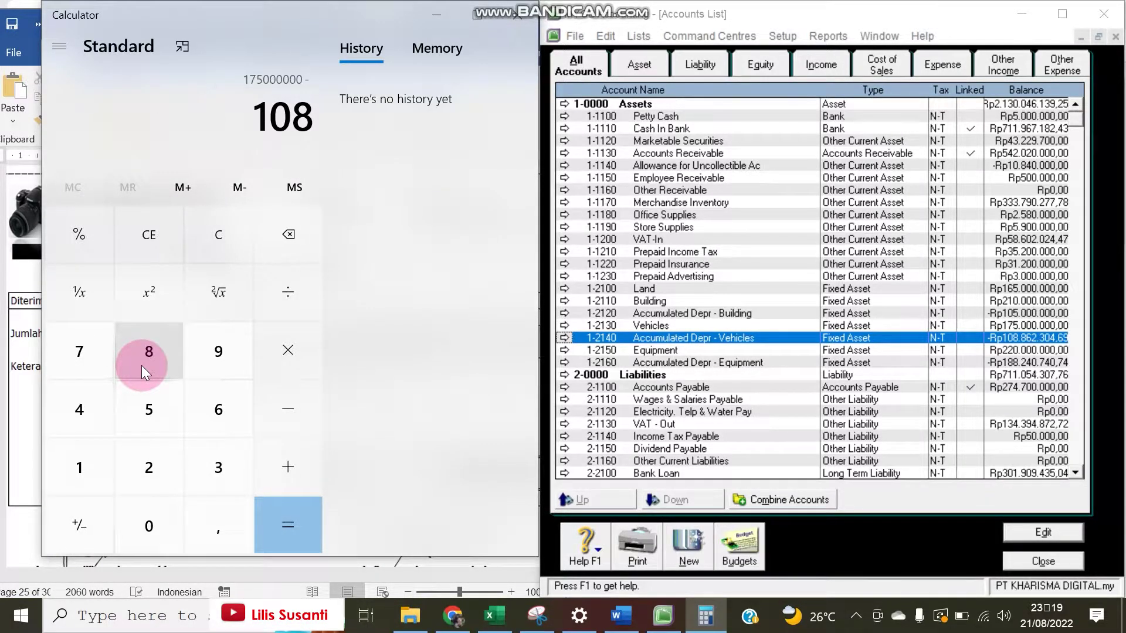
pyautogui.click(142, 365)
pyautogui.click(201, 423)
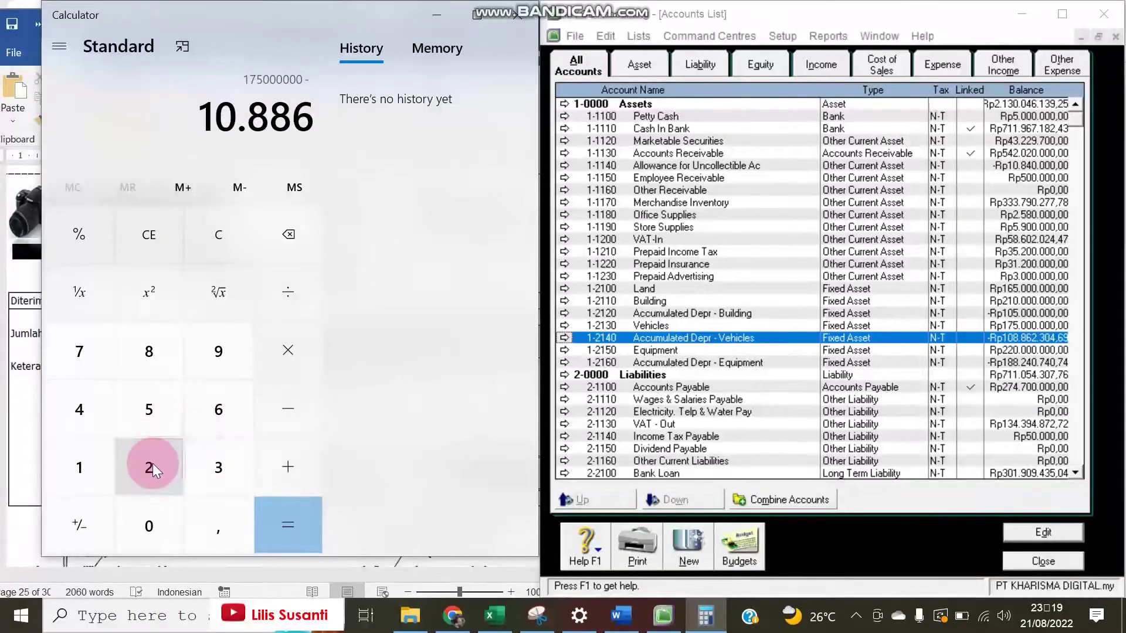
pyautogui.click(151, 466)
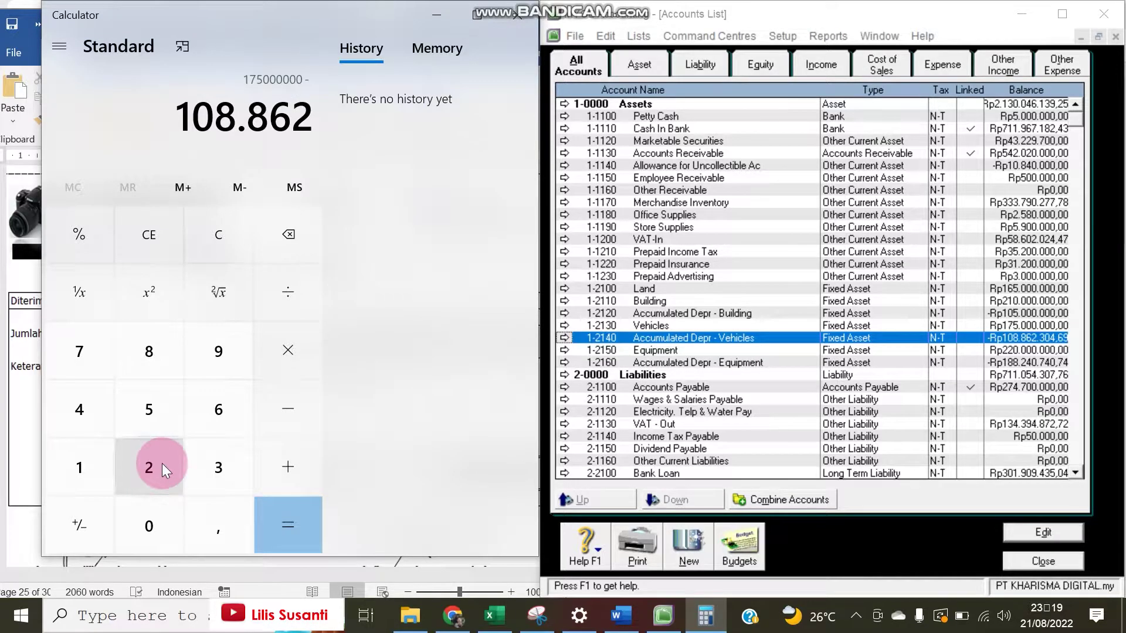
pyautogui.click(217, 469)
pyautogui.click(151, 521)
pyautogui.click(88, 396)
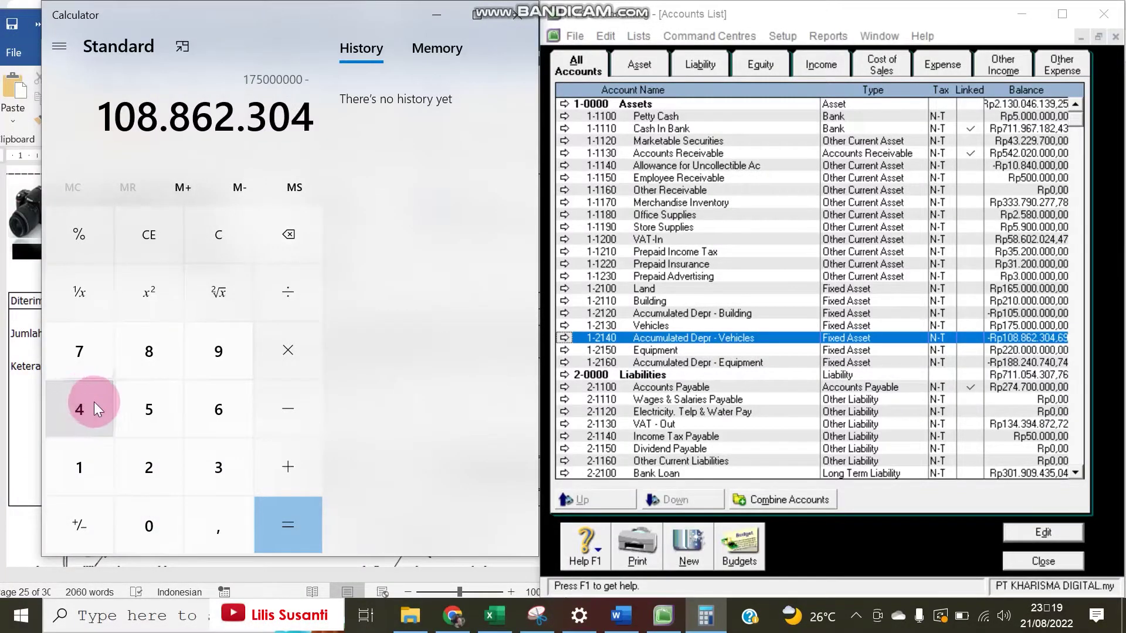
pyautogui.click(208, 519)
pyautogui.click(214, 412)
pyautogui.click(215, 347)
pyautogui.click(302, 532)
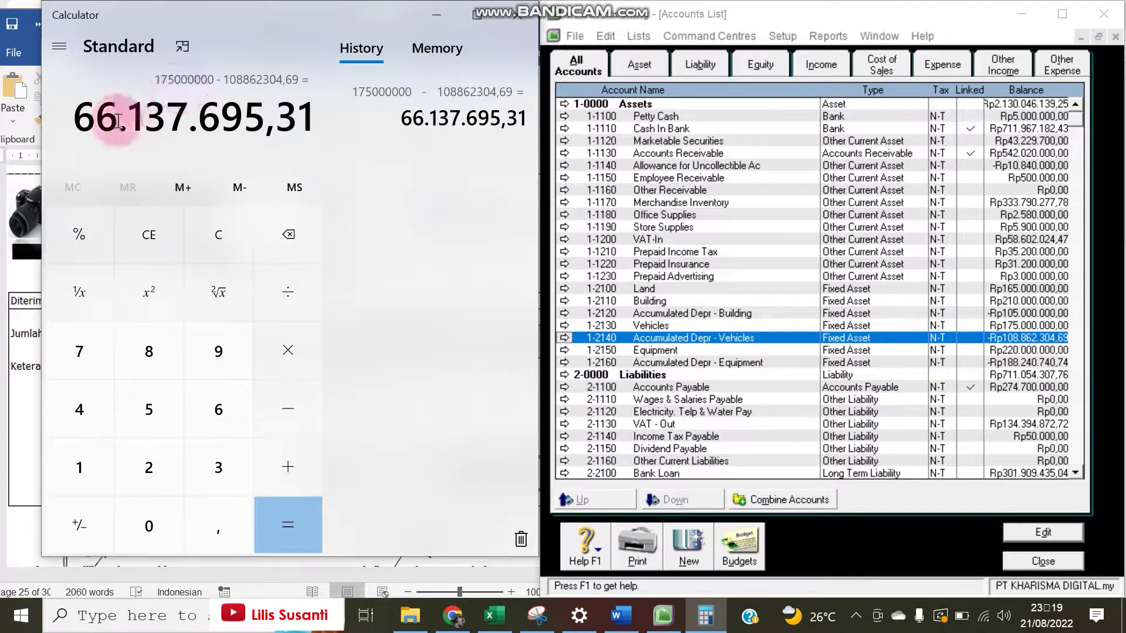
# Multiply the vehicle's book value by 25% to calculate the depreciation expense.
pyautogui.click(308, 339)
pyautogui.click(156, 462)
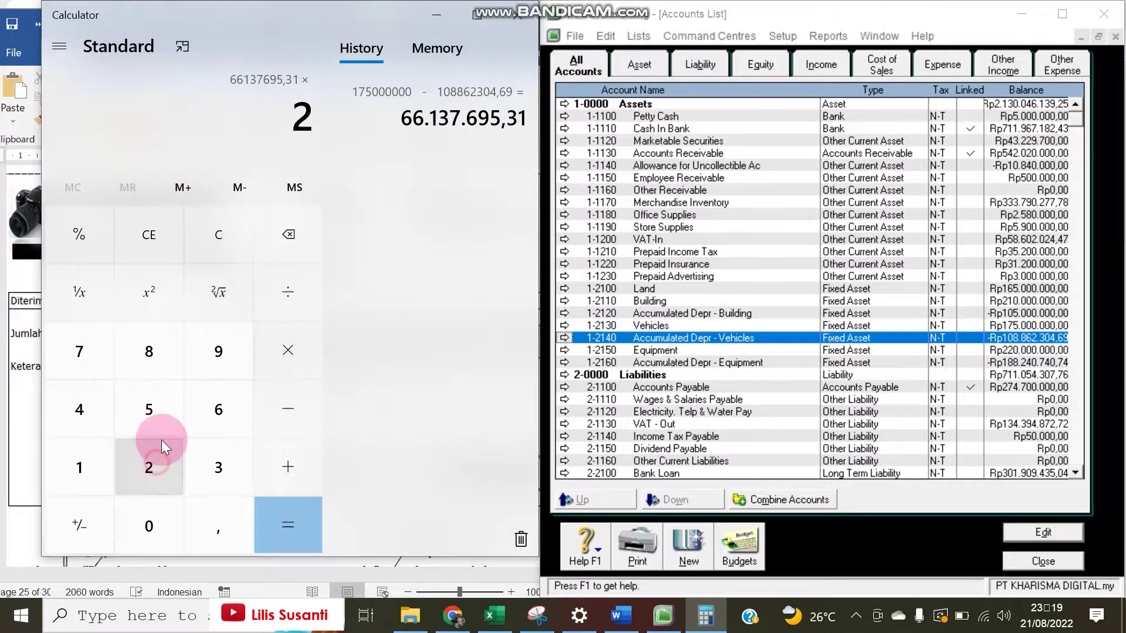
pyautogui.click(159, 404)
pyautogui.click(91, 235)
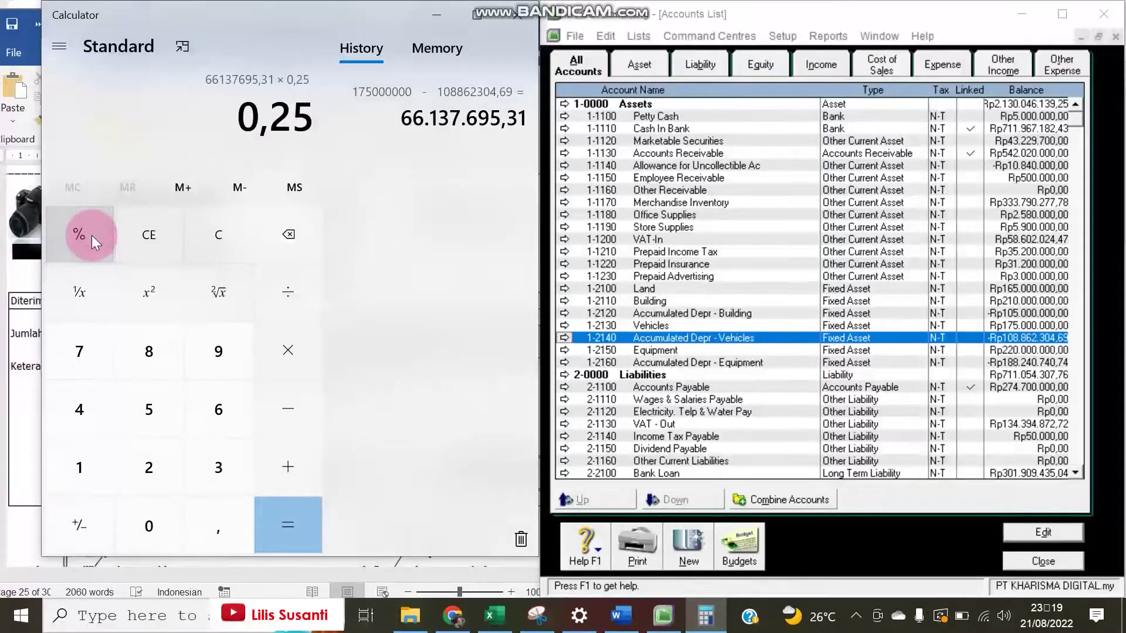
pyautogui.click(287, 505)
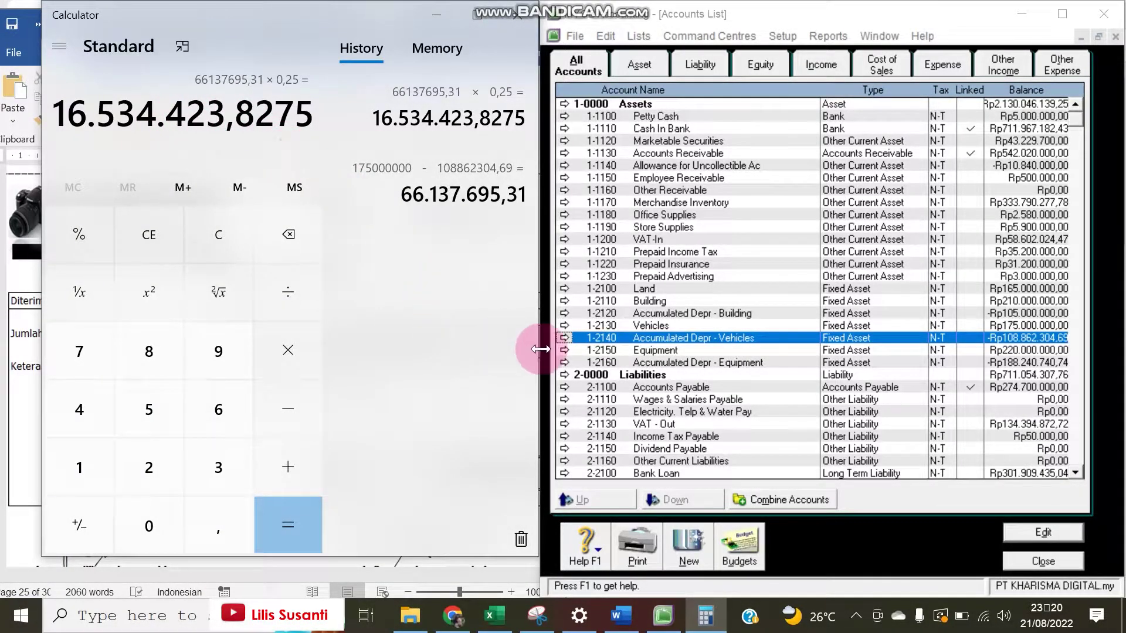
# Return to the receipt and allocate 16.534.423,83 to account 6-1110 Depr Expense - Vehicles on the second line.
pyautogui.click(1050, 558)
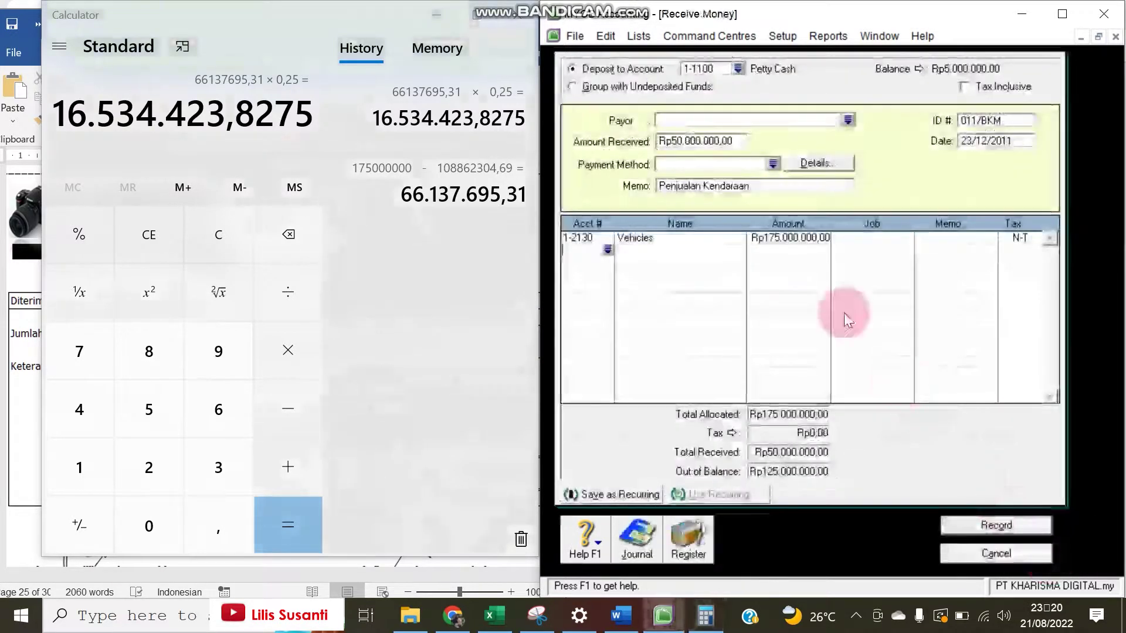
pyautogui.click(608, 251)
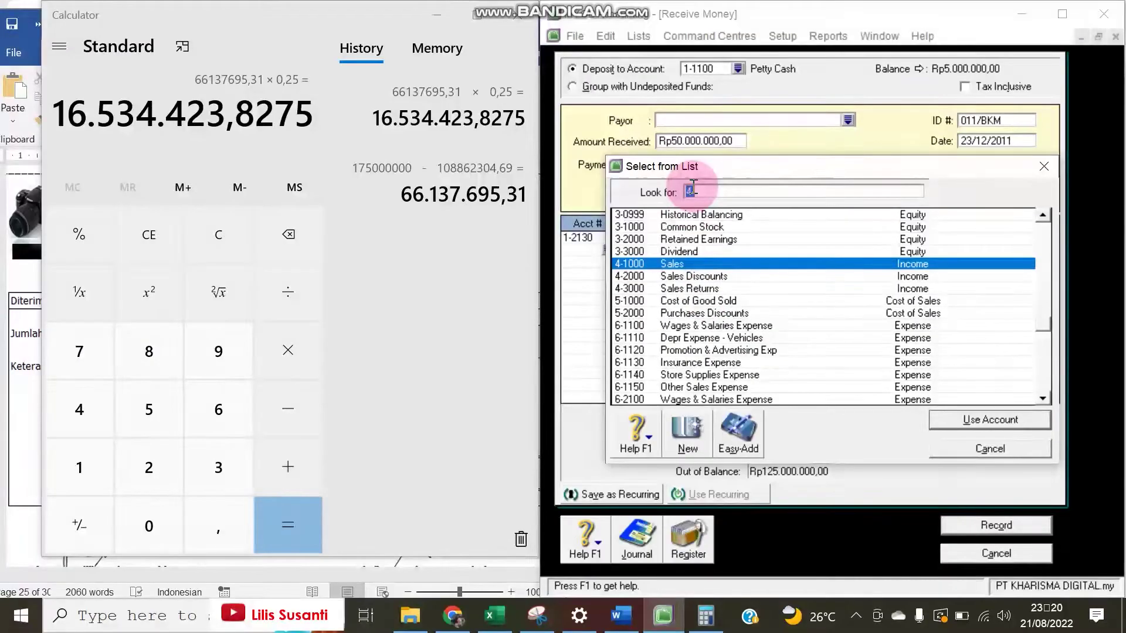
pyautogui.write('6')
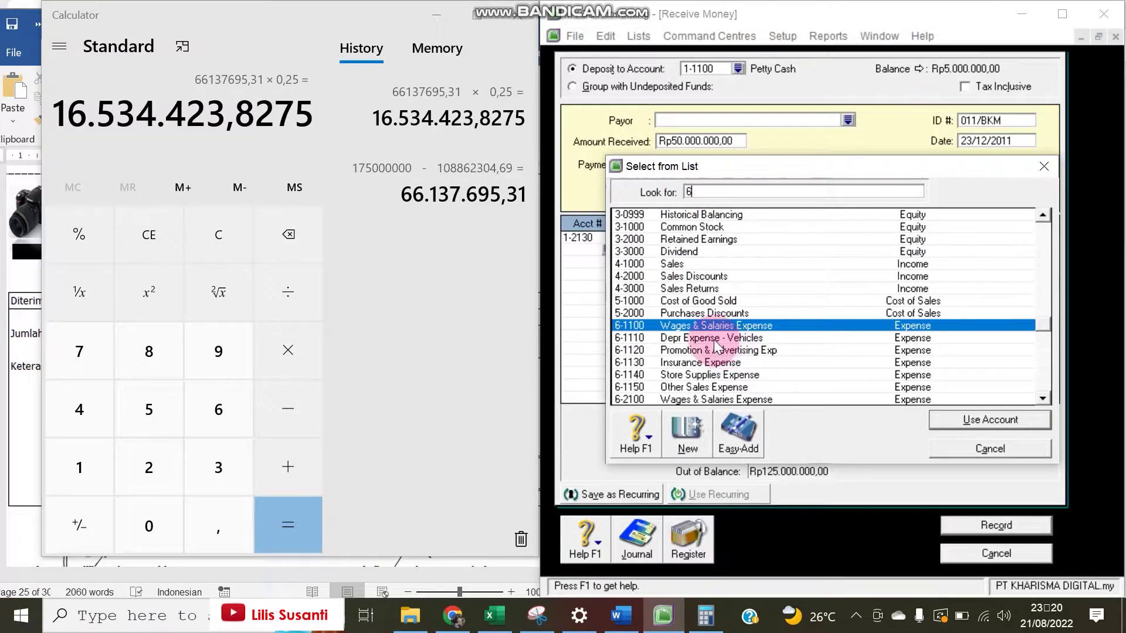
pyautogui.write('-1110')
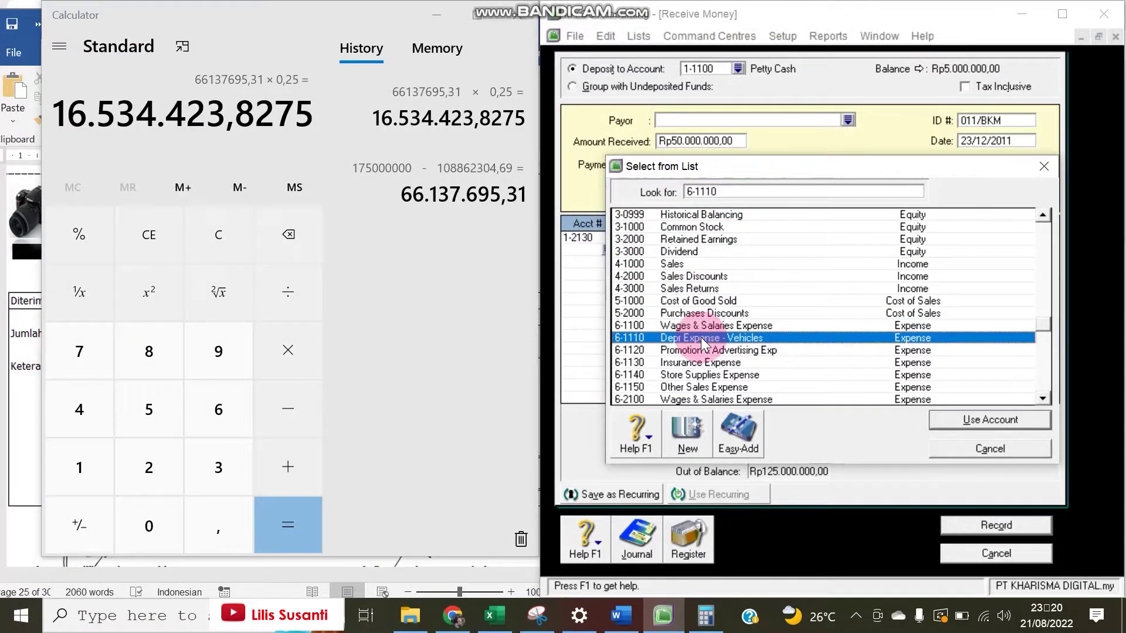
pyautogui.doubleClick(701, 338)
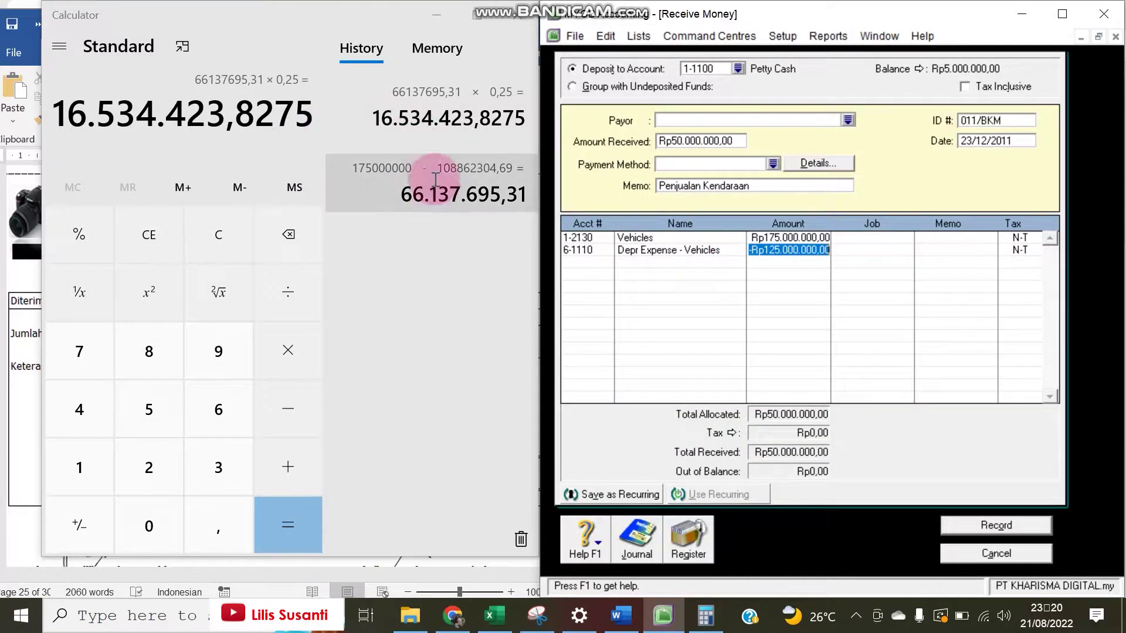
pyautogui.write('16')
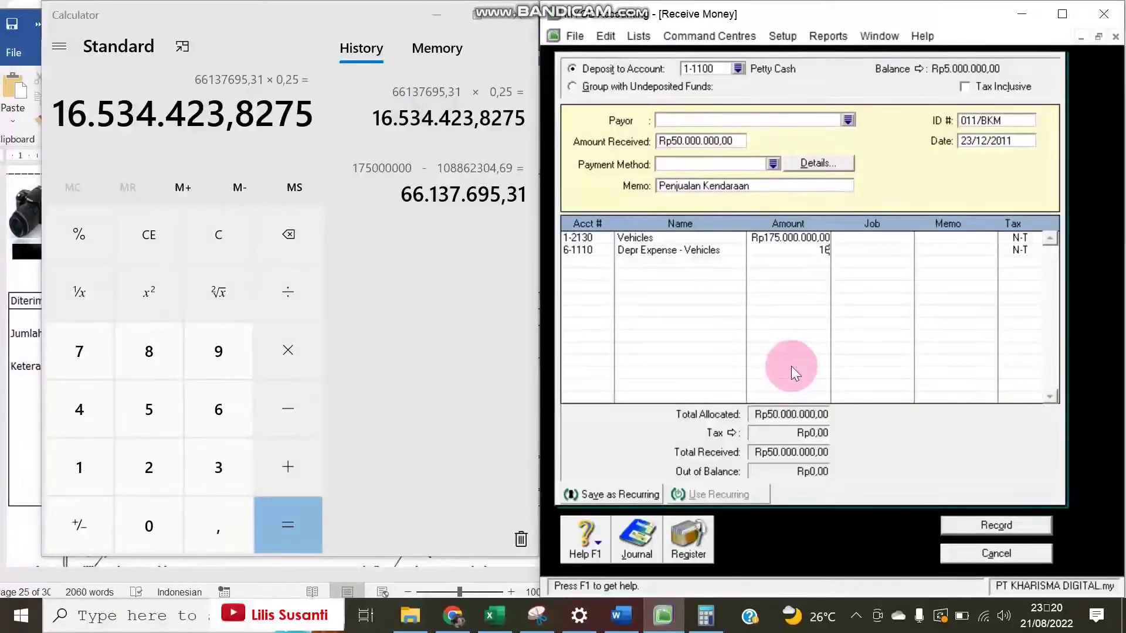
pyautogui.write('534423,8')
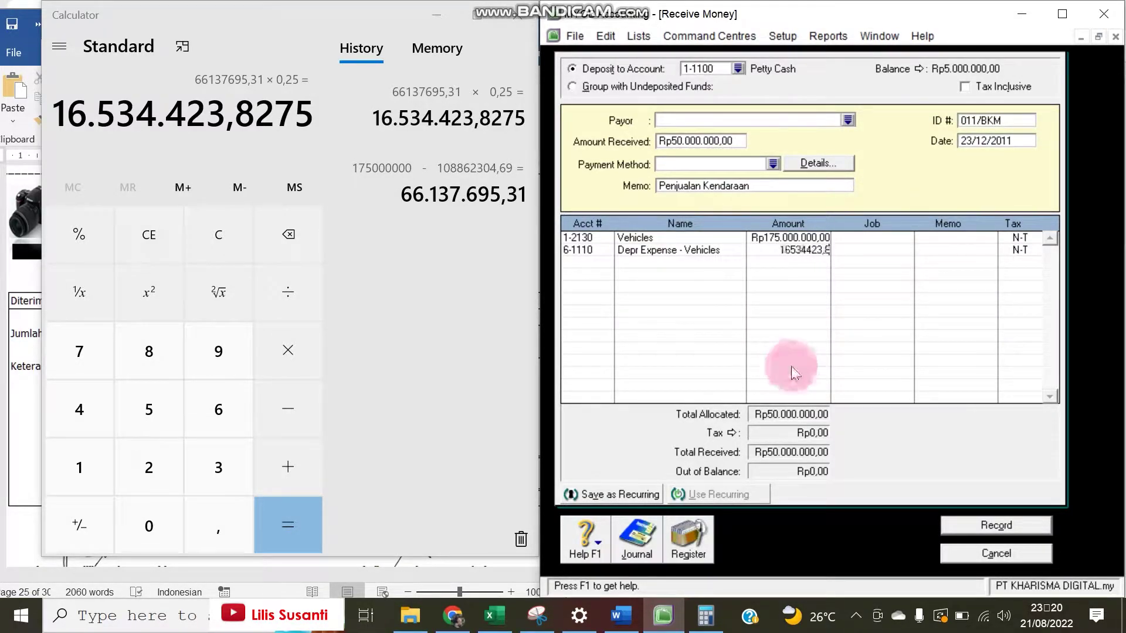
pyautogui.write('3')
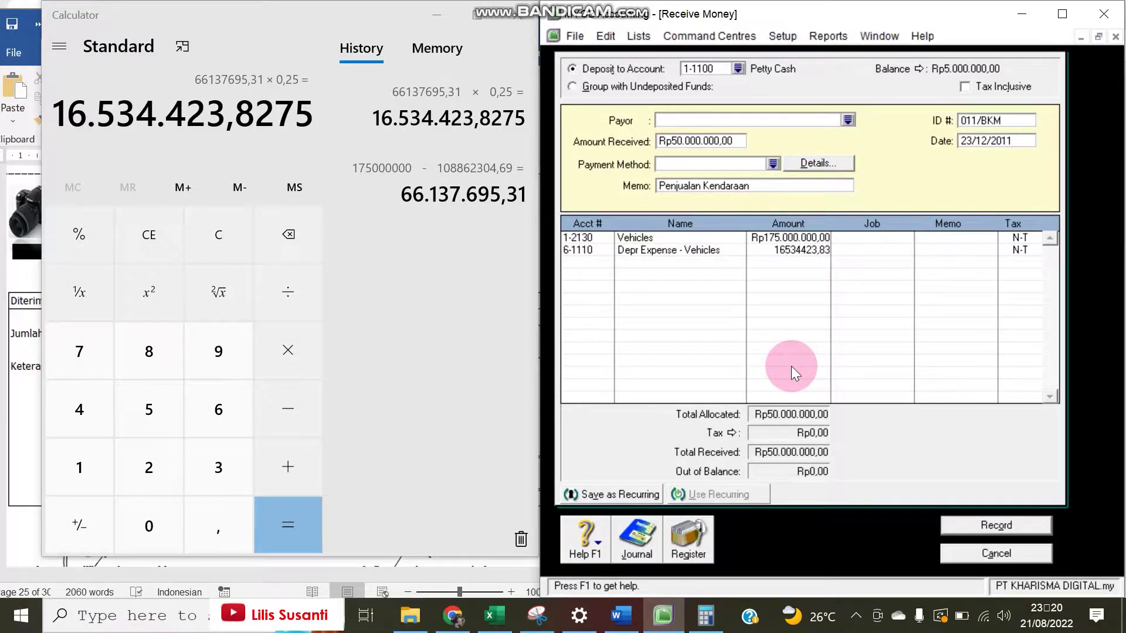
pyautogui.press('Tab')
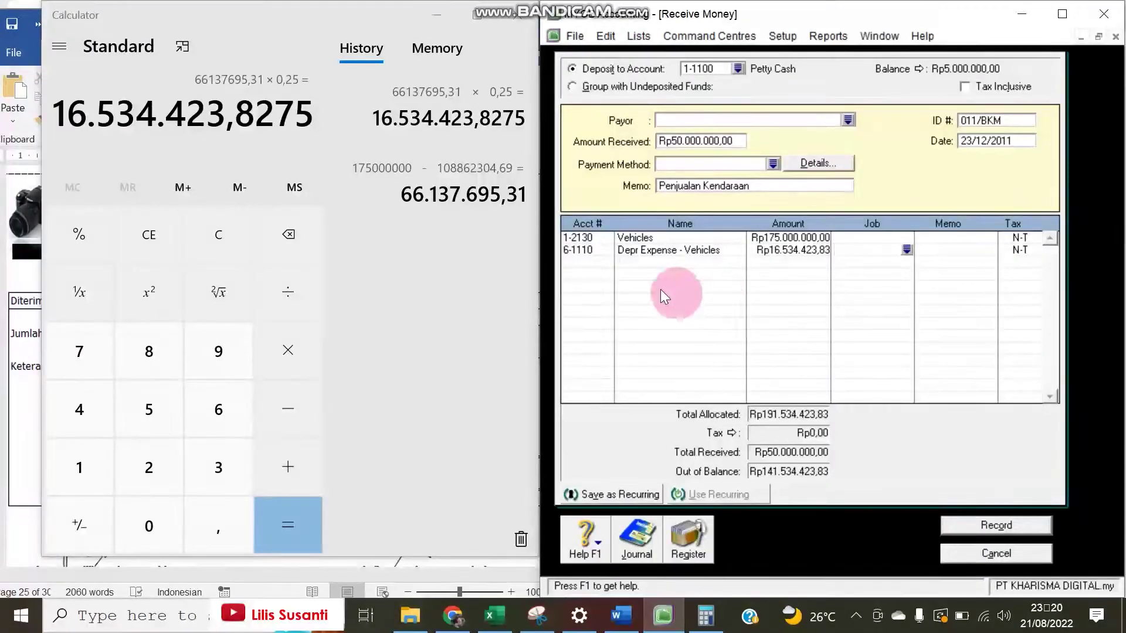
# Minimise the Calculator and assign account 1-2140 Accumulated Depr - Vehicles to the third line of the receipt.
pyautogui.click(586, 262)
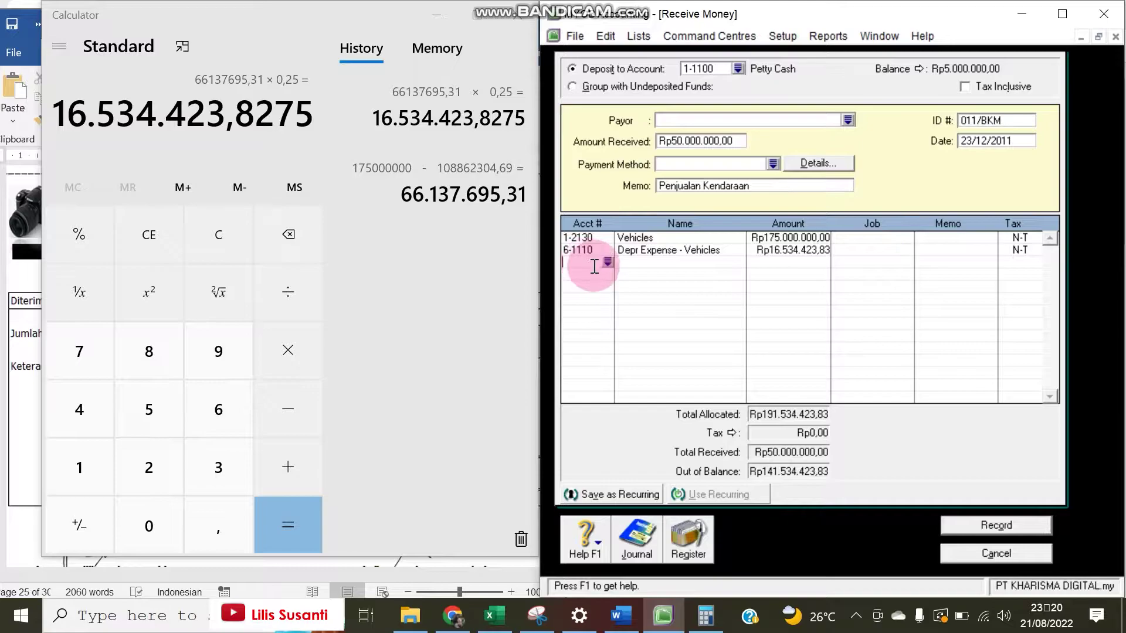
pyautogui.click(445, 11)
pyautogui.click(608, 263)
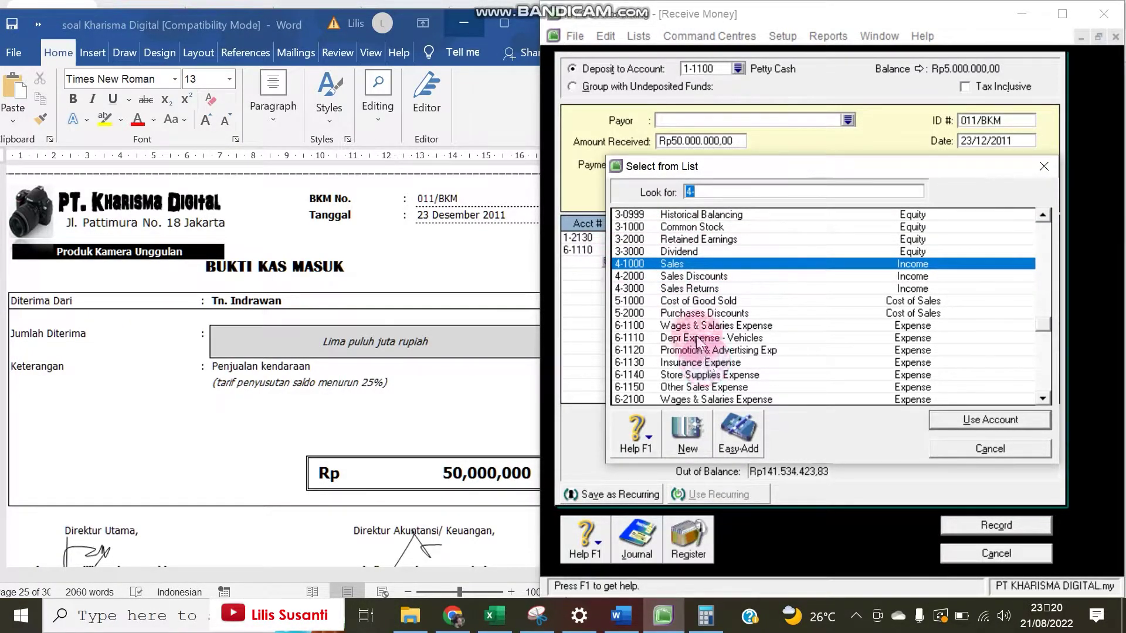
pyautogui.write('1')
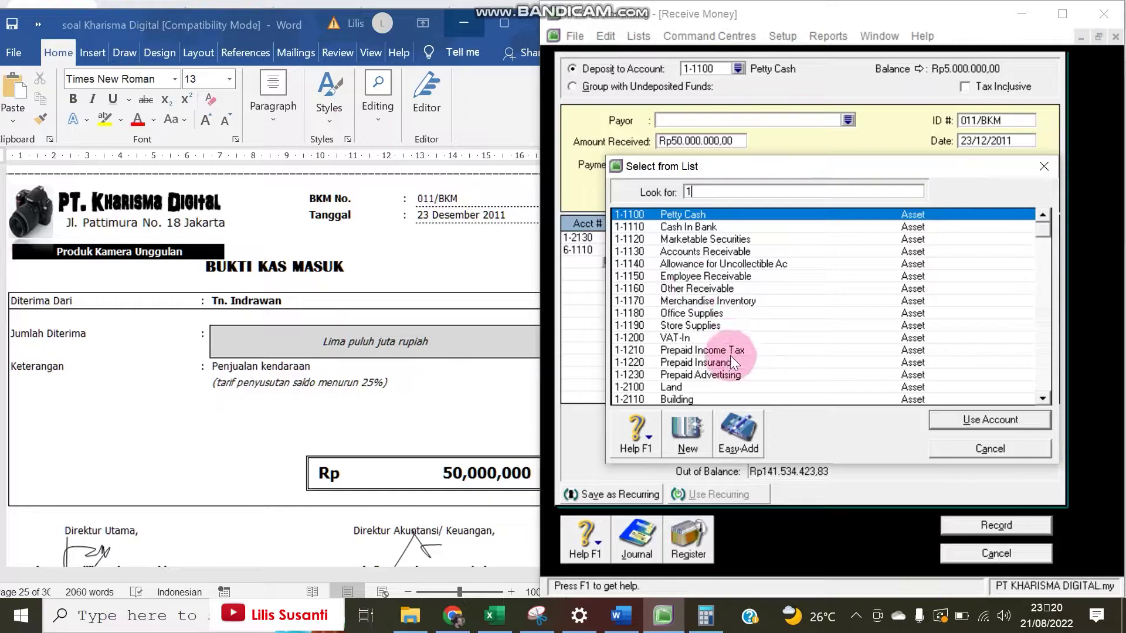
pyautogui.click(1043, 315)
pyautogui.click(767, 263)
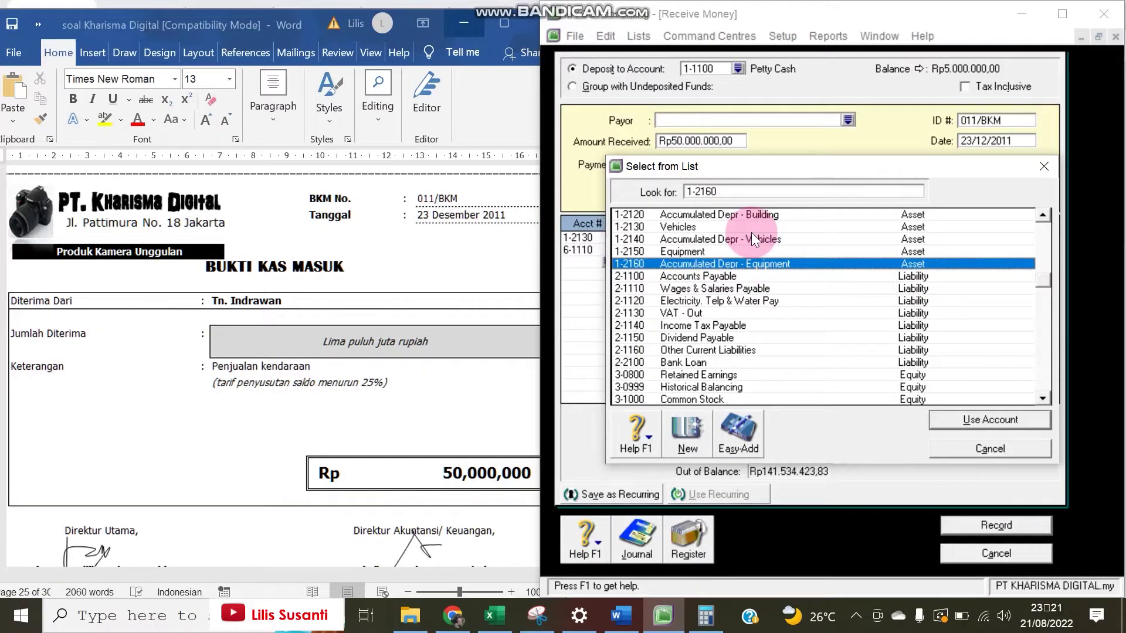
pyautogui.click(750, 239)
pyautogui.doubleClick(751, 241)
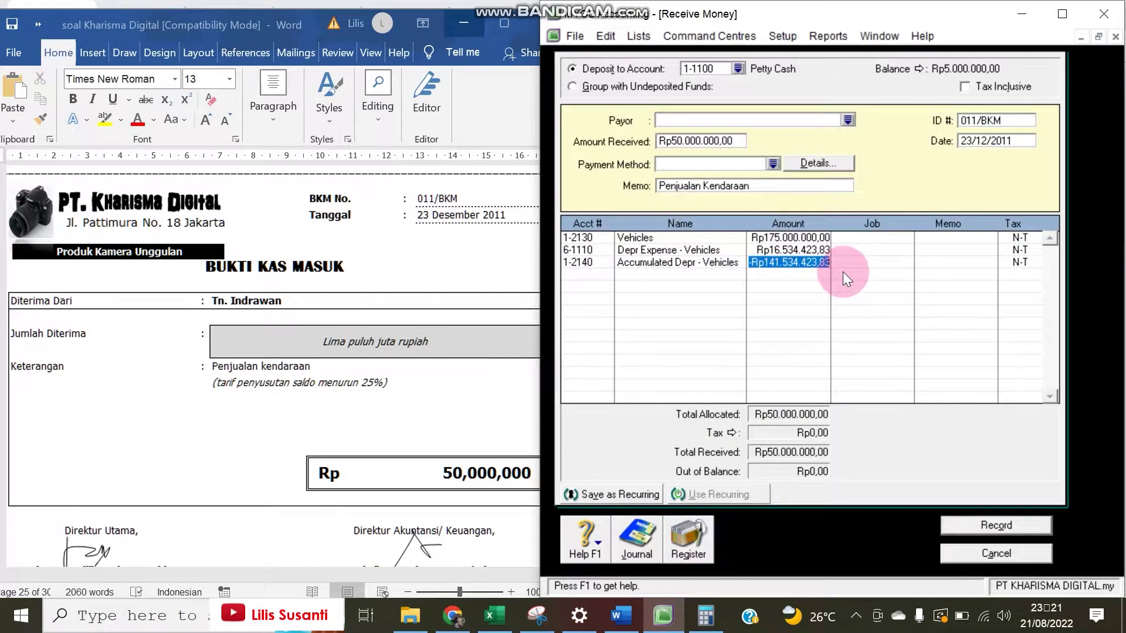
pyautogui.press('Delete')
pyautogui.press('Tab')
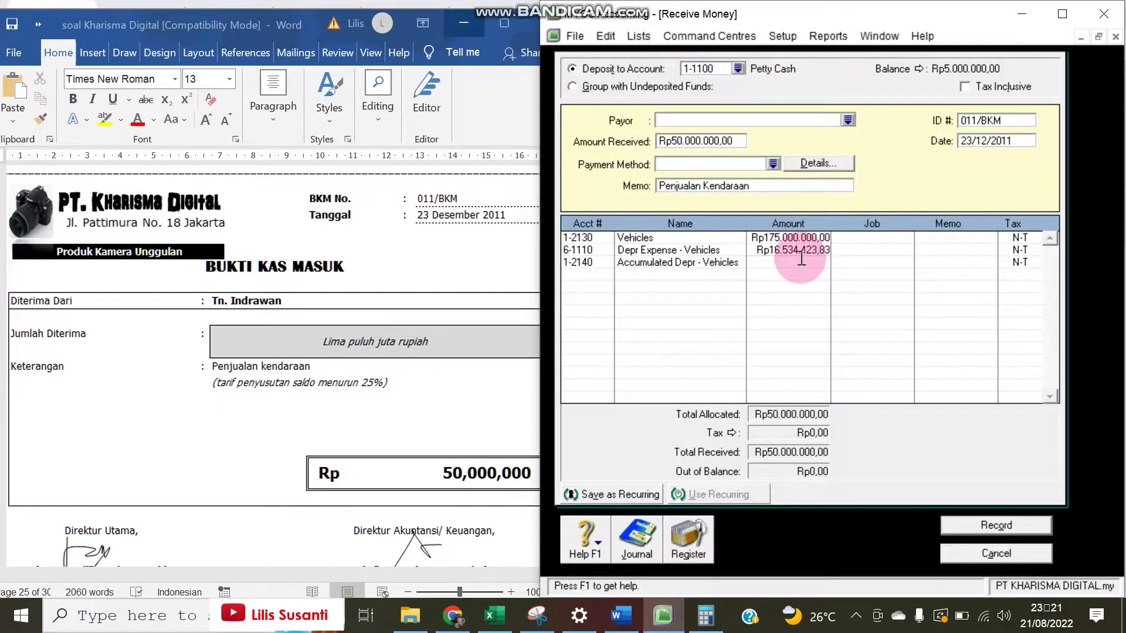
pyautogui.write('1')
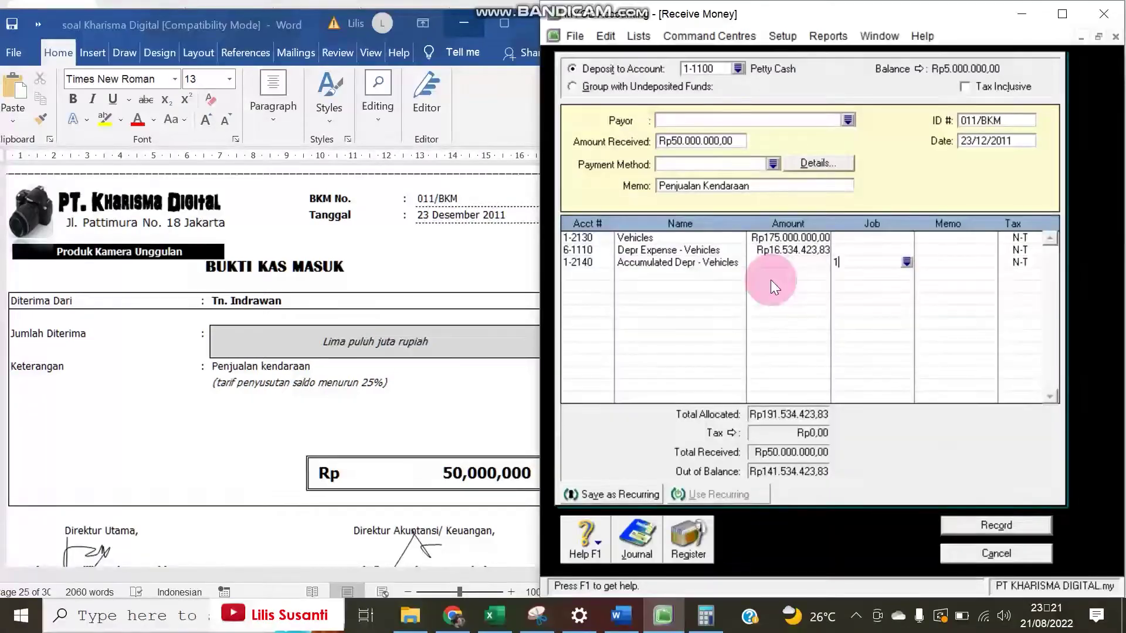
pyautogui.write('6')
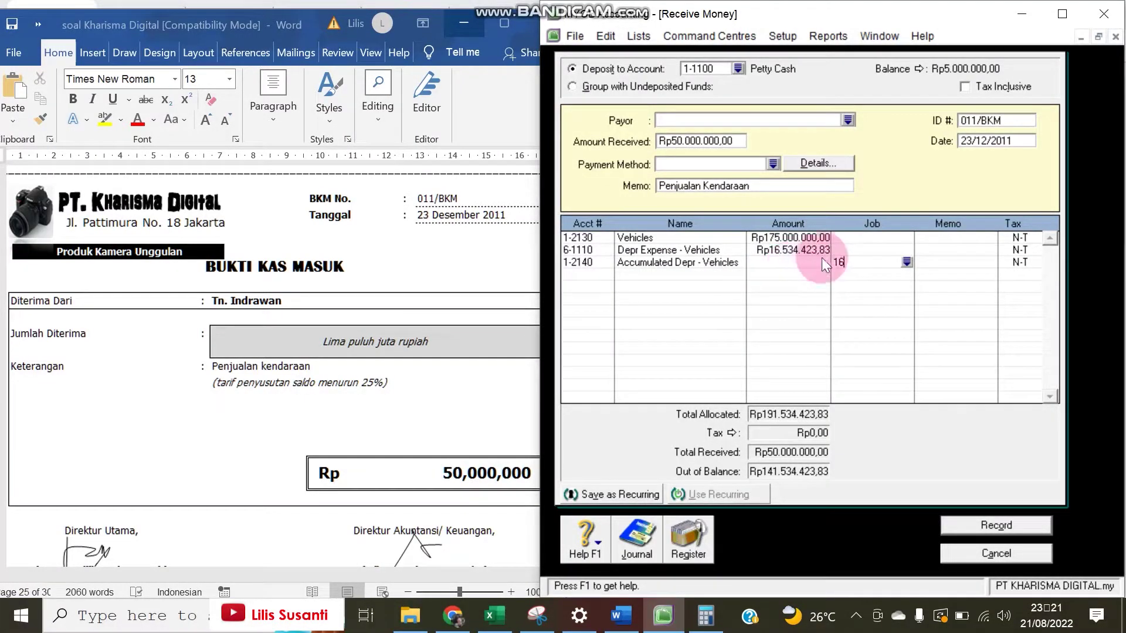
pyautogui.press('BackSpace')
pyautogui.press('BackSpace')
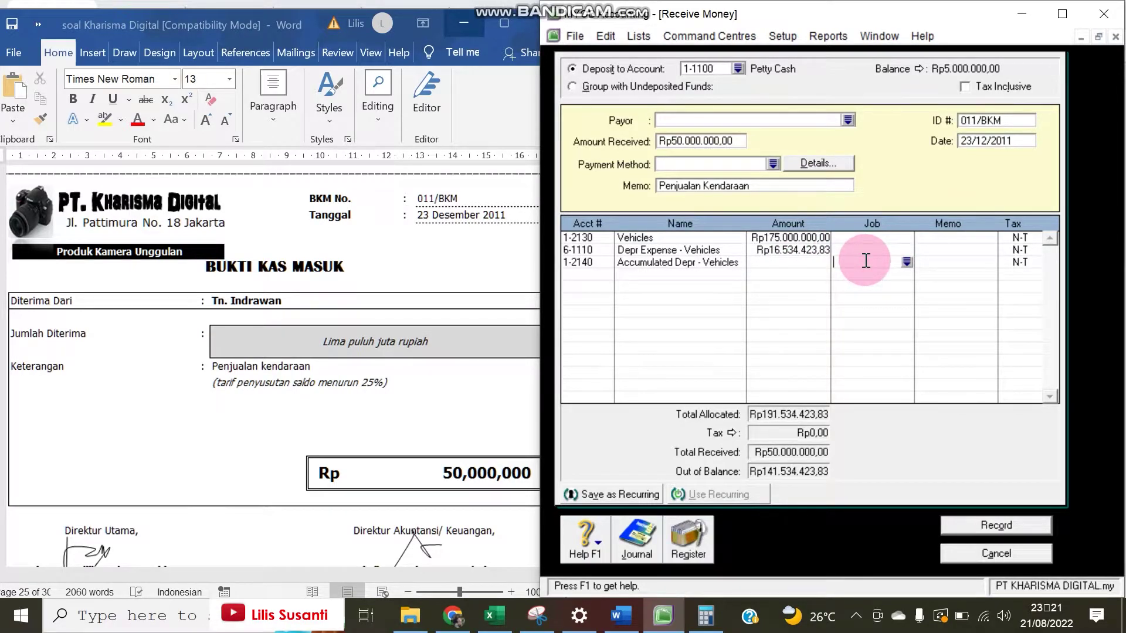
# Clear the suggested amount on the third line and review the recap of the receipt's journal entry.
pyautogui.click(793, 262)
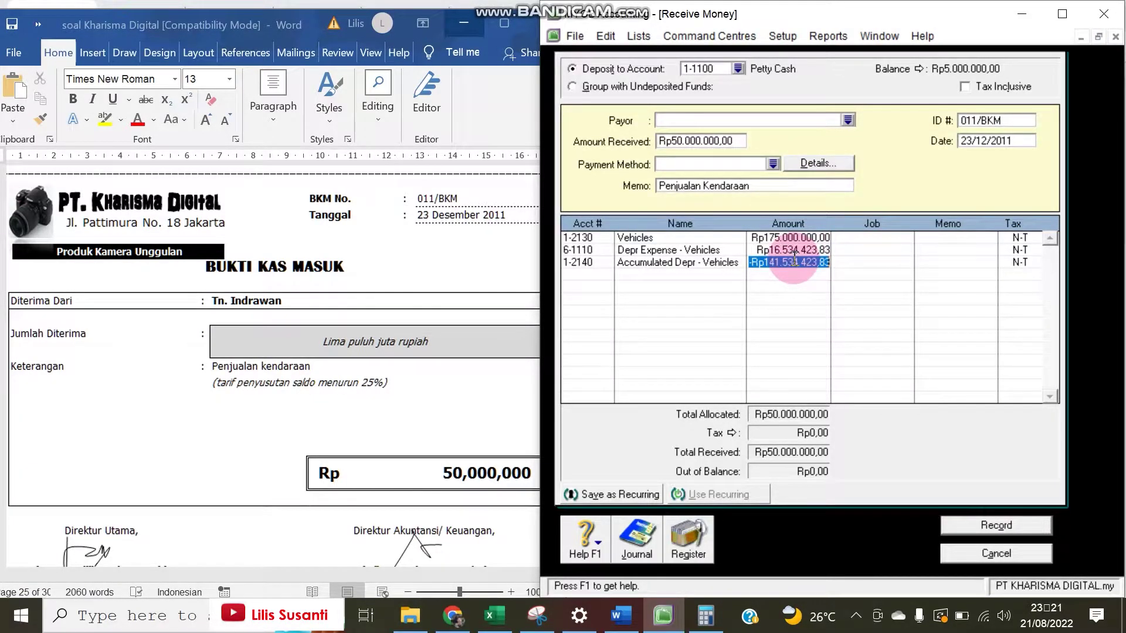
pyautogui.press('BackSpace')
pyautogui.hotkey('ctrl', 'r')
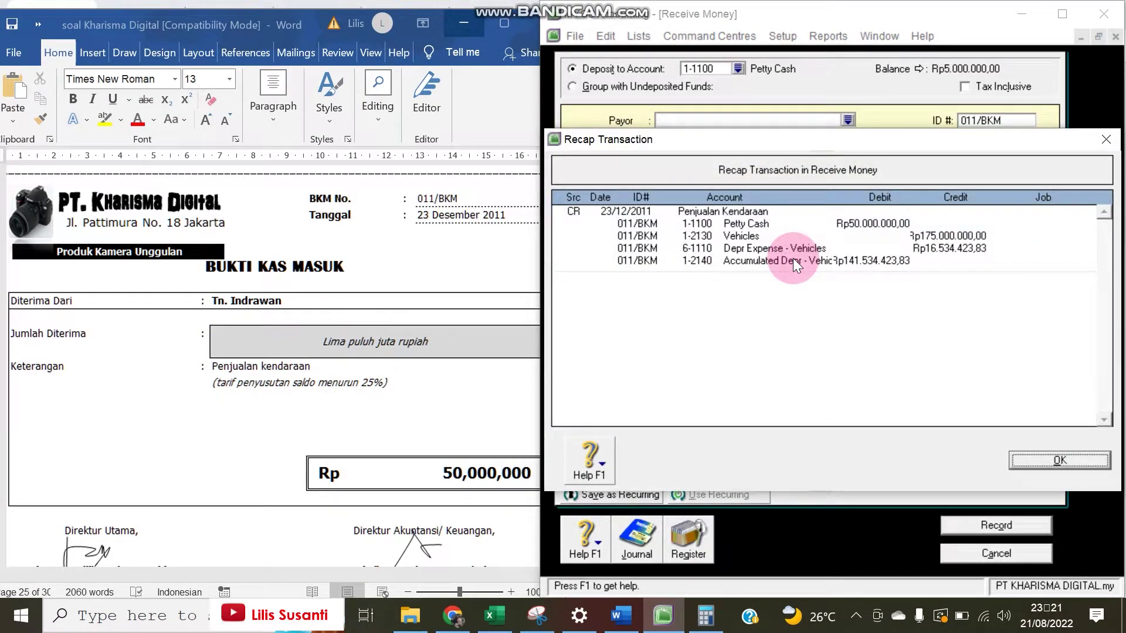
pyautogui.click(1106, 139)
# Change the Depr Expense - Vehicles amount on the second line to -16.534.423,83.
pyautogui.click(827, 265)
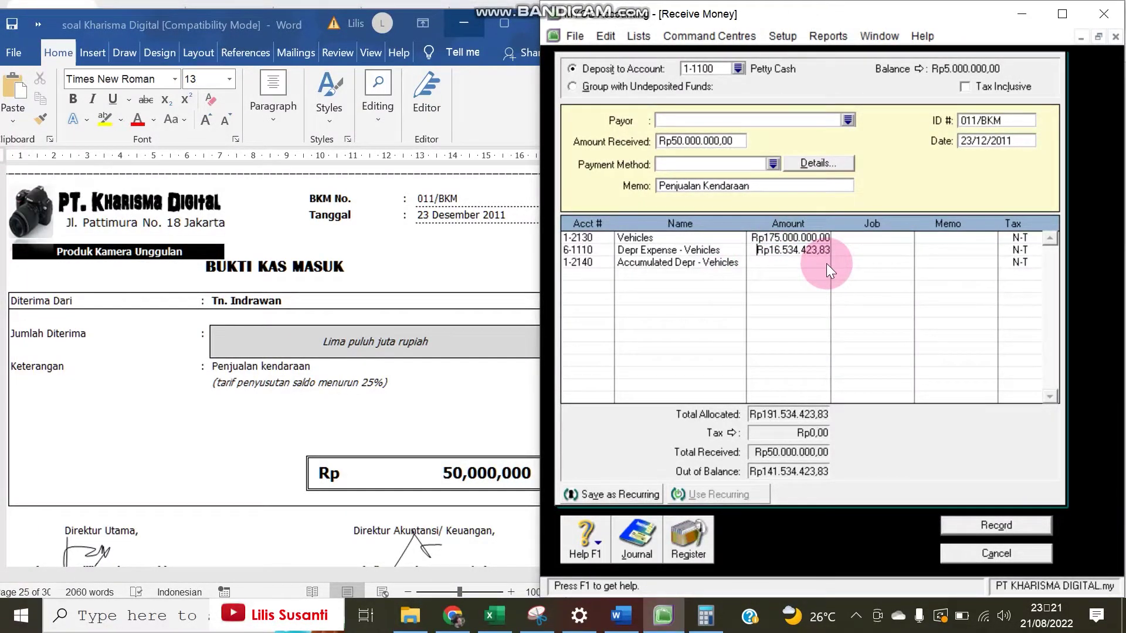
pyautogui.moveTo(770, 250); pyautogui.dragTo(750, 250)
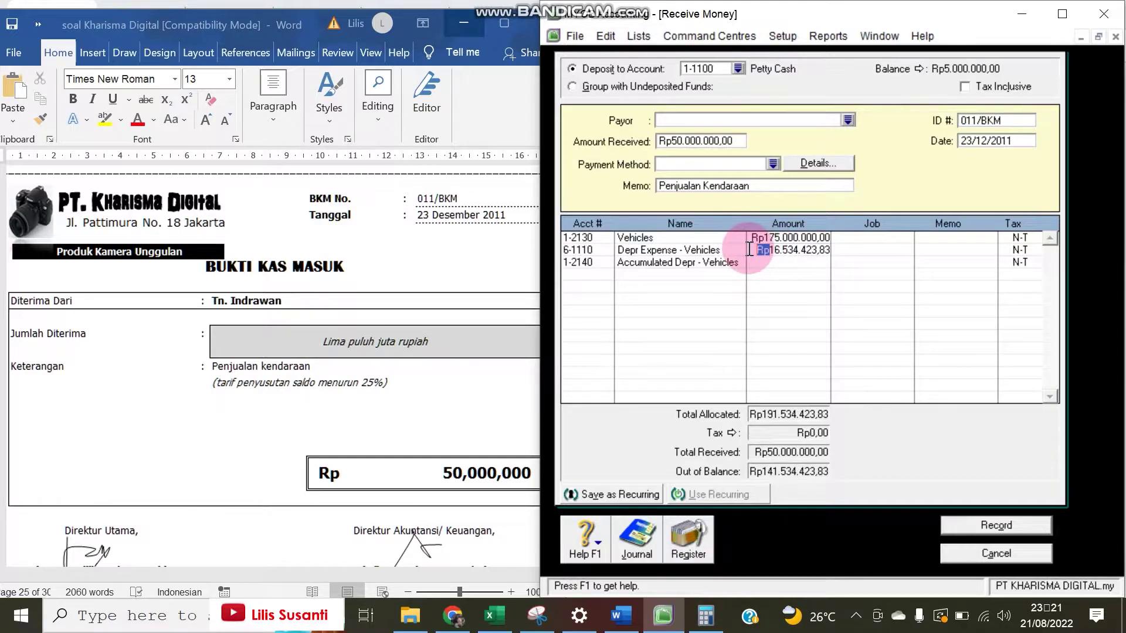
pyautogui.write('-')
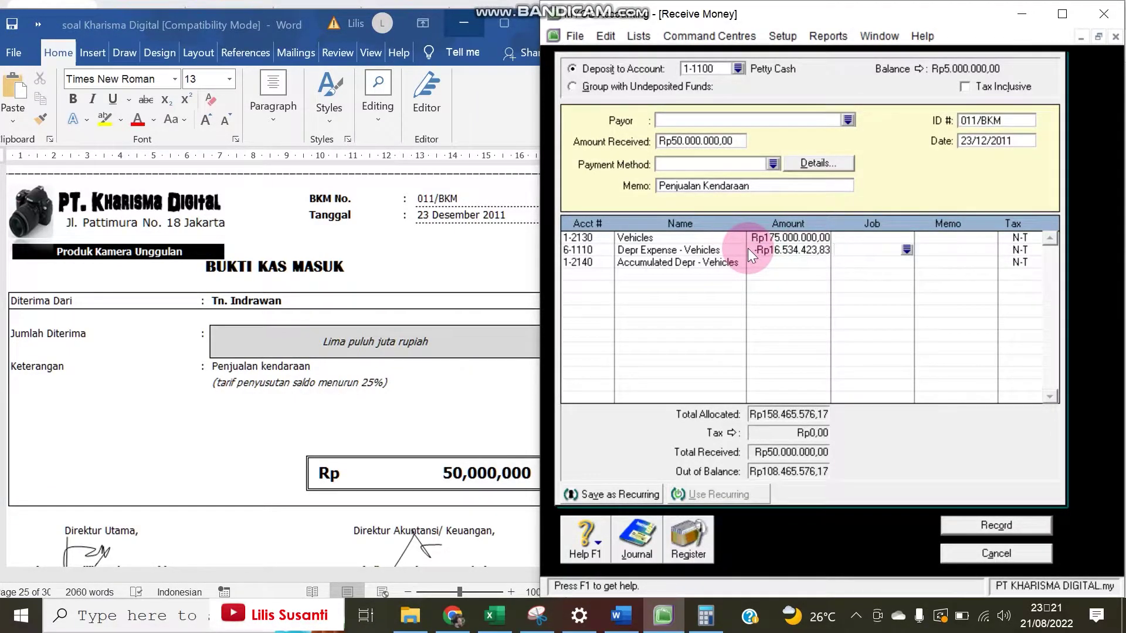
# Allocate 16.534.423,83 to account 1-2140 Accumulated Depr - Vehicles on the third line.
pyautogui.click(764, 264)
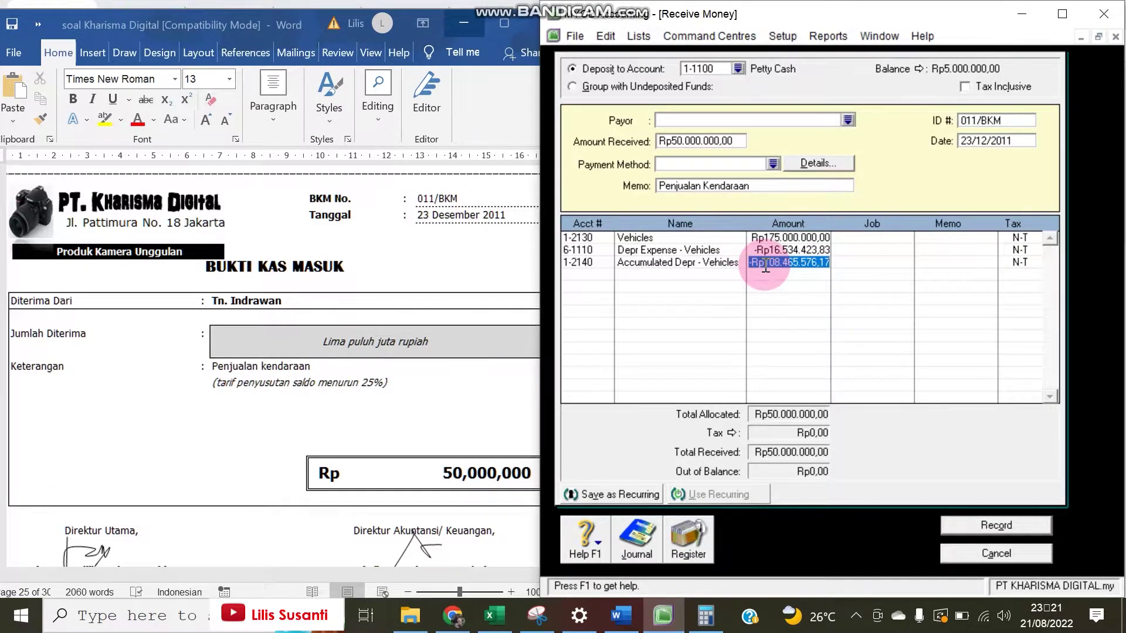
pyautogui.write('16534')
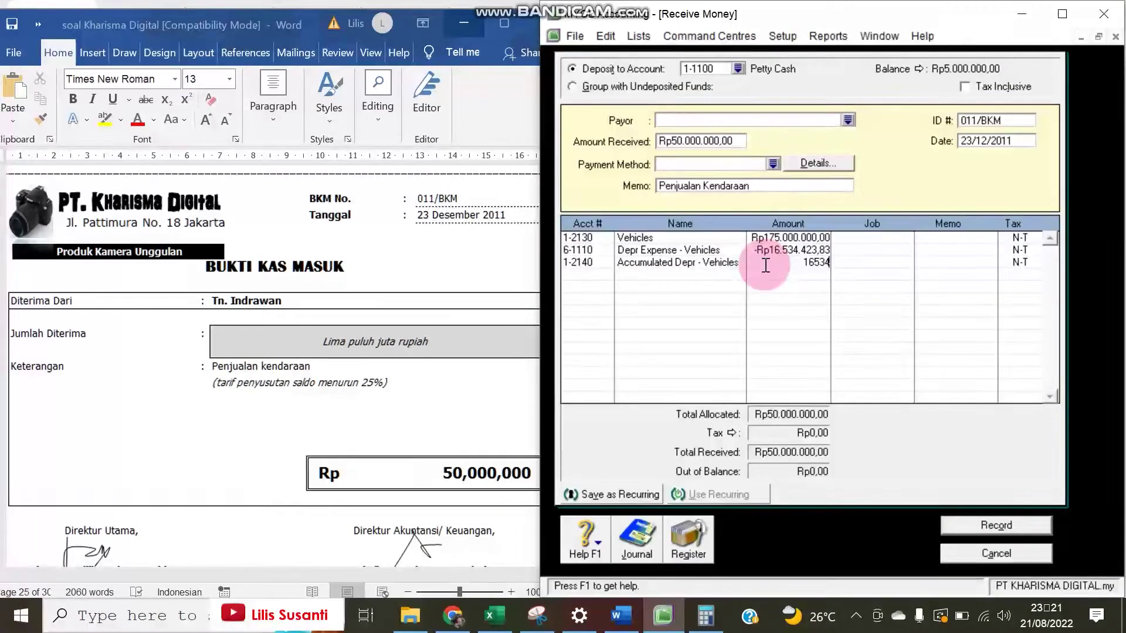
pyautogui.write('423,83')
pyautogui.click(578, 277)
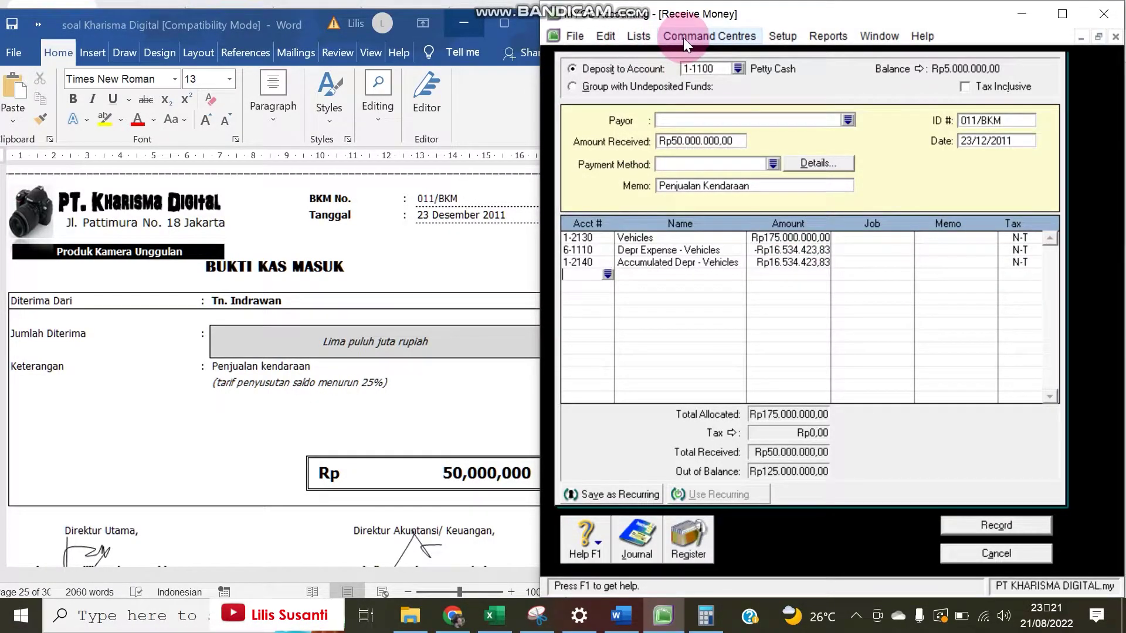
# Check the balance of account 1-2140 Accumulated Depr - Vehicles in the Accounts List and return to the receipt.
pyautogui.click(665, 37)
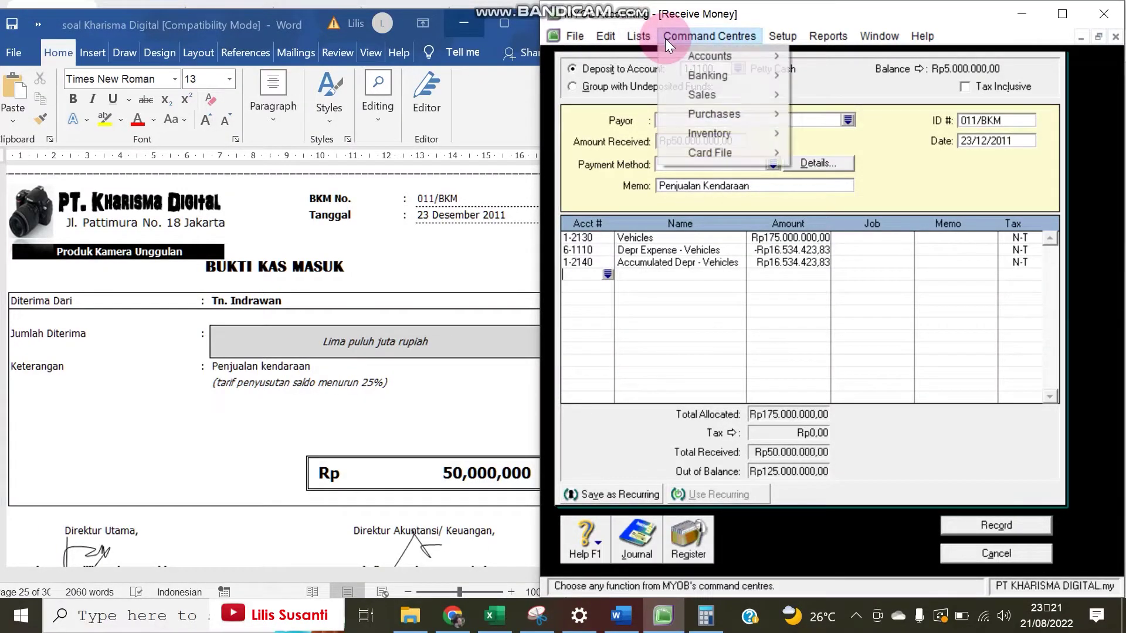
pyautogui.moveTo(675, 54)
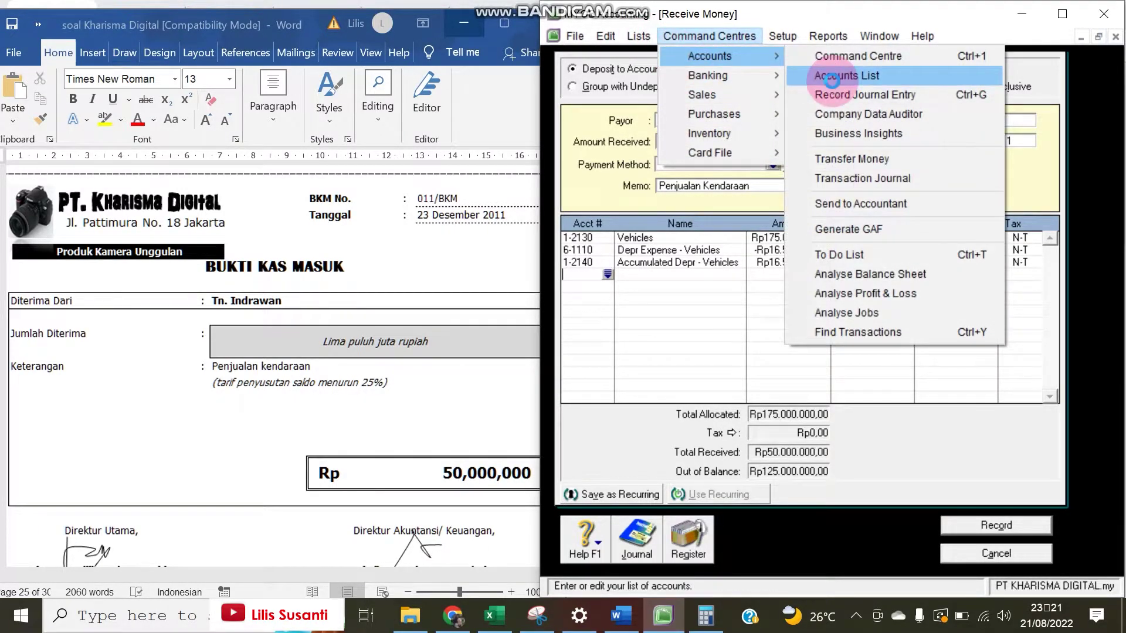
pyautogui.click(873, 76)
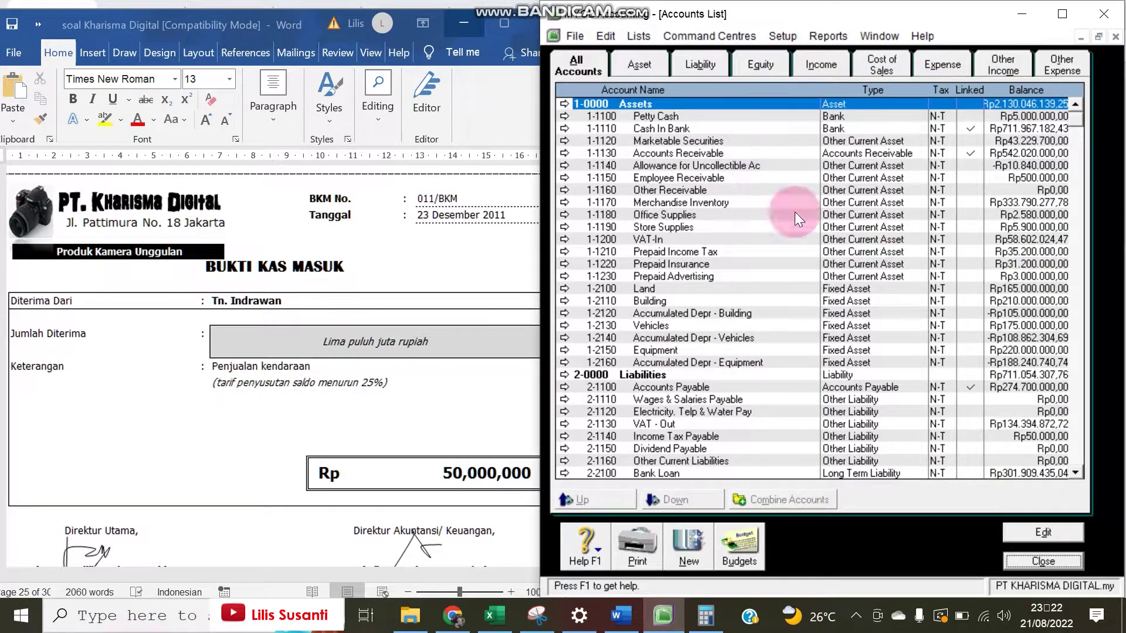
pyautogui.click(1026, 341)
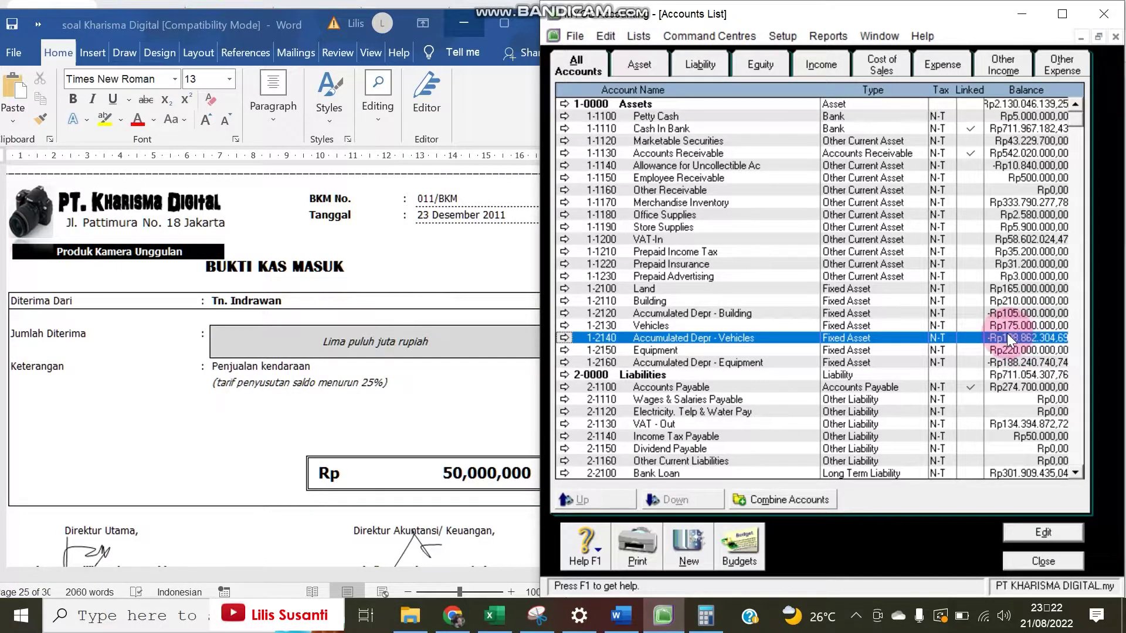
pyautogui.click(1030, 561)
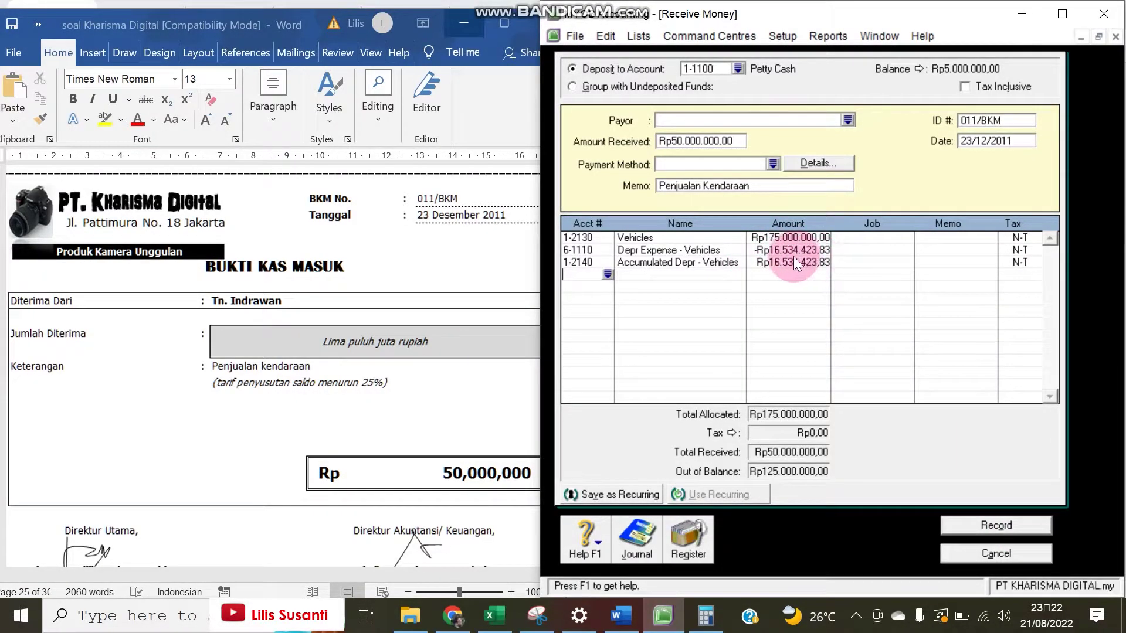
# Assign account 1-2140 Accumulated Depr - Vehicles to the fourth line and clear its suggested amount.
pyautogui.click(607, 273)
pyautogui.write('1')
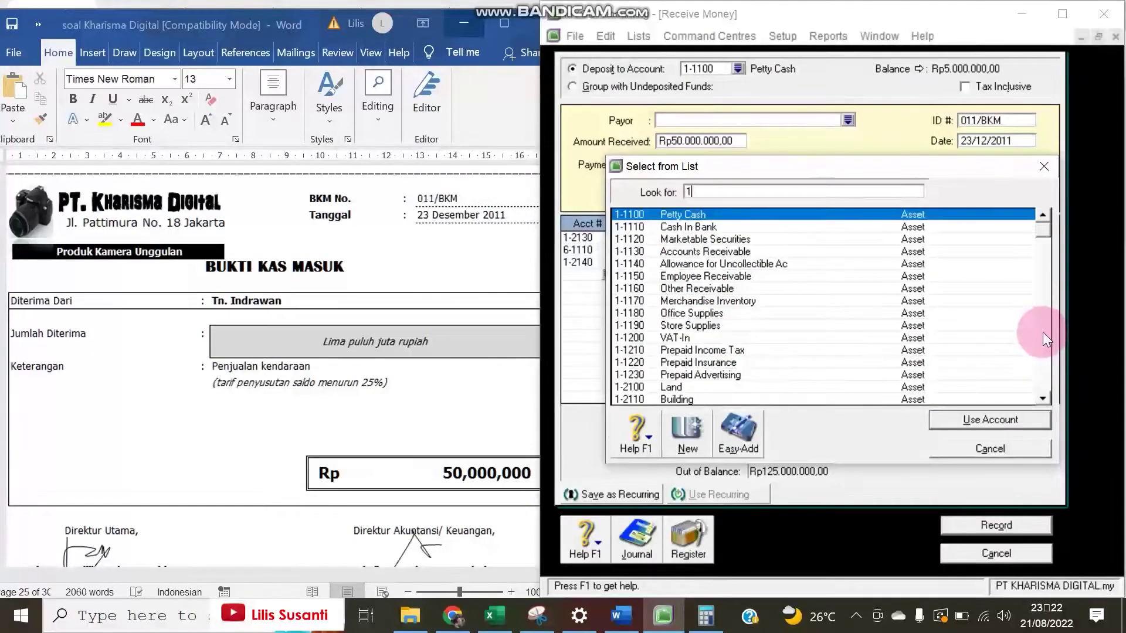
pyautogui.click(1044, 332)
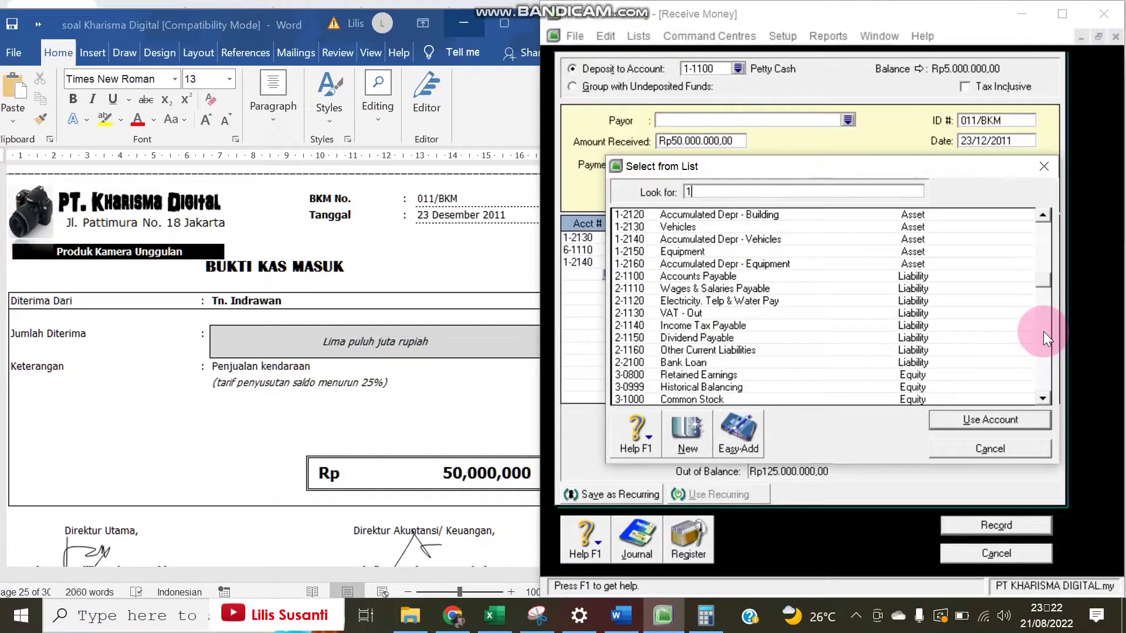
pyautogui.click(708, 241)
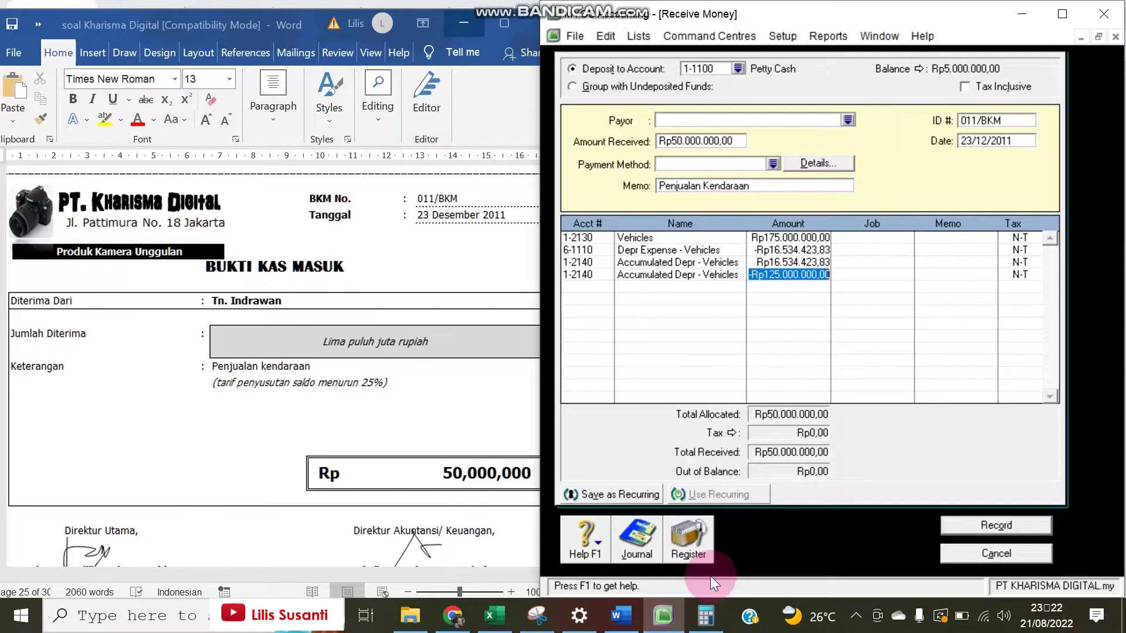
pyautogui.press('Delete')
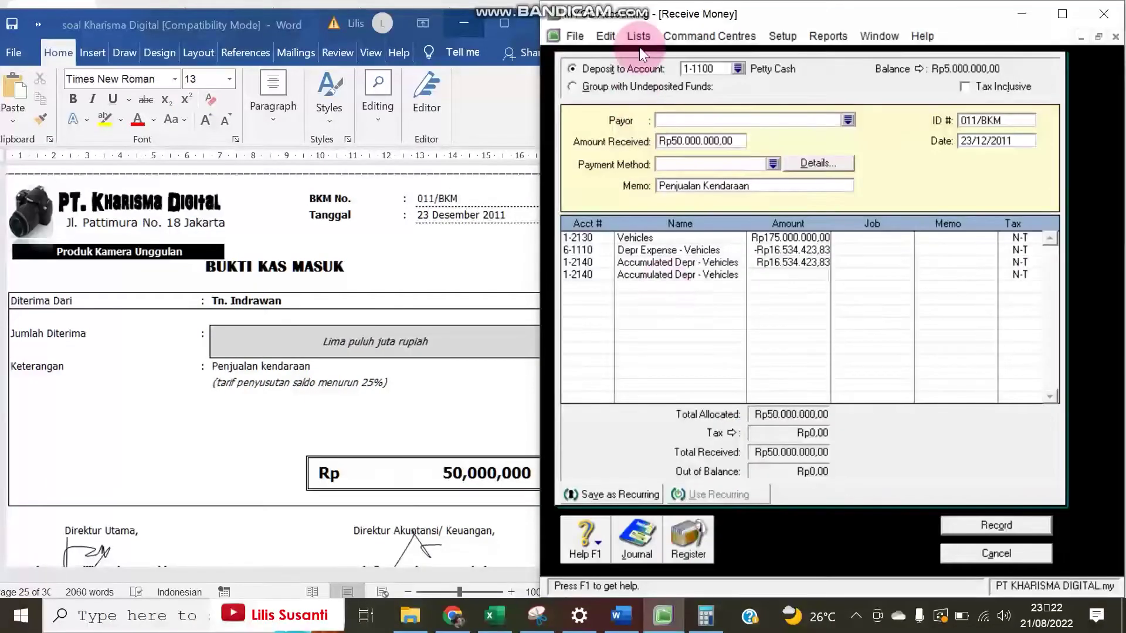
# Look up account 1-2140 Accumulated Depr - Vehicles in the Accounts List again and keep its balance in view.
pyautogui.click(703, 36)
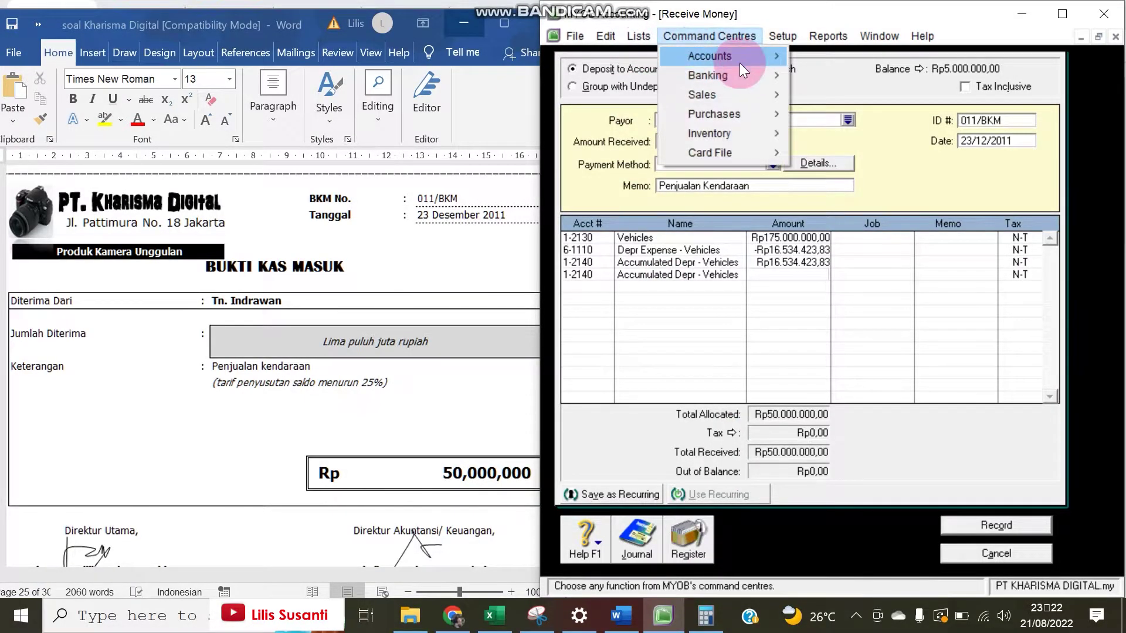
pyautogui.moveTo(746, 57)
pyautogui.click(830, 78)
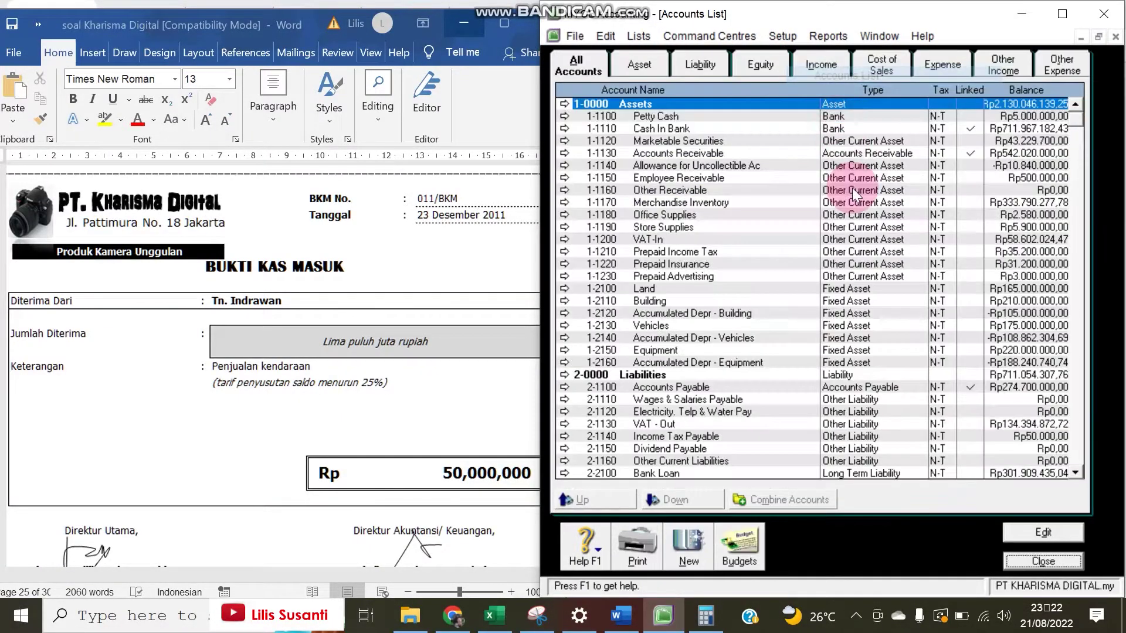
pyautogui.click(1032, 337)
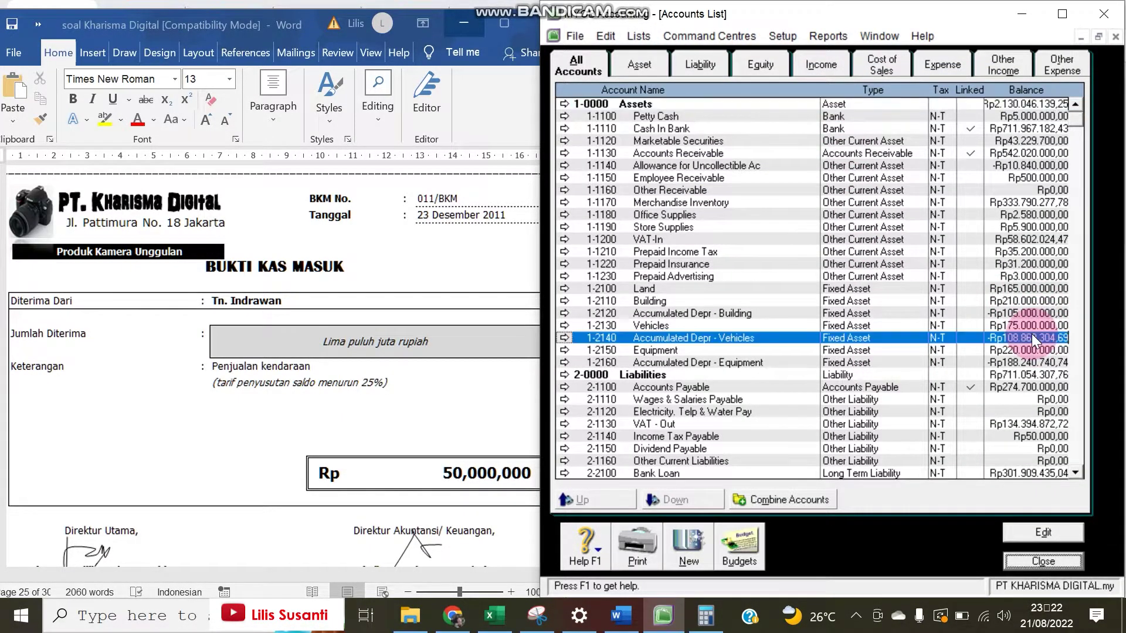
# Switch to the Calculator, clear the previous result and start an addition with the depreciation expense of 16.534.423,83.
pyautogui.click(705, 615)
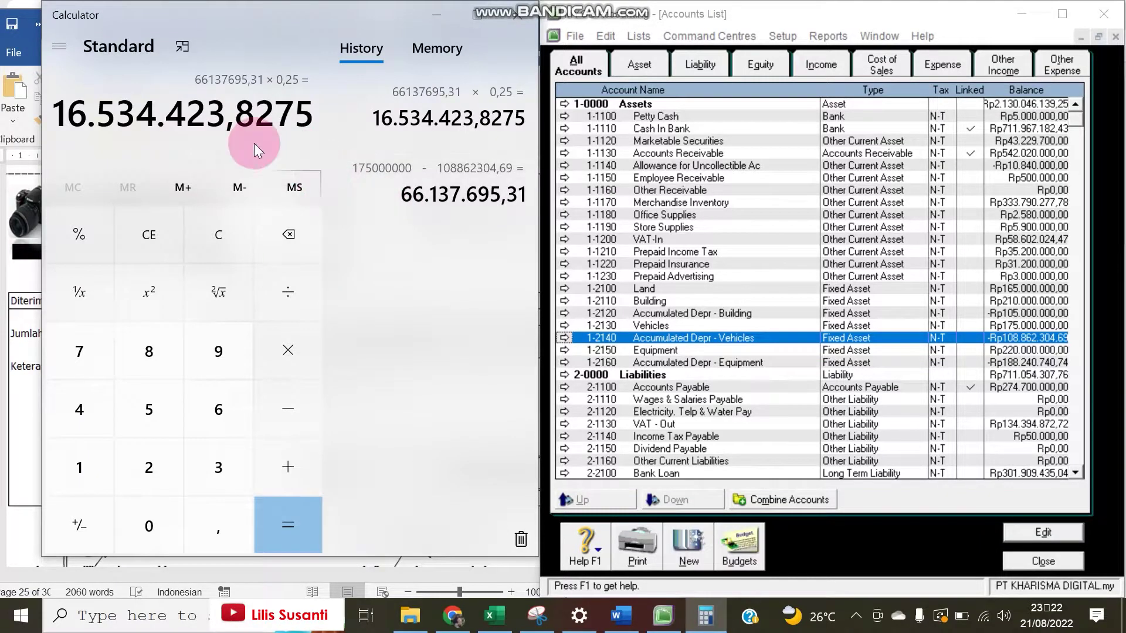
pyautogui.click(266, 510)
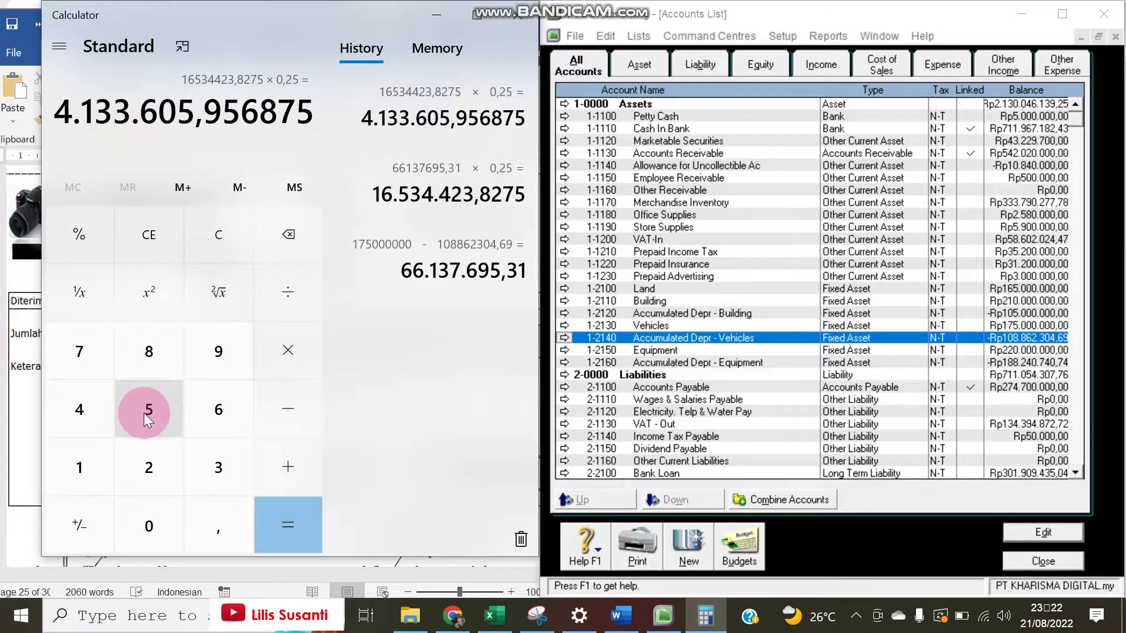
pyautogui.click(149, 236)
pyautogui.click(103, 517)
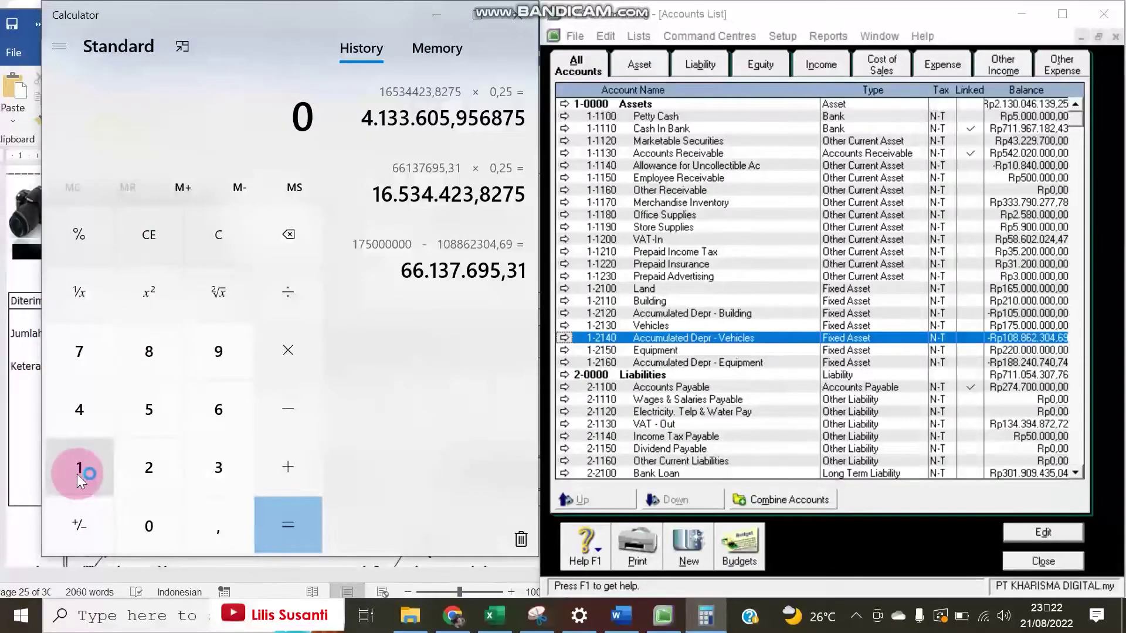
pyautogui.click(78, 472)
pyautogui.click(221, 418)
pyautogui.click(150, 414)
pyautogui.click(211, 472)
pyautogui.click(73, 413)
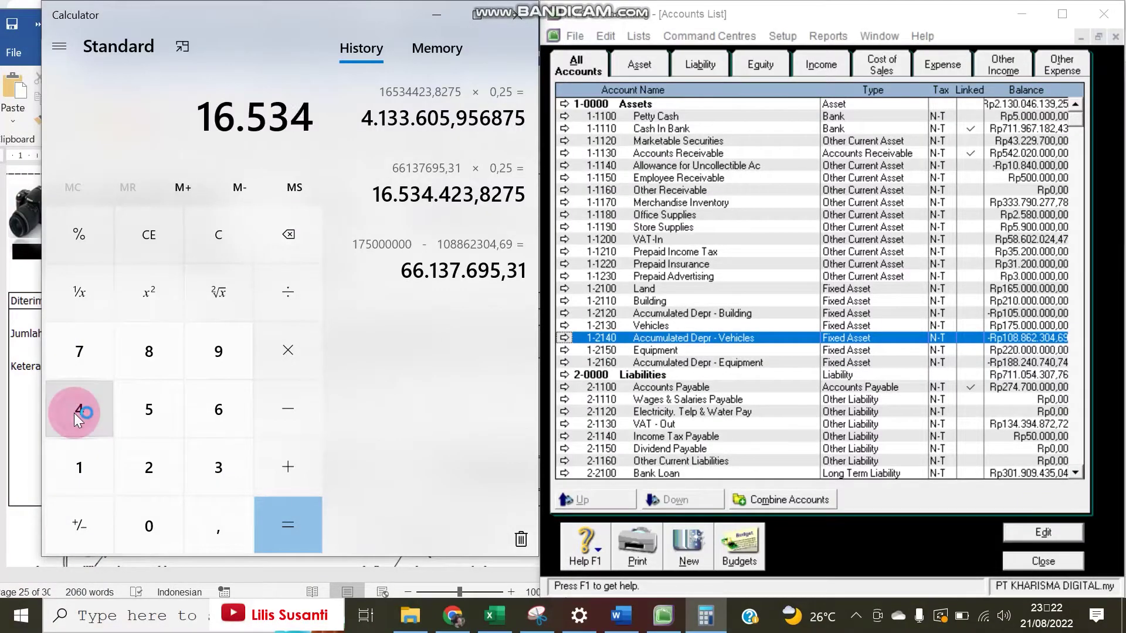
pyautogui.click(74, 413)
pyautogui.click(158, 478)
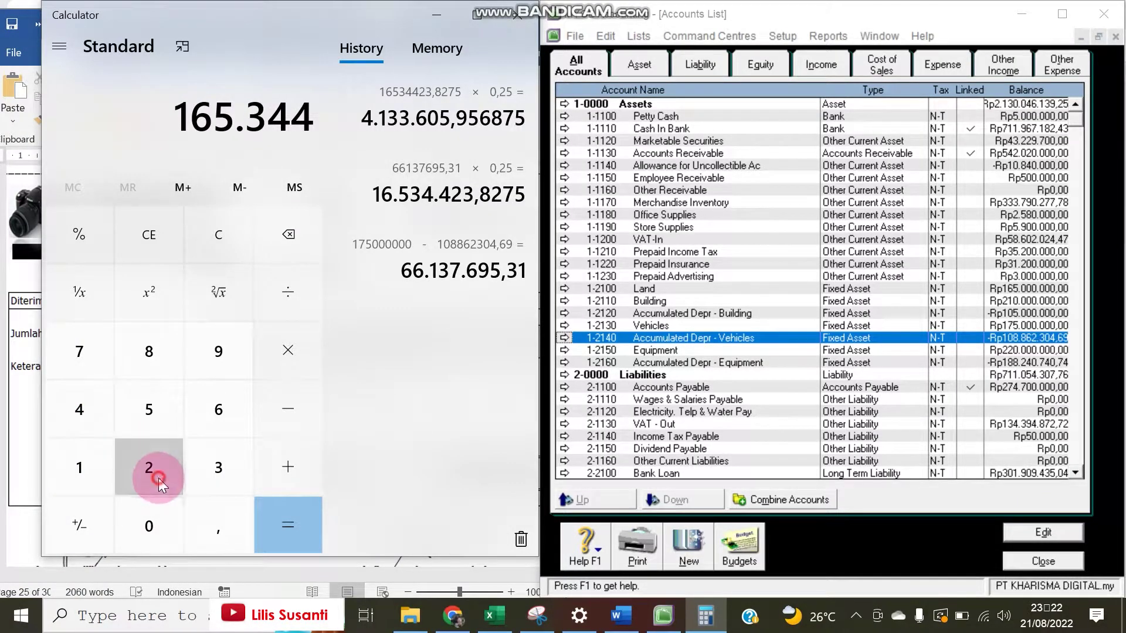
pyautogui.click(205, 473)
pyautogui.click(209, 522)
pyautogui.click(153, 392)
pyautogui.click(150, 355)
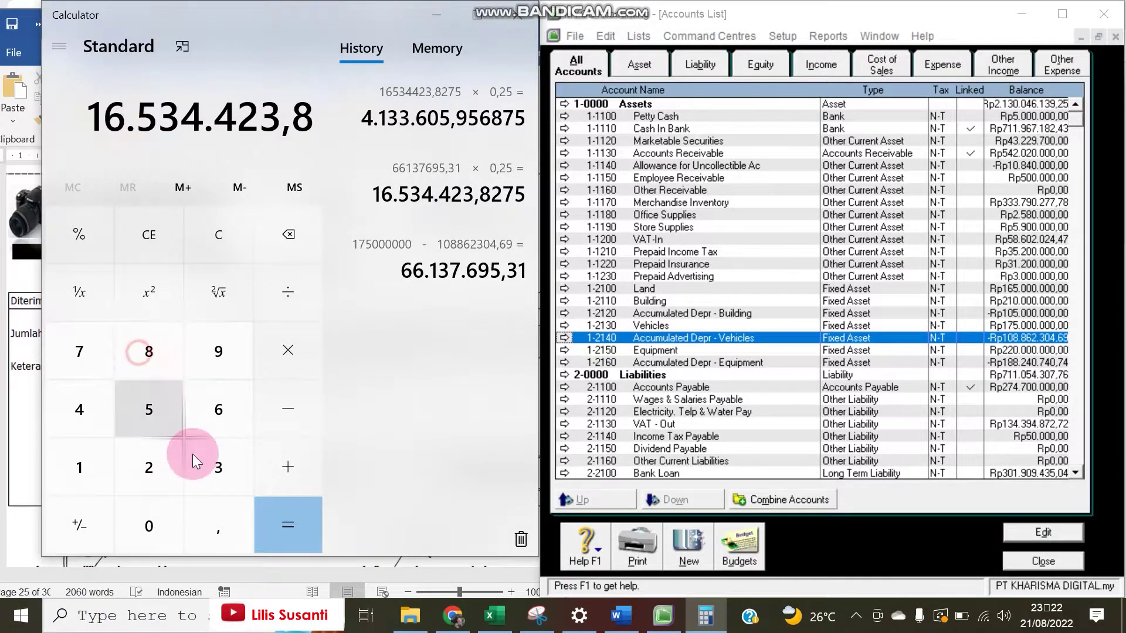
pyautogui.click(203, 460)
pyautogui.click(276, 466)
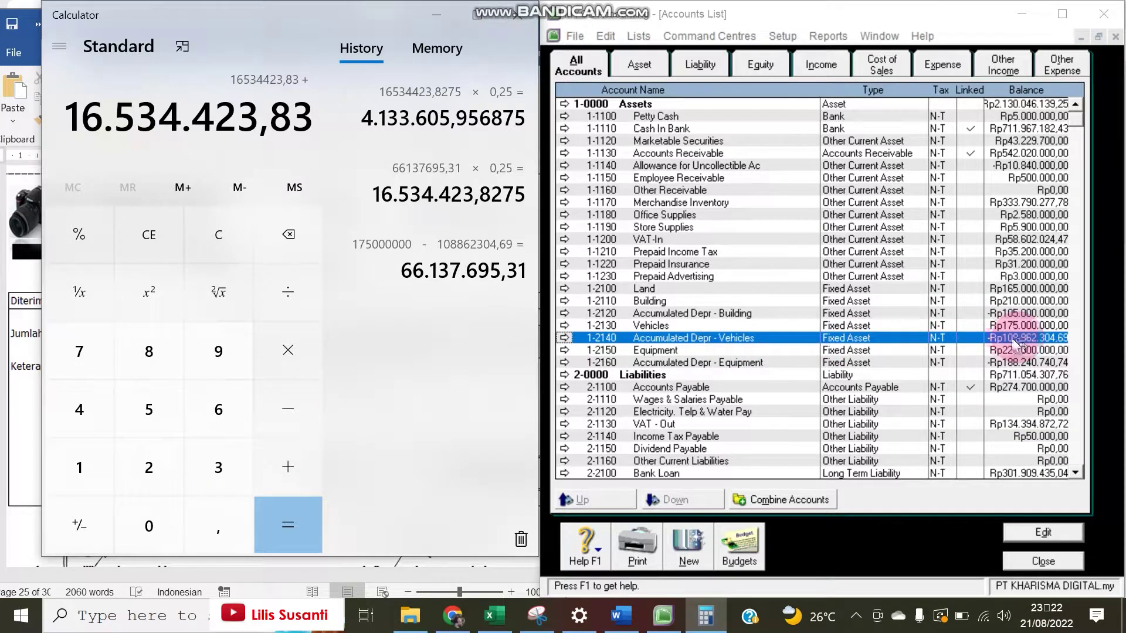
# Add the accumulated depreciation balance of 108.862.304,69 to complete the sum, closing the Accounts List to return to the receipt.
pyautogui.click(101, 474)
pyautogui.click(121, 519)
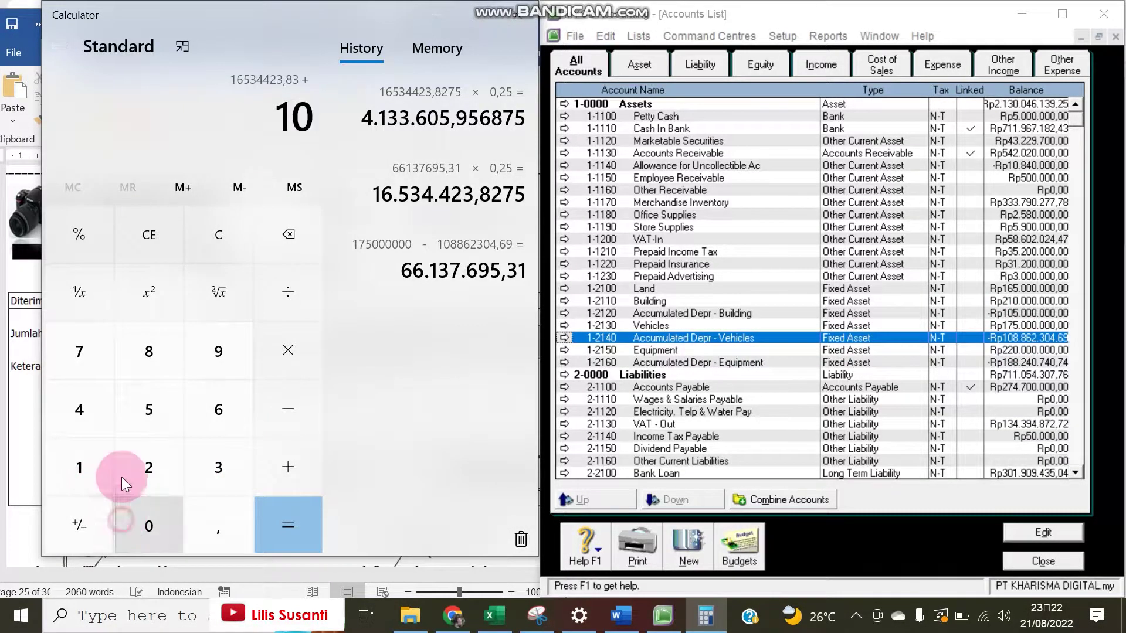
pyautogui.click(143, 332)
pyautogui.click(143, 332)
pyautogui.click(203, 400)
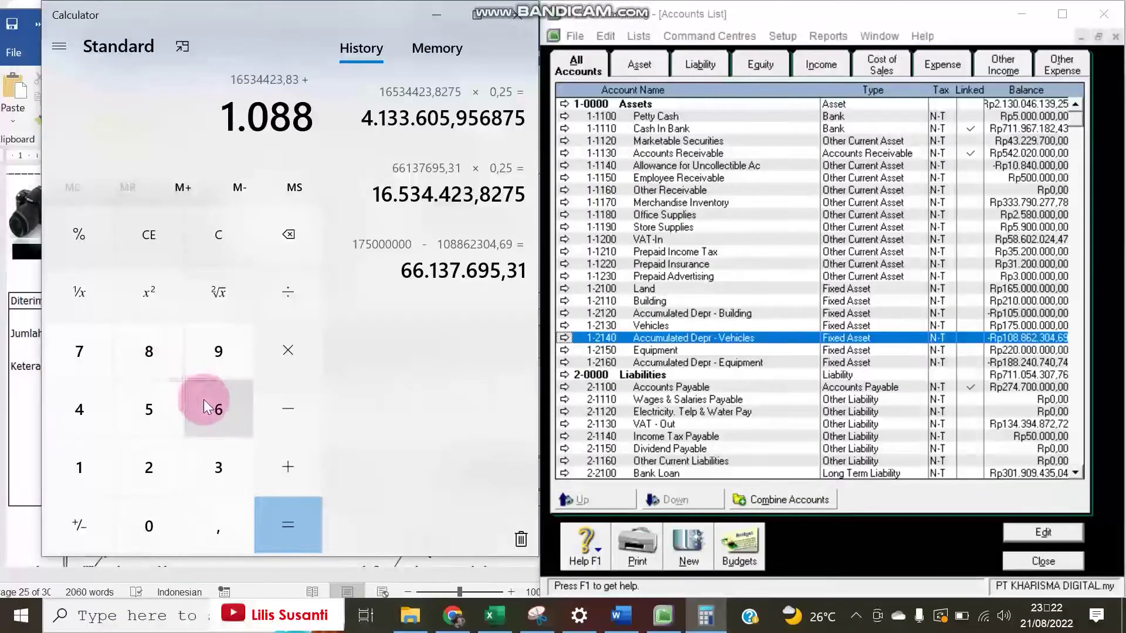
pyautogui.click(153, 464)
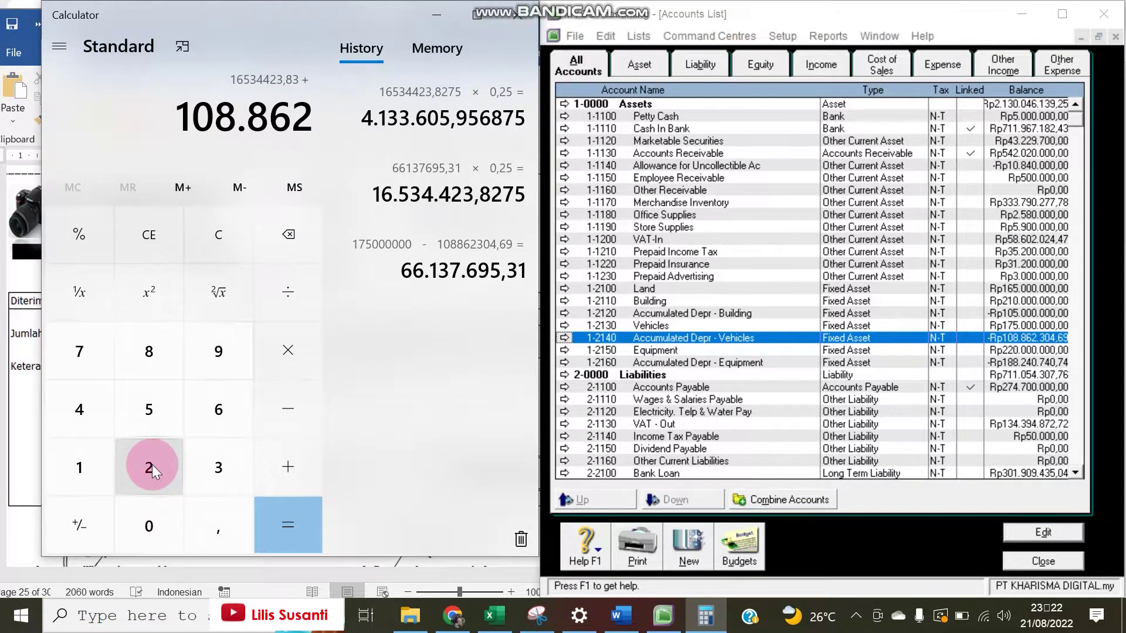
pyautogui.click(211, 478)
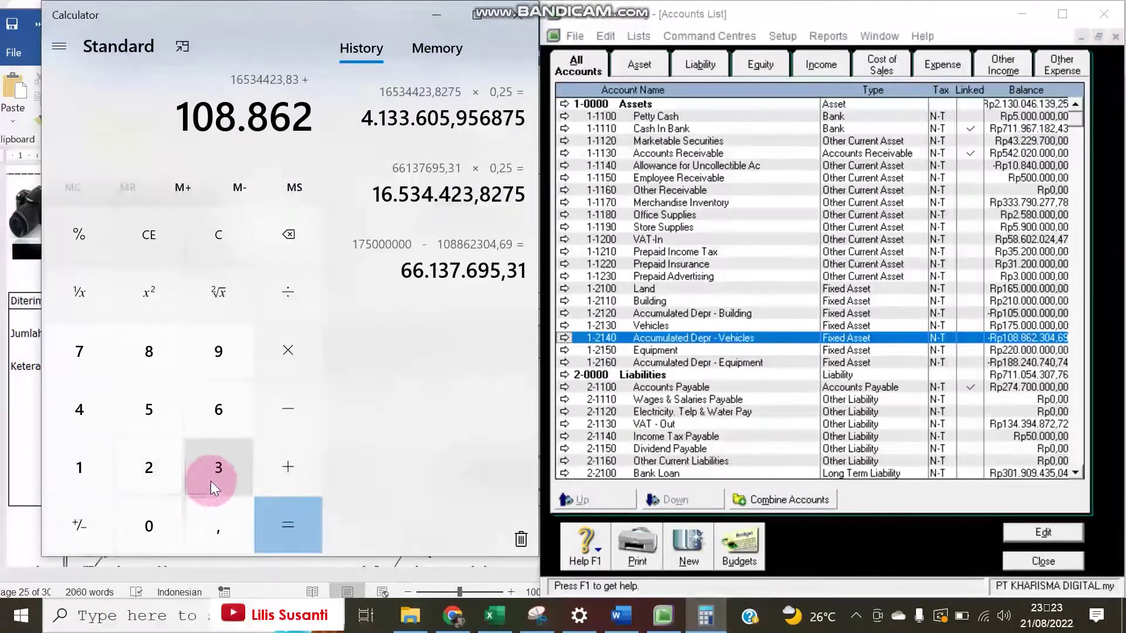
pyautogui.click(150, 513)
pyautogui.click(87, 404)
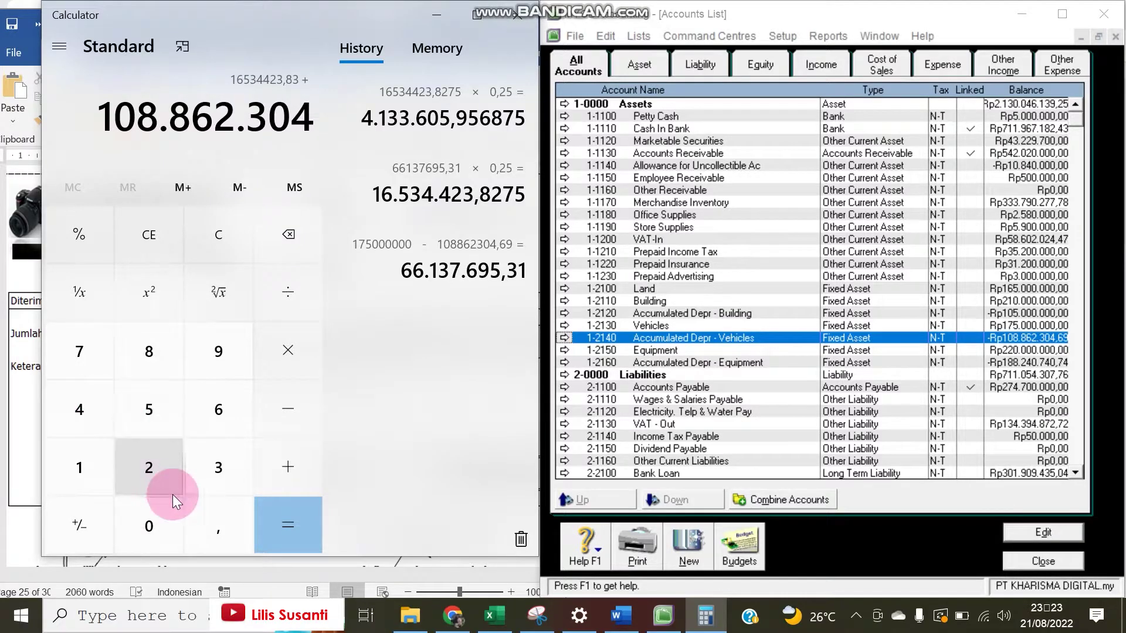
pyautogui.click(202, 523)
pyautogui.click(216, 412)
pyautogui.click(206, 345)
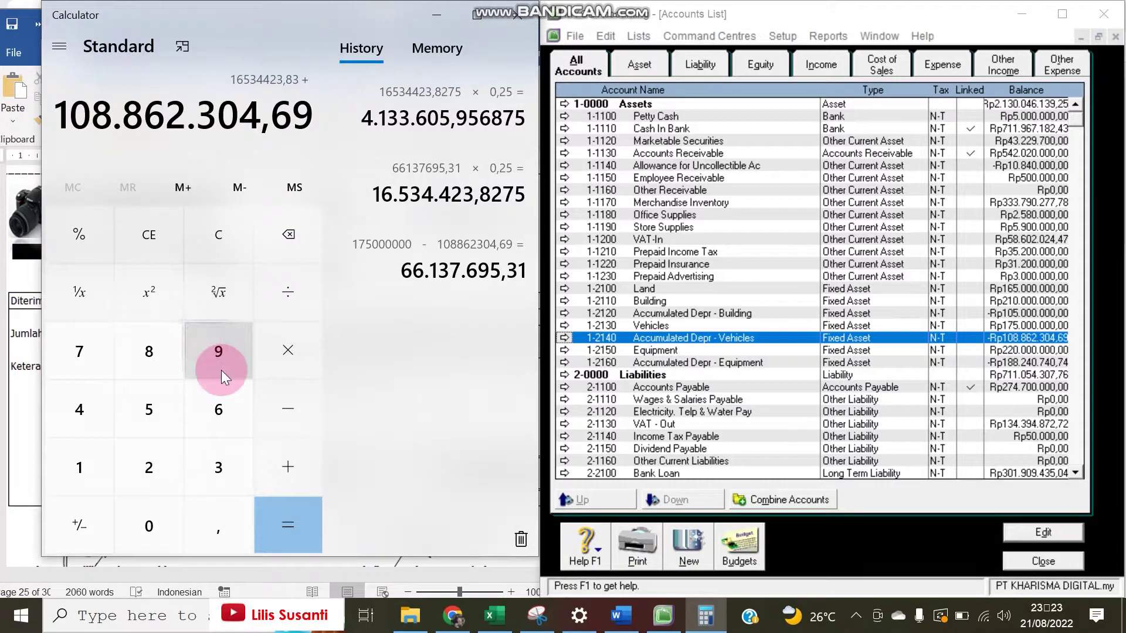
pyautogui.click(1043, 562)
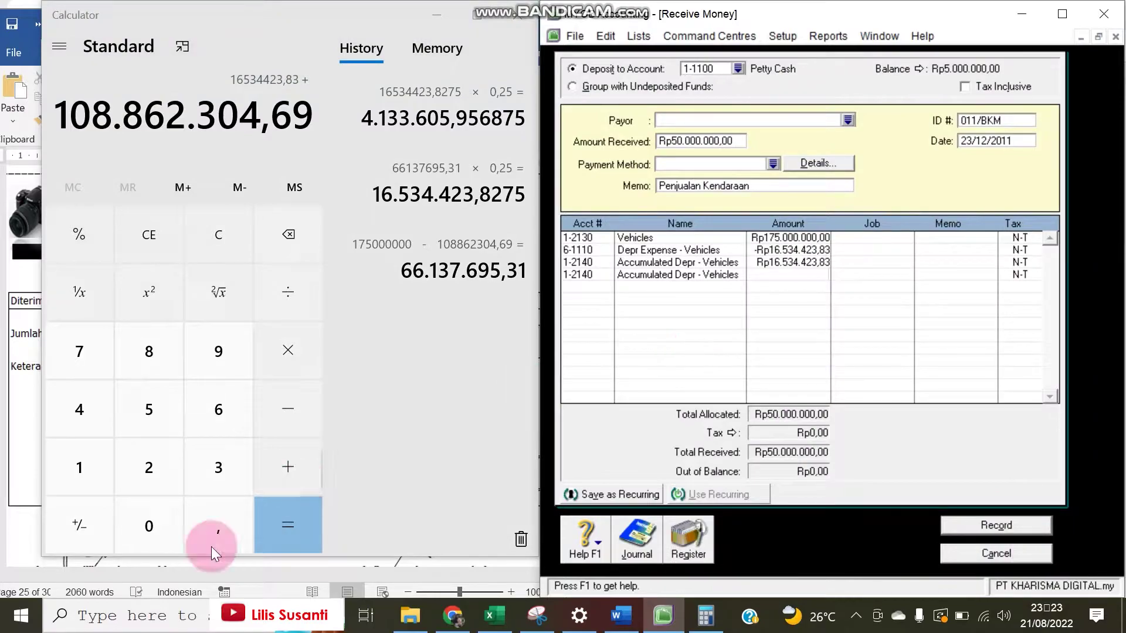
pyautogui.click(294, 521)
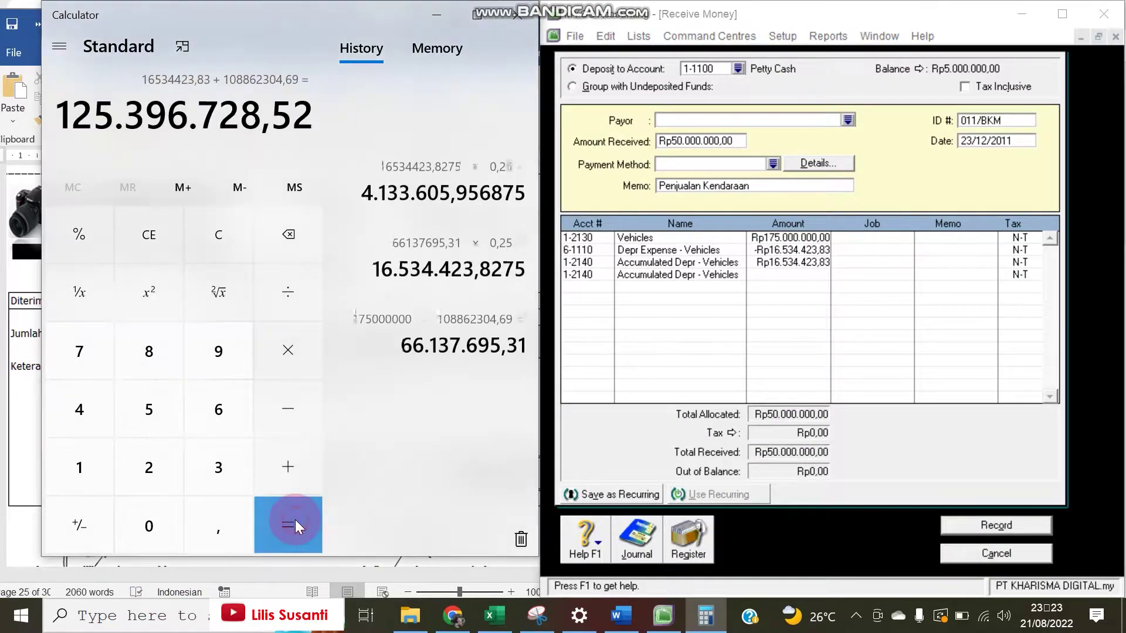
# Enter -125.396.728,52 as the amount of the fourth line, account 1-2140 Accumulated Depr - Vehicles.
pyautogui.click(763, 274)
pyautogui.write('12')
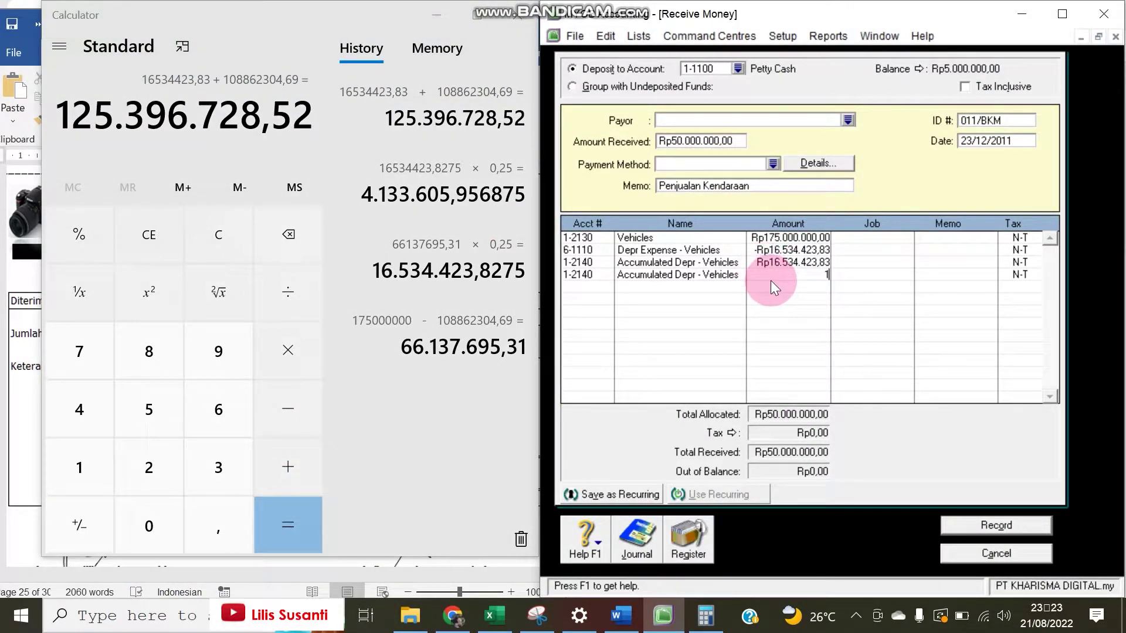
pyautogui.press('BackSpace')
pyautogui.press('BackSpace')
pyautogui.write('-125')
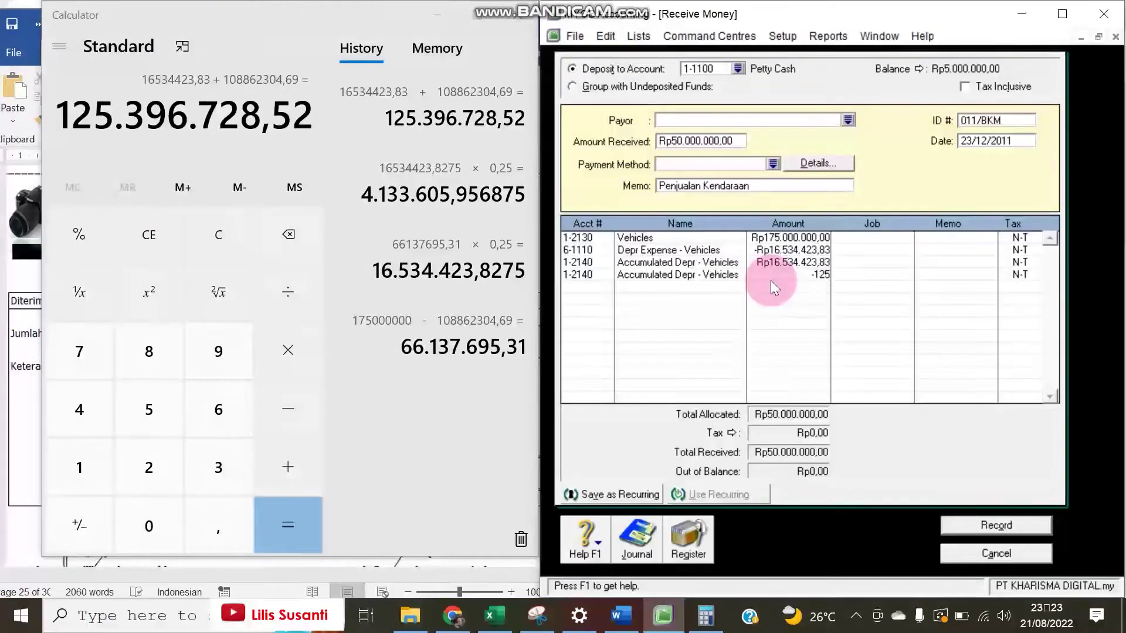
pyautogui.write('3')
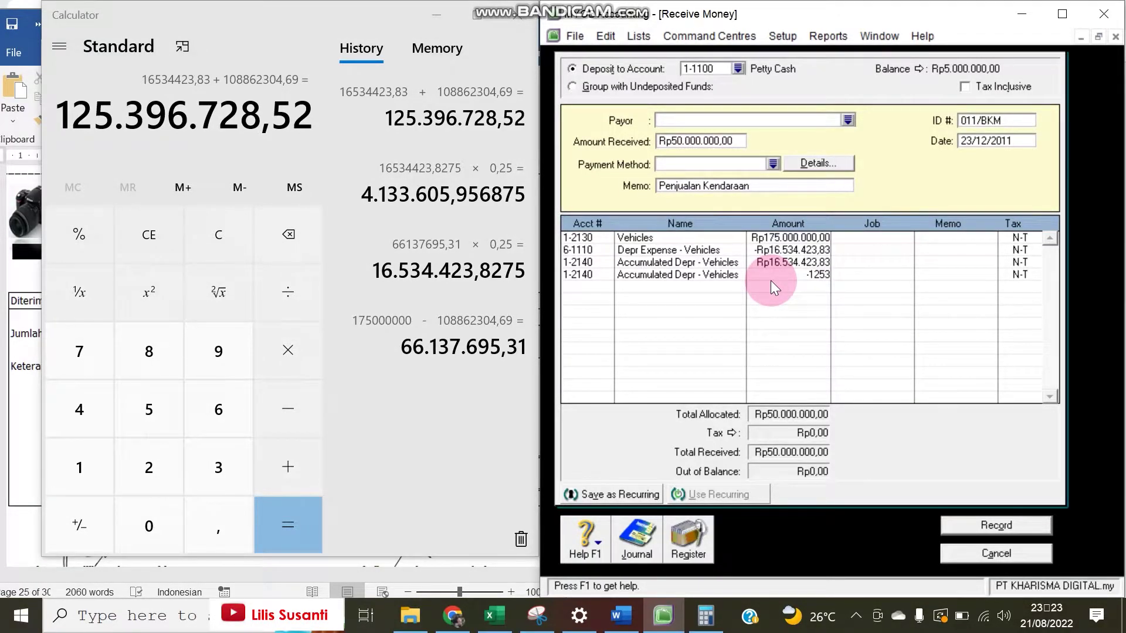
pyautogui.write('96728,52')
pyautogui.hotkey('ctrl', 'r')
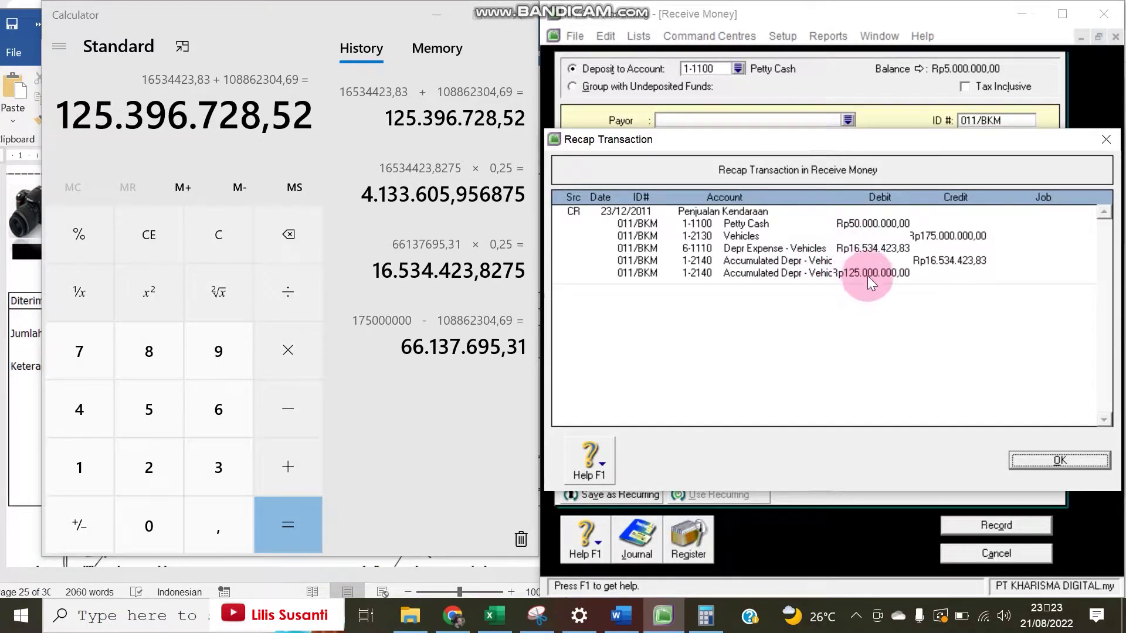
pyautogui.click(1025, 467)
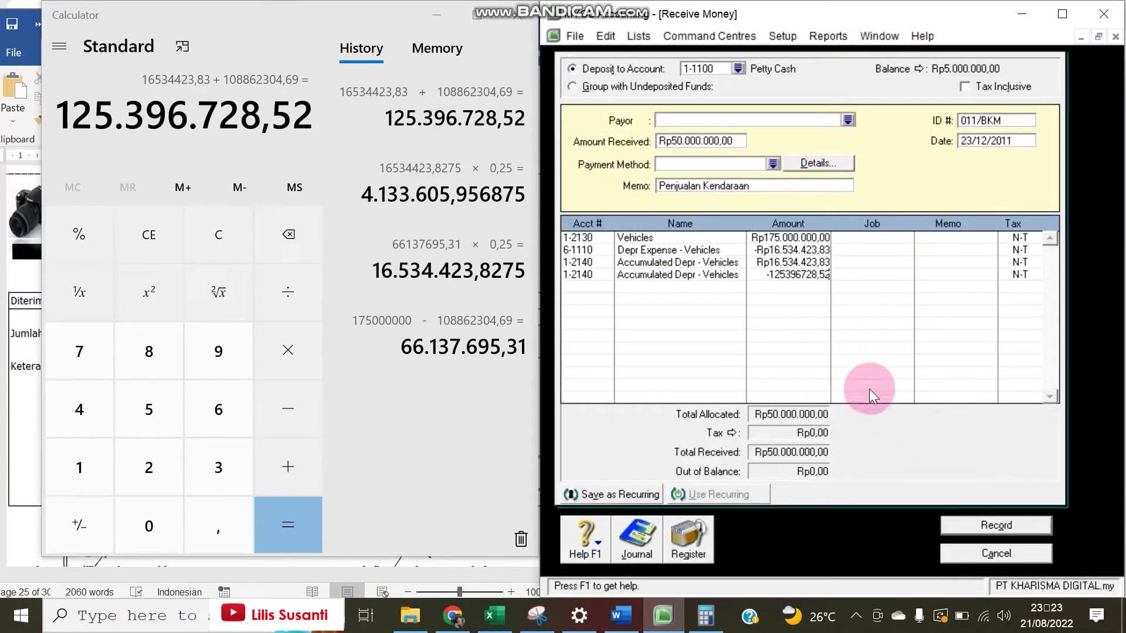
pyautogui.press('Return')
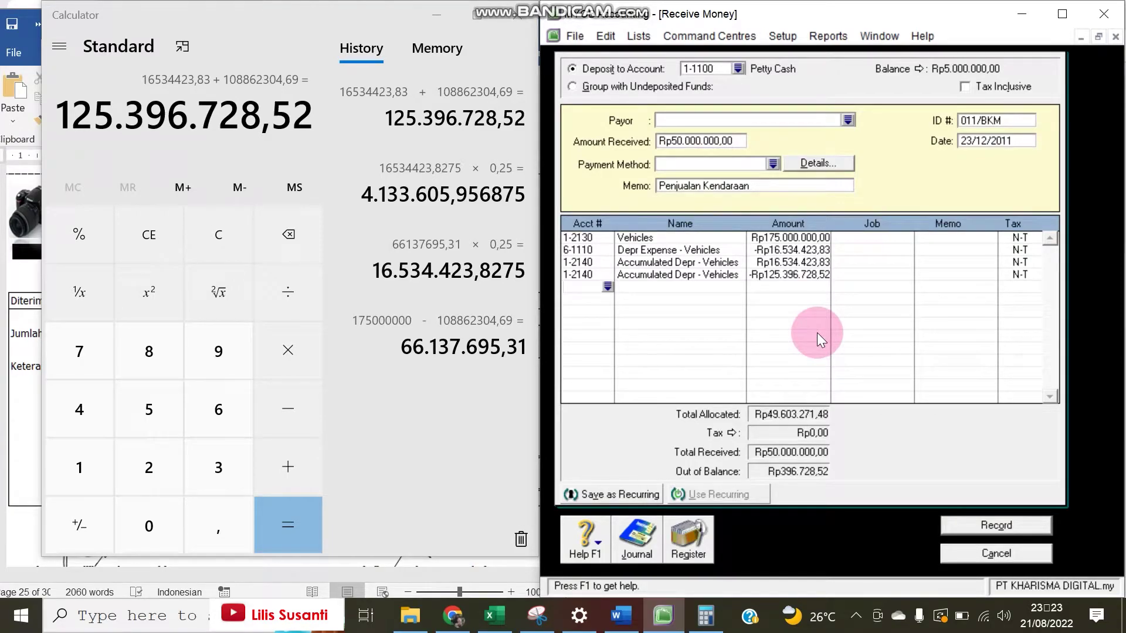
# Review the recap of the receipt's debits and credits, and close the Calculator.
pyautogui.hotkey('ctrl', 'r')
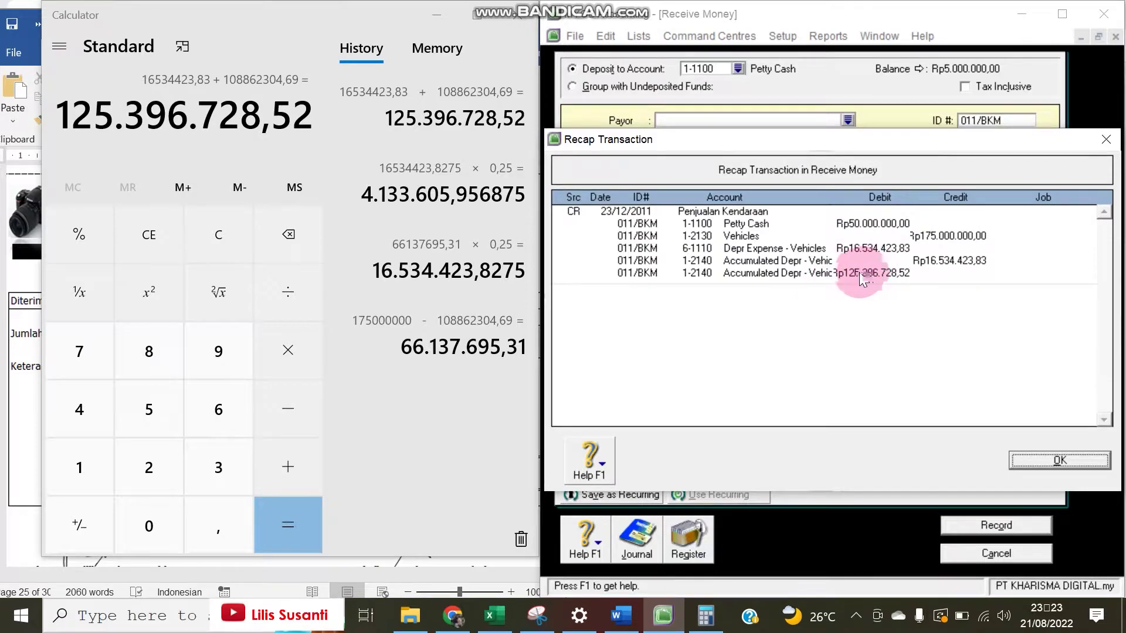
pyautogui.click(1016, 464)
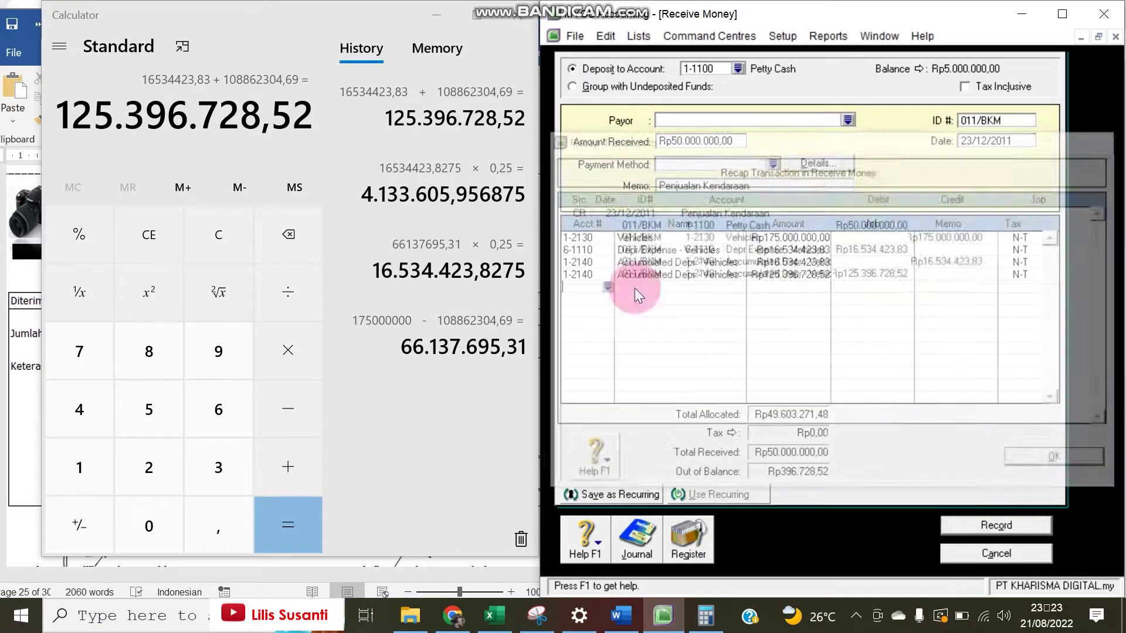
pyautogui.click(515, 14)
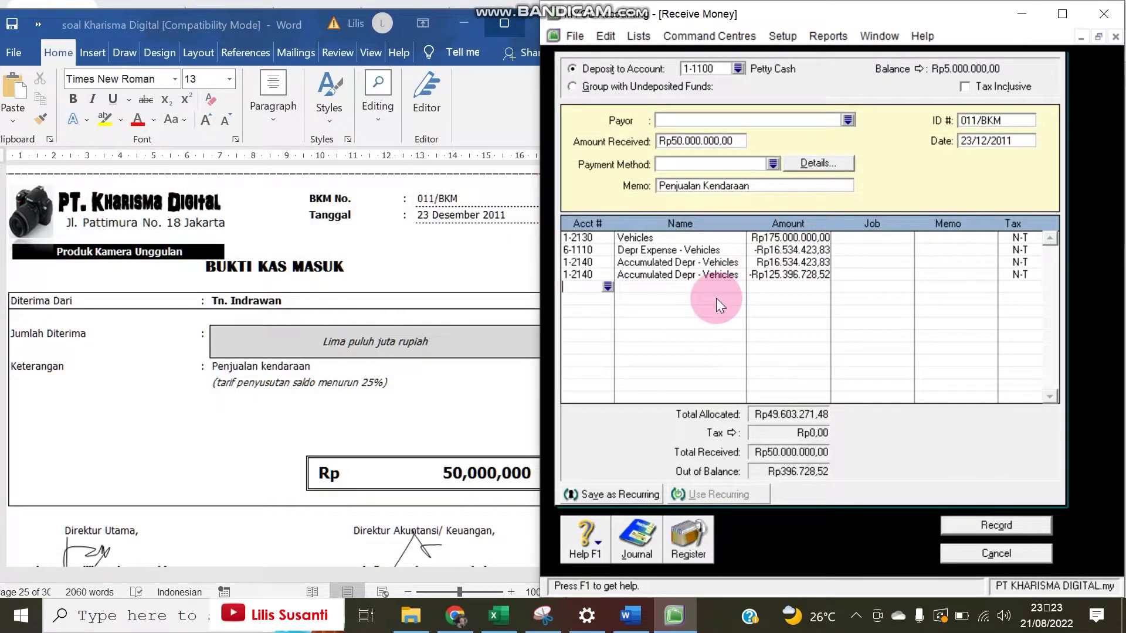
# Add a fifth line for account 8-4000 Gain on Disposal of Fixed Assets with the suggested Rp396.728,52 and review the transaction recap.
pyautogui.click(608, 287)
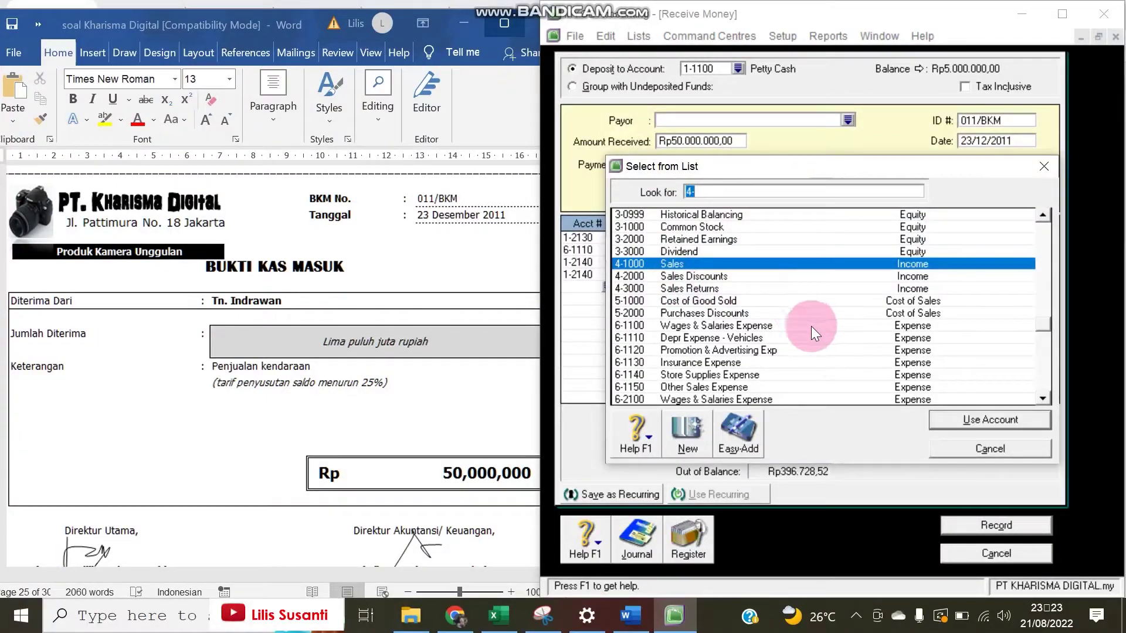
pyautogui.moveTo(1048, 328); pyautogui.dragTo(1043, 422)
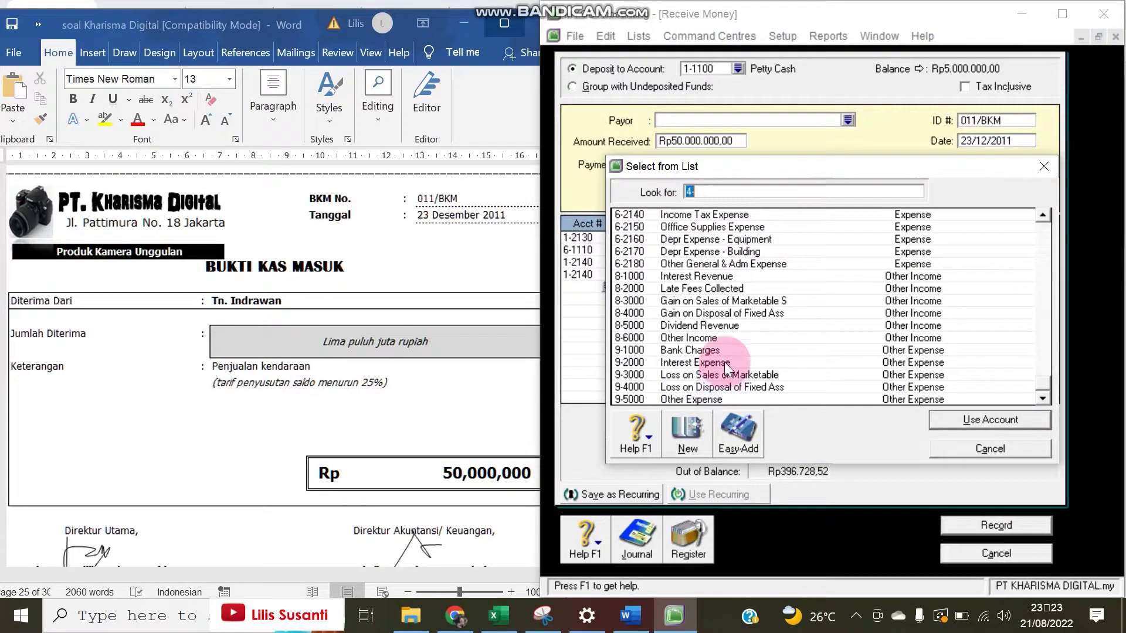
pyautogui.click(719, 316)
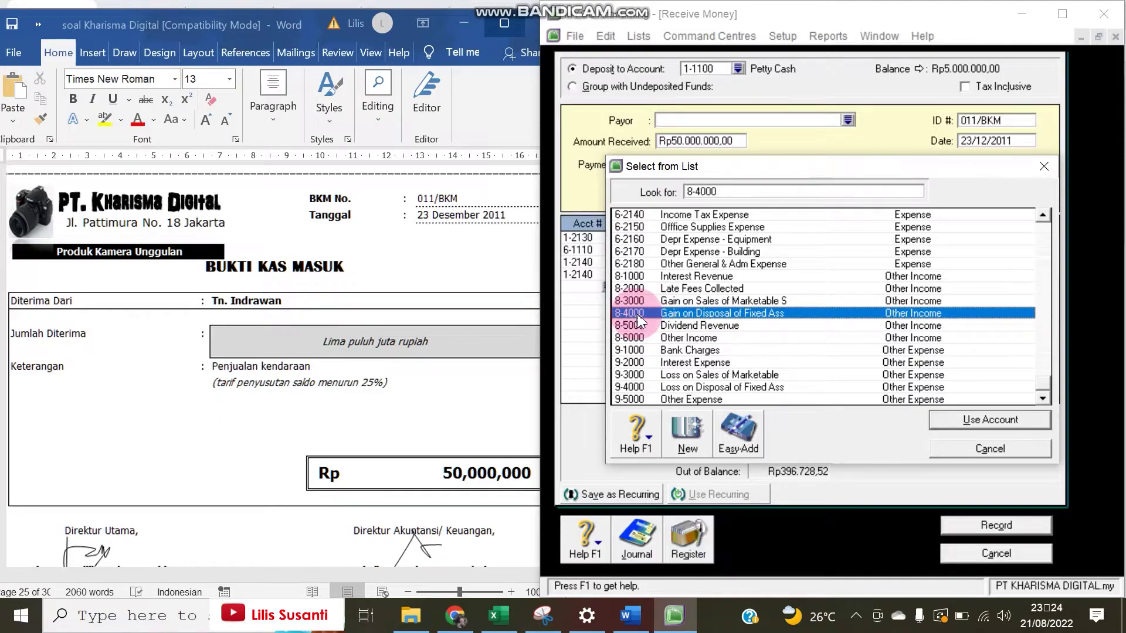
pyautogui.doubleClick(727, 317)
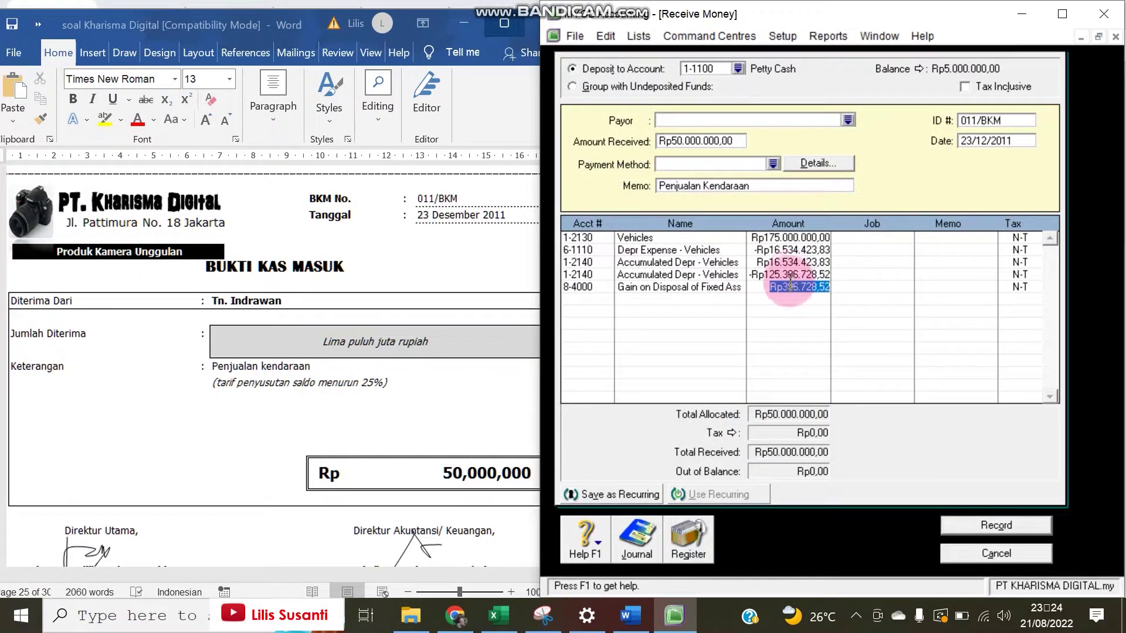
pyautogui.press('Return')
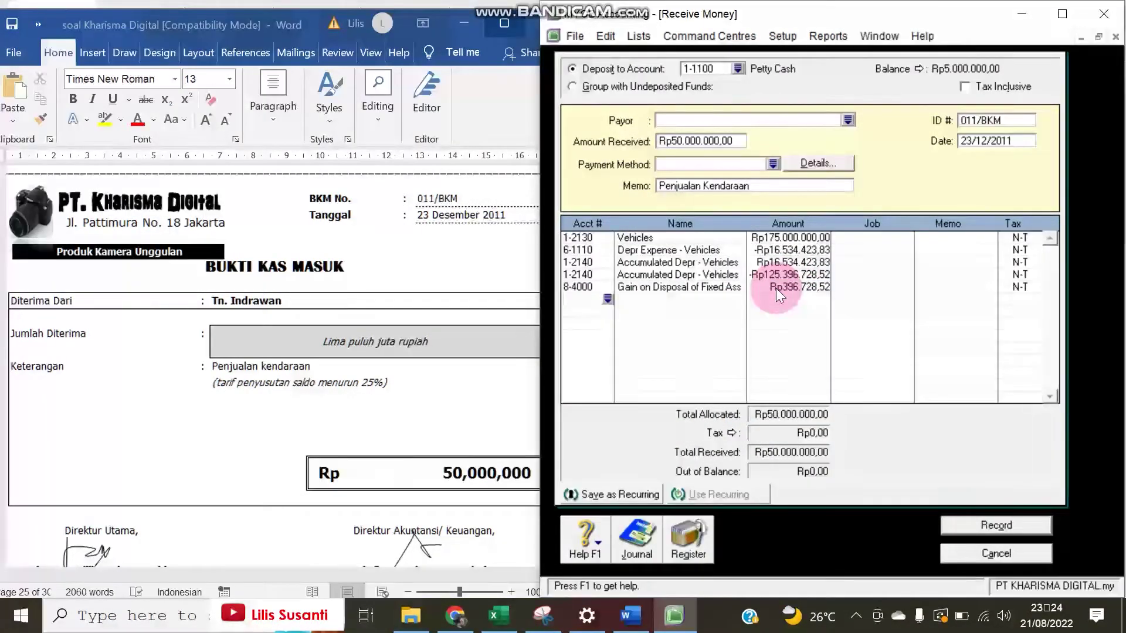
pyautogui.hotkey('ctrl', 'r')
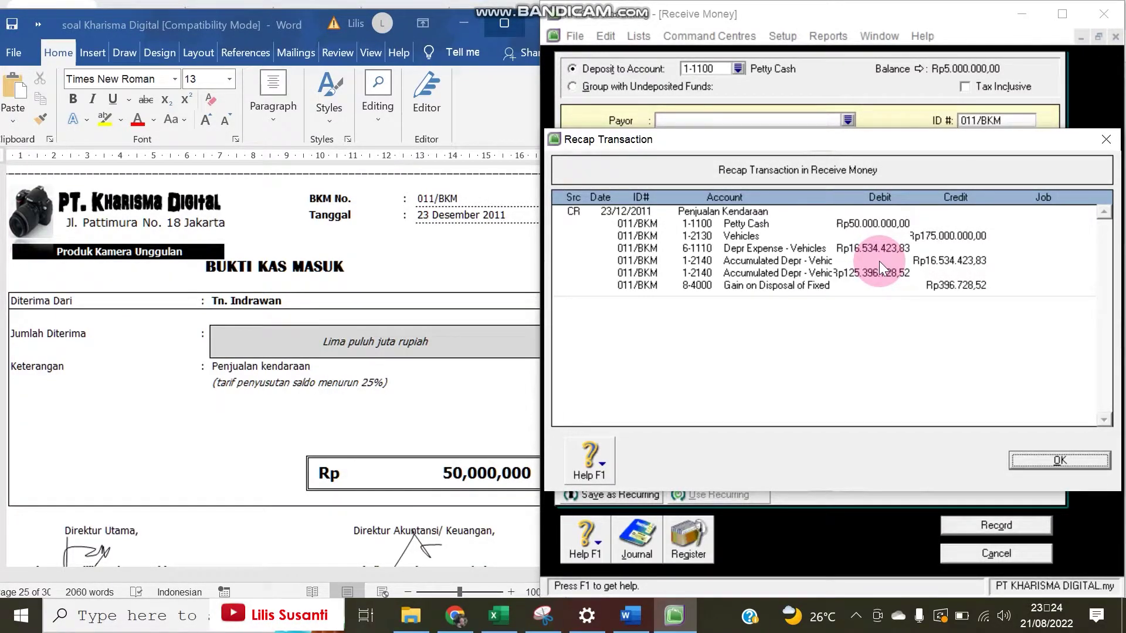
pyautogui.click(1019, 458)
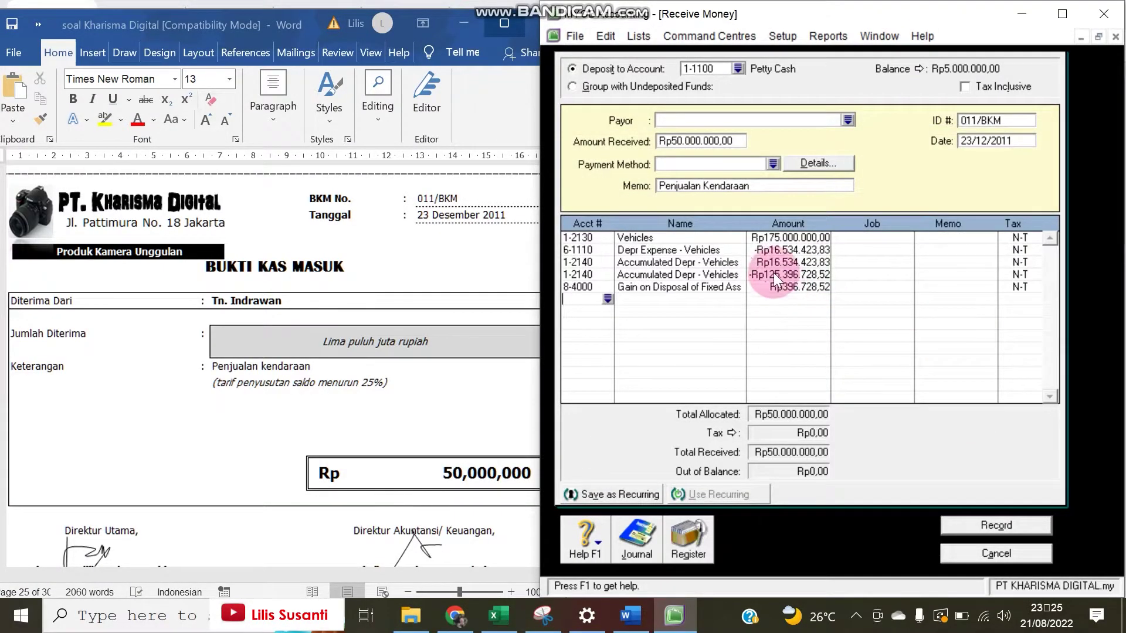
# Change the receipt's deposit account to 1-1110 Cash In Bank.
pyautogui.click(738, 69)
pyautogui.click(734, 228)
pyautogui.doubleClick(734, 227)
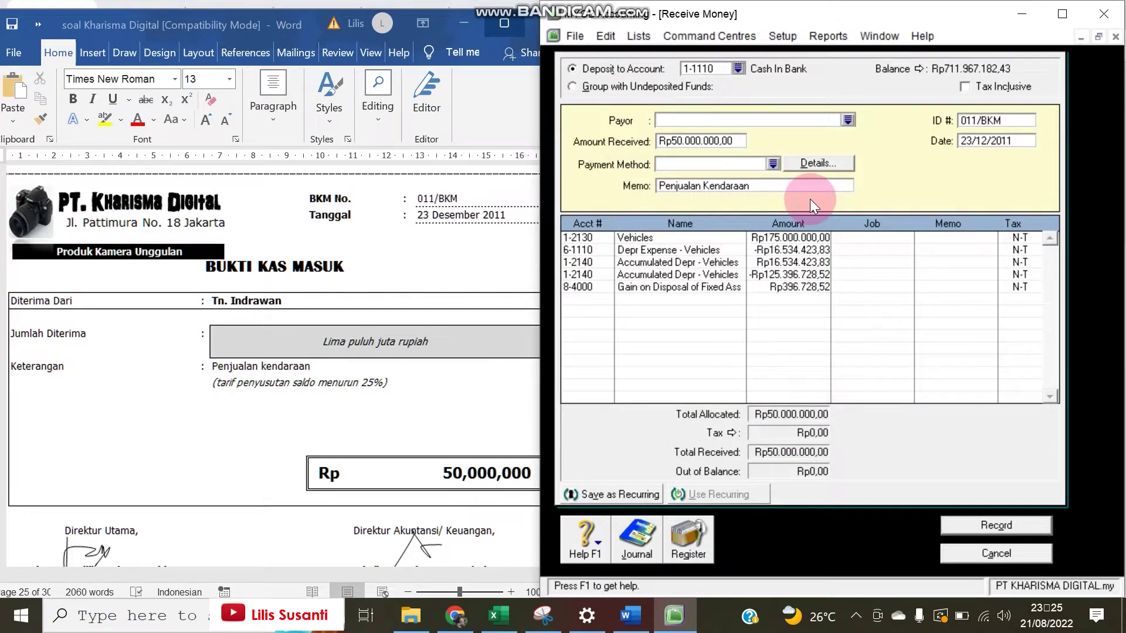
# Check the transaction recap, record the vehicle sale receipt and leave Receive Money.
pyautogui.hotkey('ctrl', 'r')
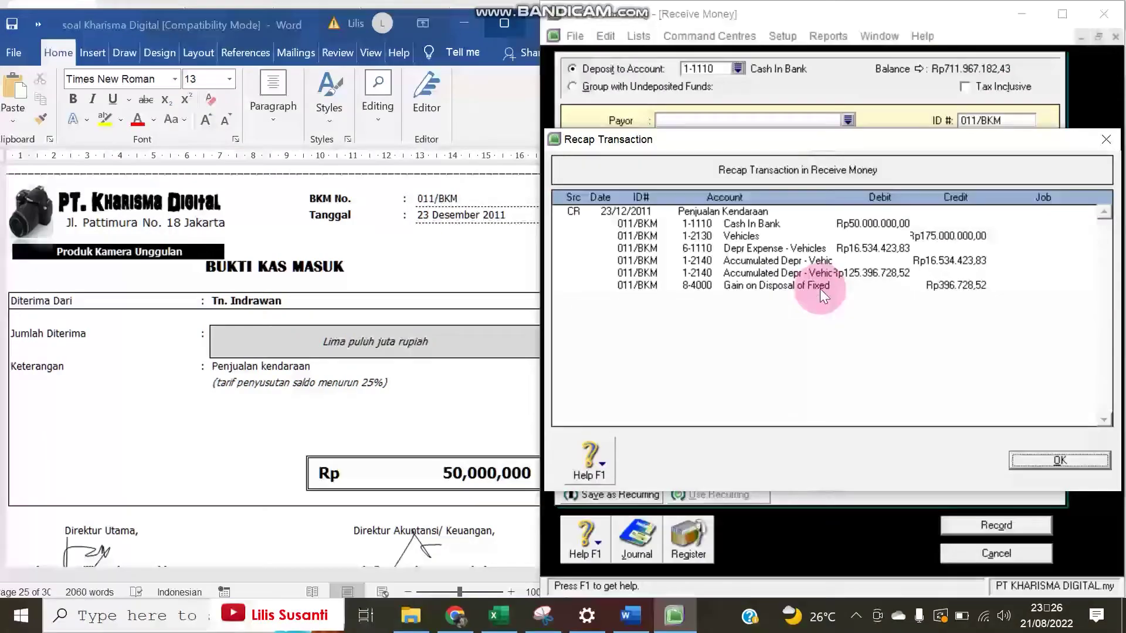
pyautogui.click(1023, 460)
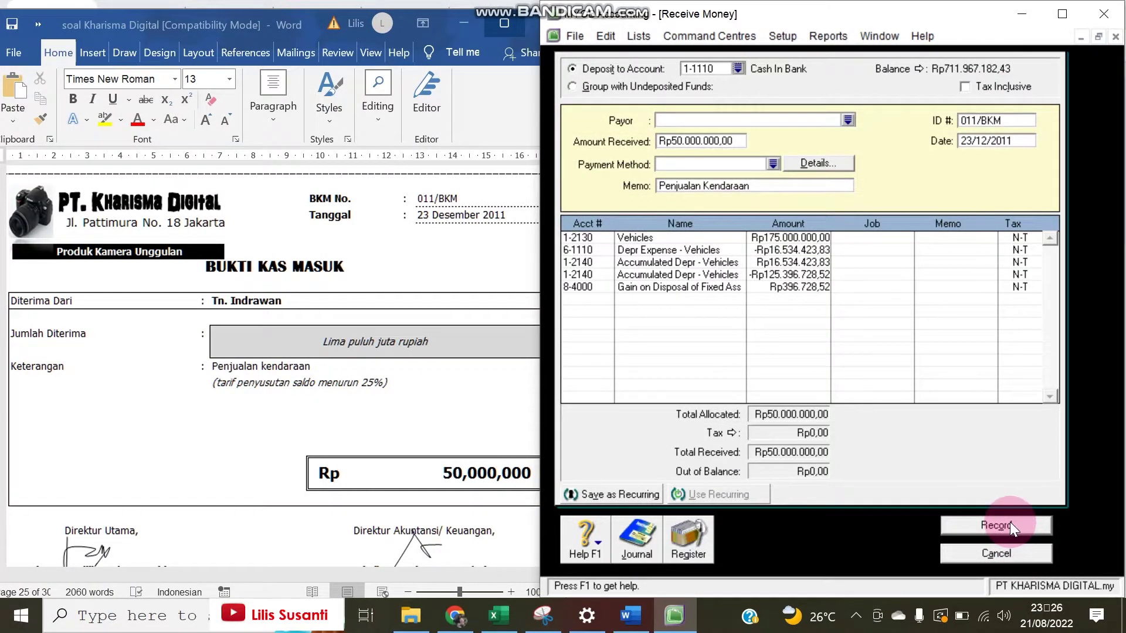
pyautogui.click(1010, 522)
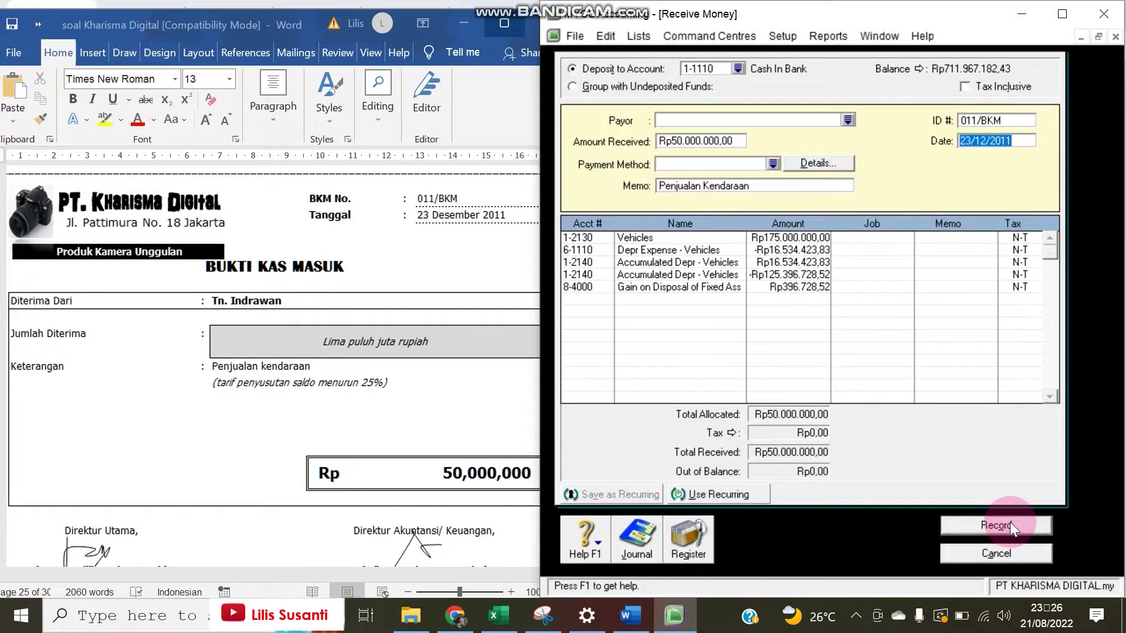
pyautogui.click(1010, 549)
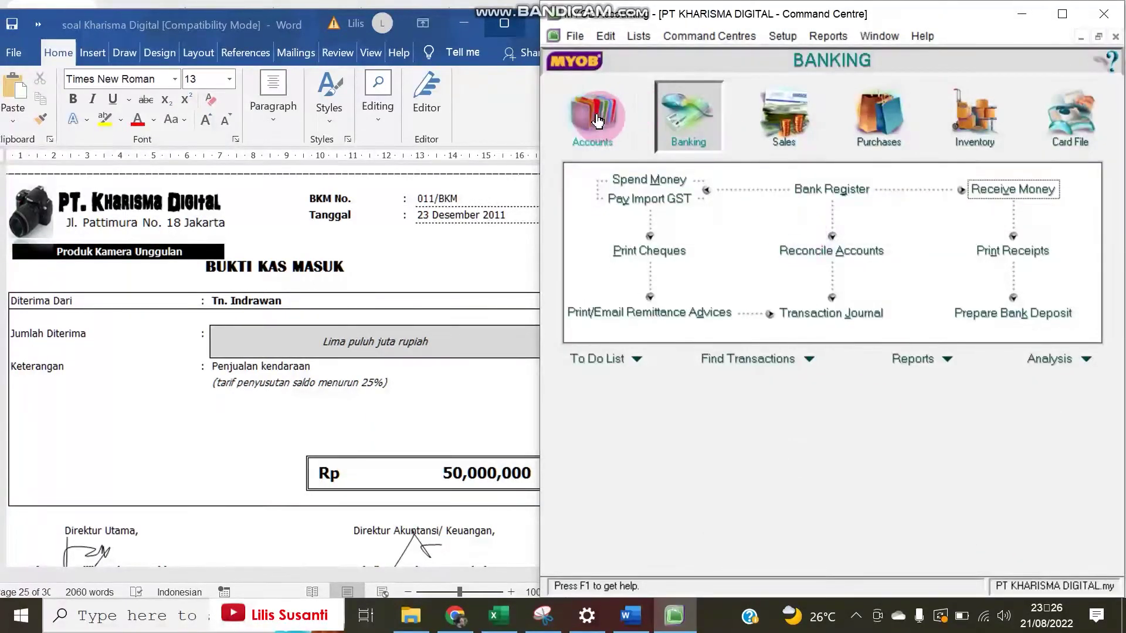
# Check the balances of 1-2130 Vehicles and 1-2140 Accumulated Depr - Vehicles in the Accounts List.
pyautogui.click(593, 114)
pyautogui.click(822, 189)
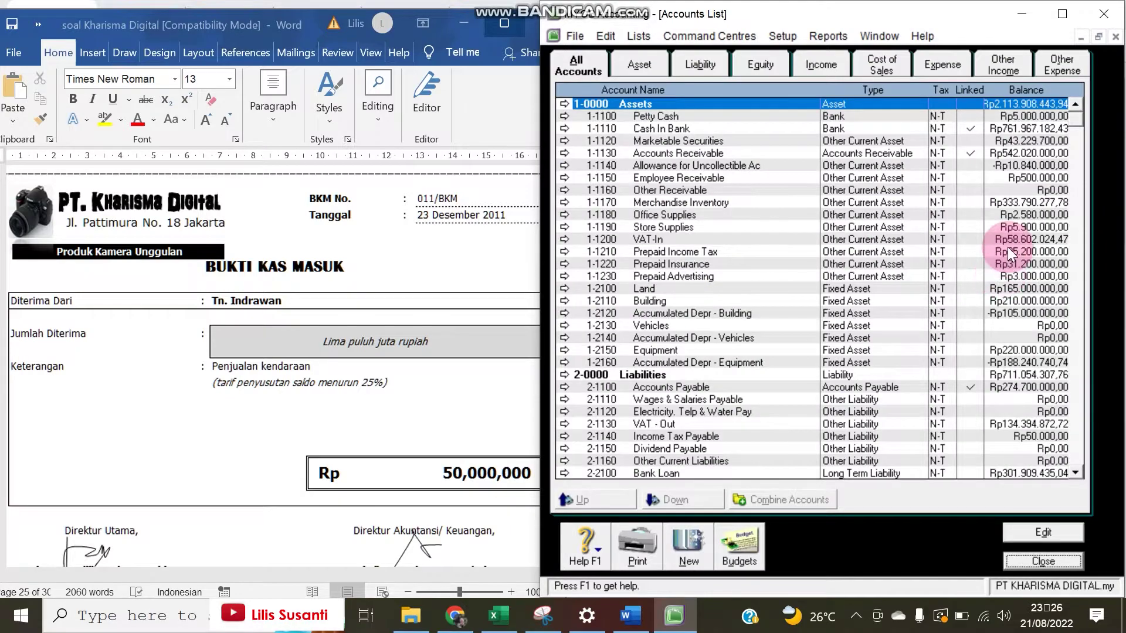
pyautogui.click(667, 327)
pyautogui.click(1051, 339)
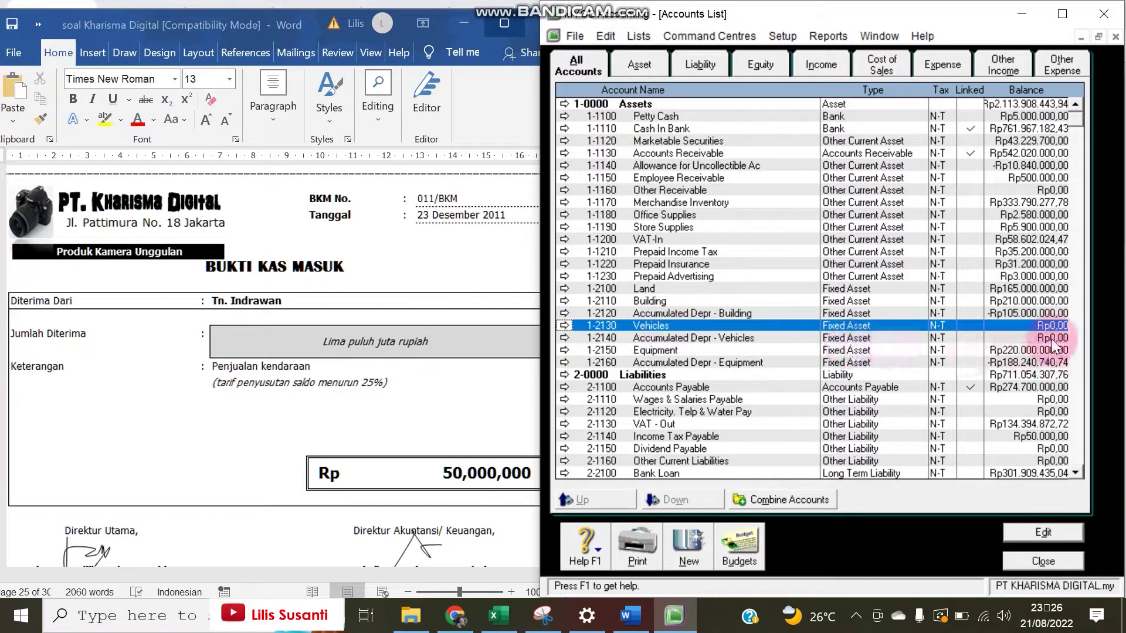
pyautogui.click(1050, 318)
pyautogui.click(1050, 329)
pyautogui.click(1050, 333)
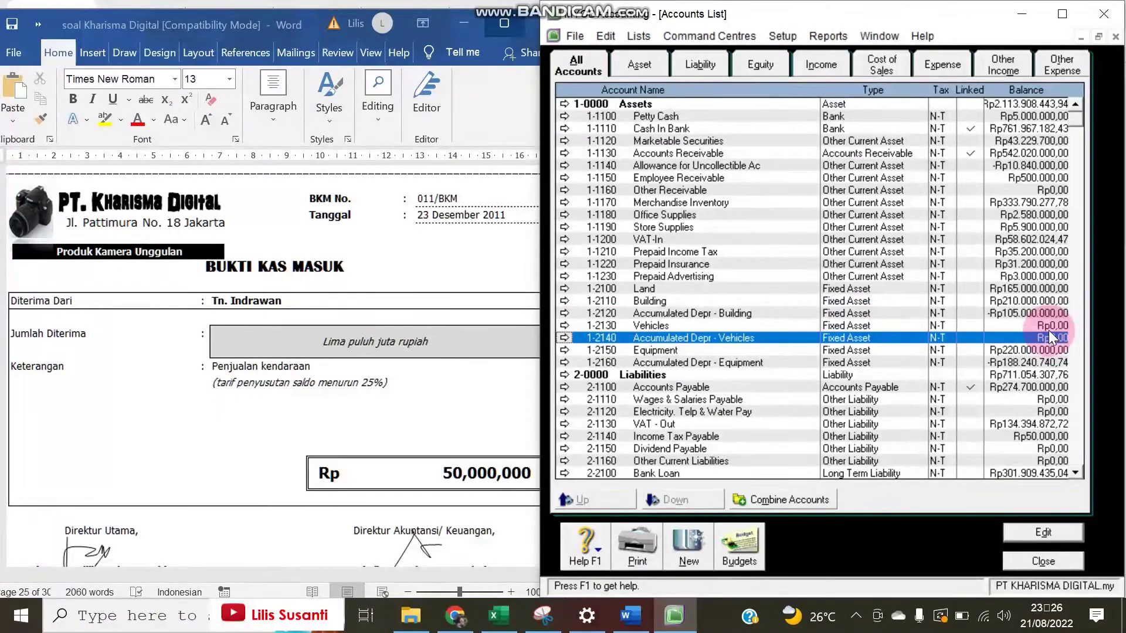
# Switch to the Word document and read the following voucher, memorial 003/BM on the 2011 dividend.
pyautogui.click(488, 352)
pyautogui.scroll(-6, 488, 352)
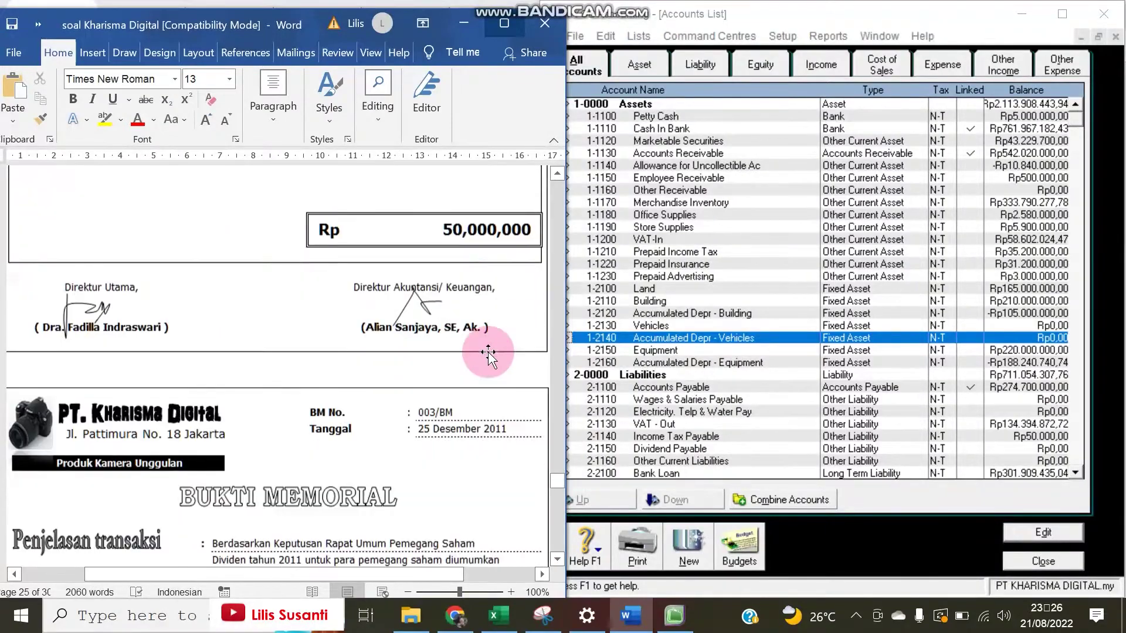
pyautogui.scroll(-3, 488, 352)
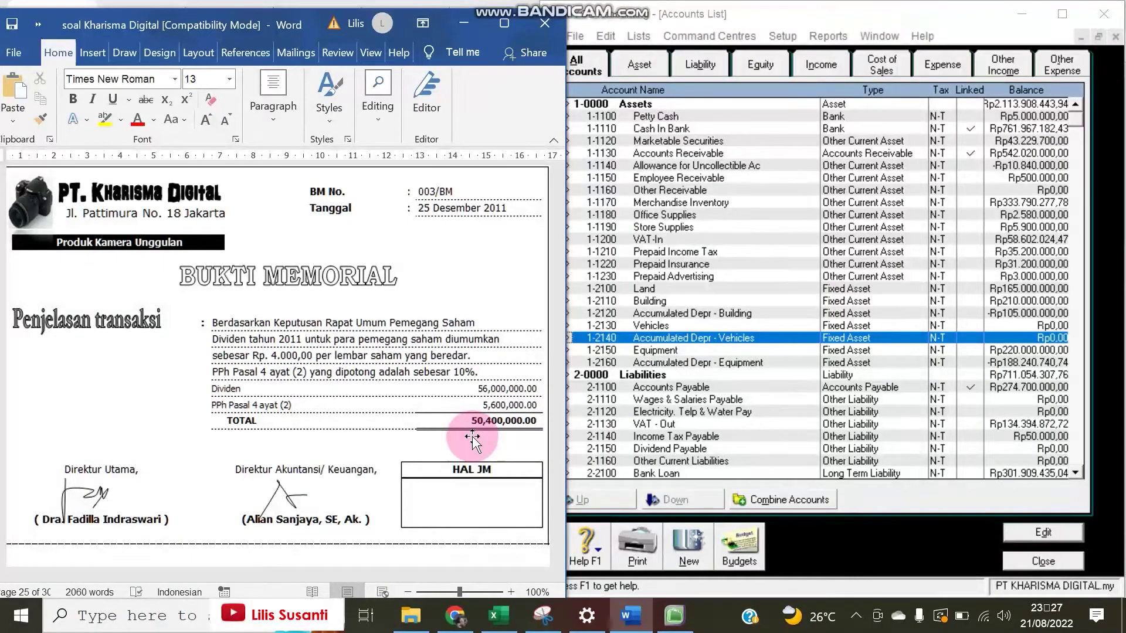
# Leave the Accounts List and start a general journal entry dated 25/12/2011 with the memo "Deviden tahun 2011".
pyautogui.click(1047, 562)
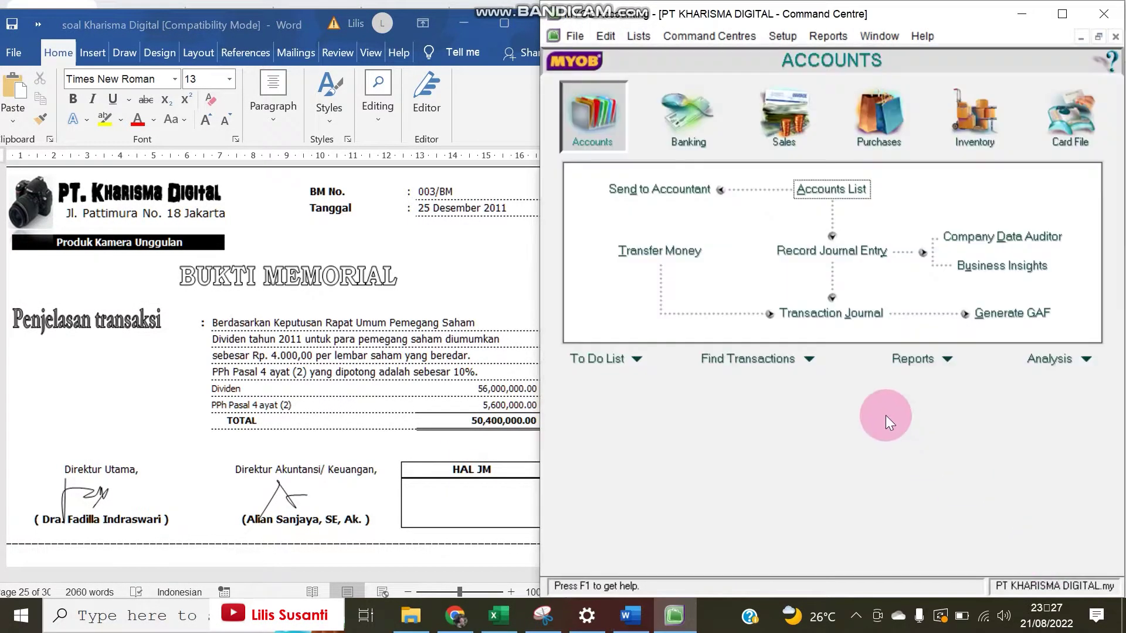
pyautogui.click(812, 258)
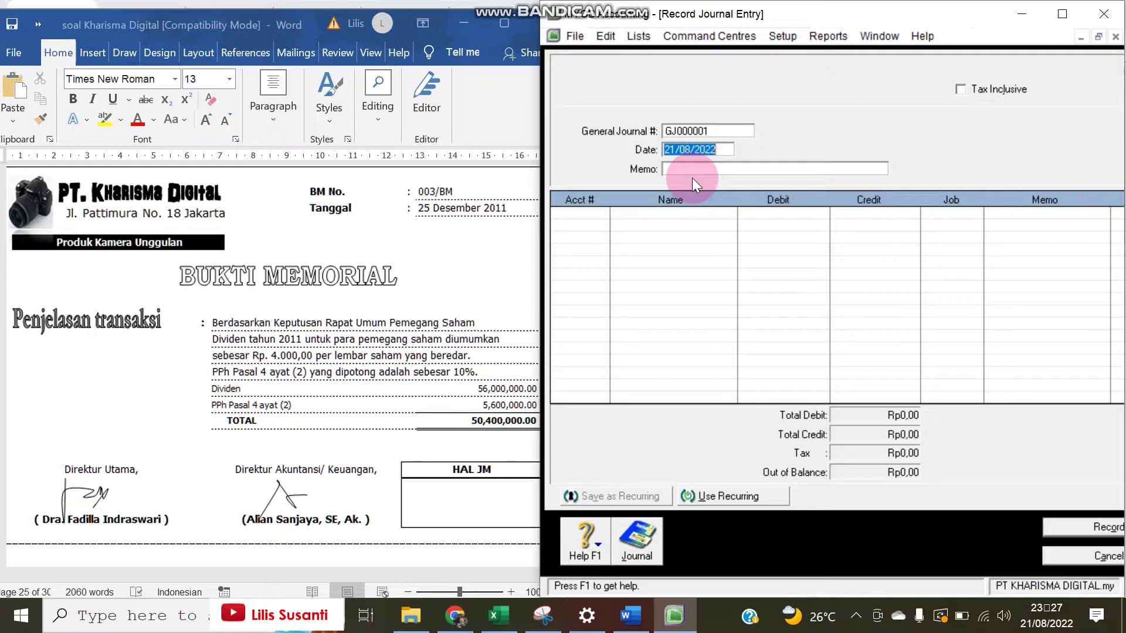
pyautogui.write('25')
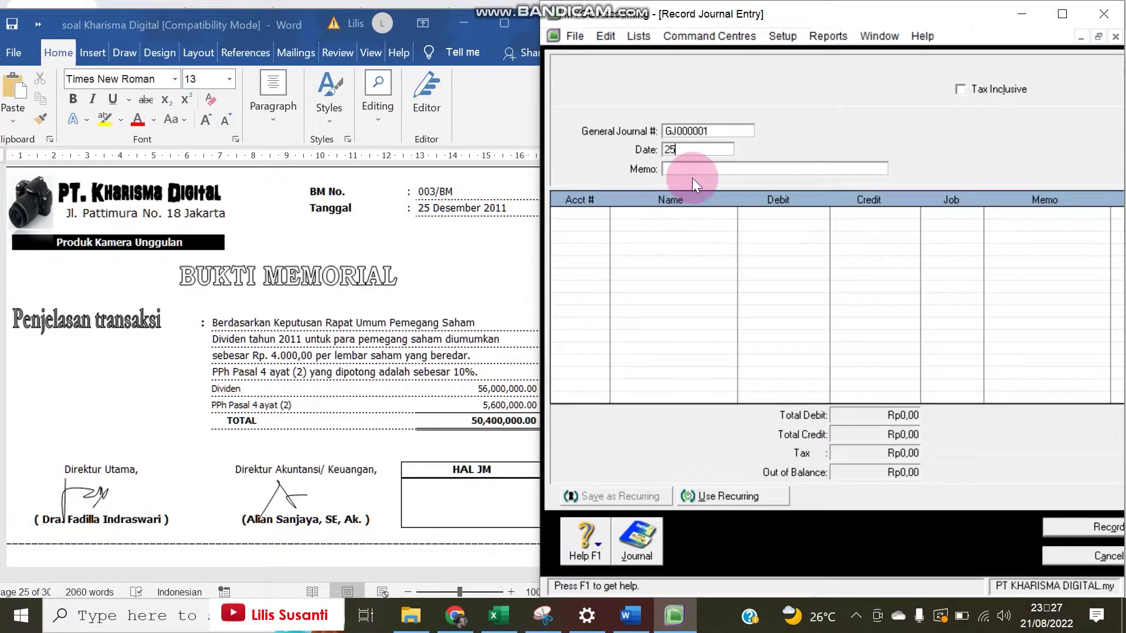
pyautogui.write('/12/2011')
pyautogui.press('Tab')
pyautogui.write('Deviden tahun 2011')
pyautogui.press('Tab')
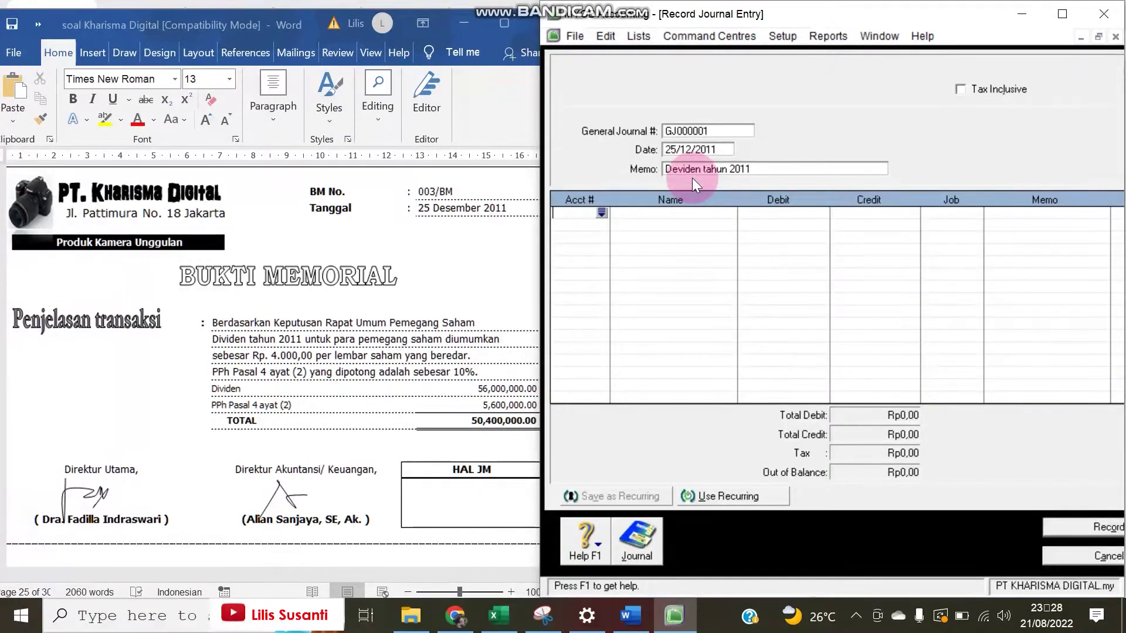
# Add a first journal line debiting account 3-3000 Dividend with Rp56.000.000.
pyautogui.press('Tab')
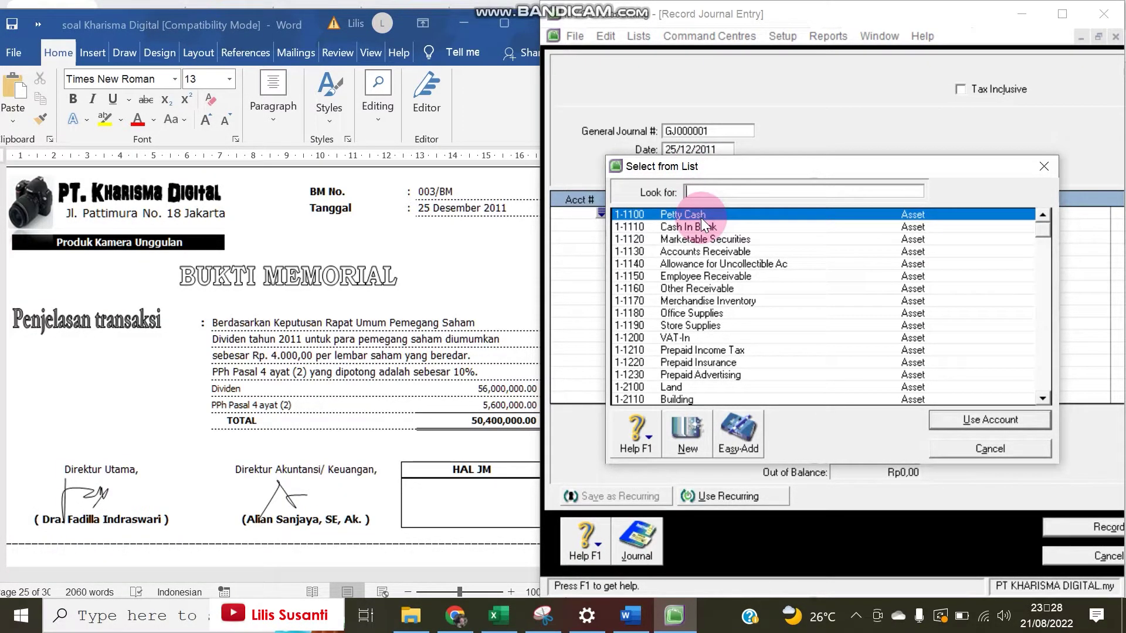
pyautogui.write('3-3000')
pyautogui.click(694, 261)
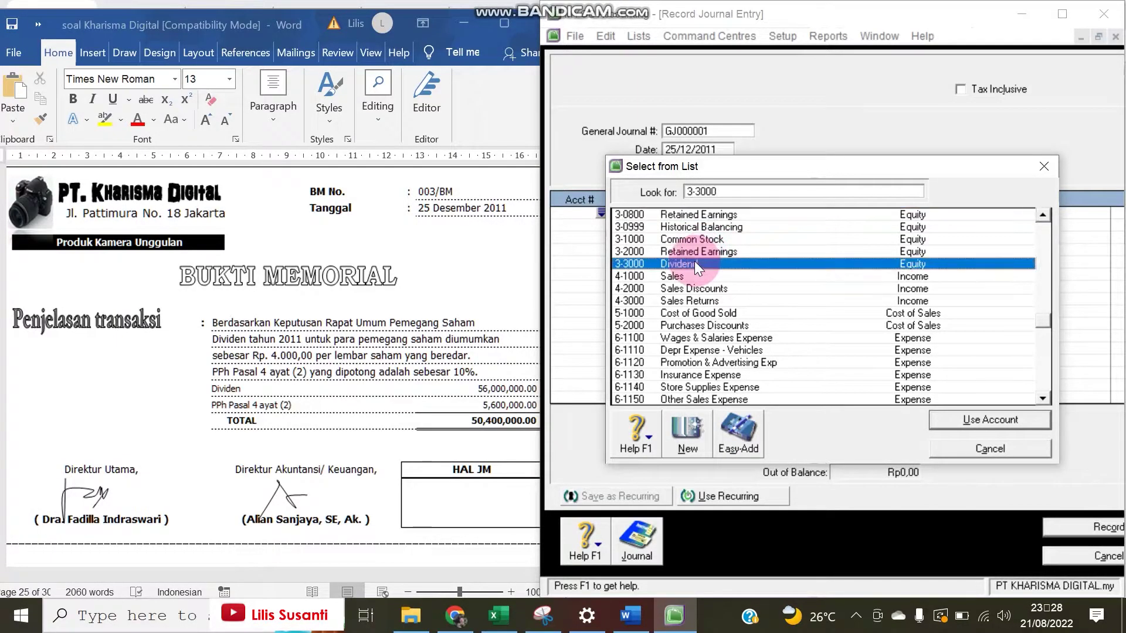
pyautogui.doubleClick(694, 261)
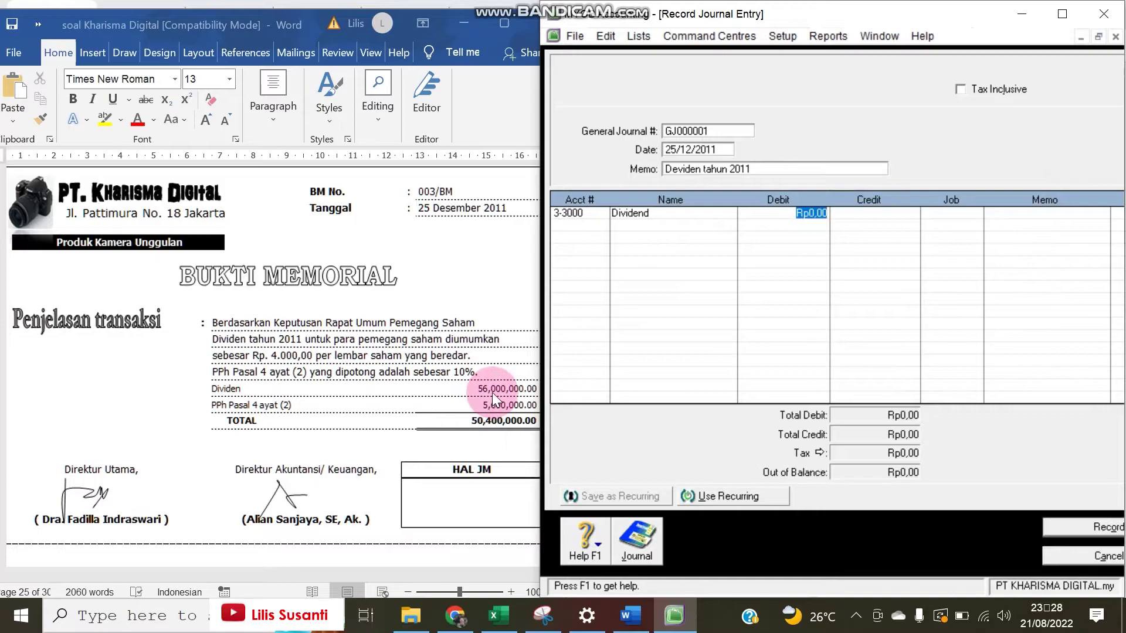
pyautogui.write('5')
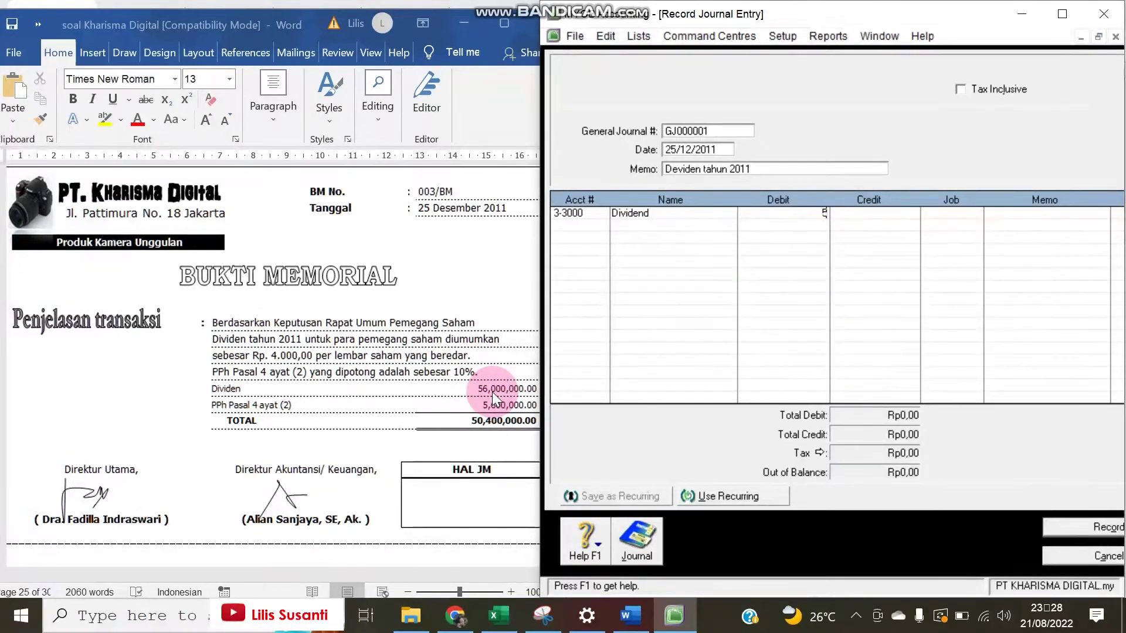
pyautogui.write('6.000.000')
pyautogui.press('Tab')
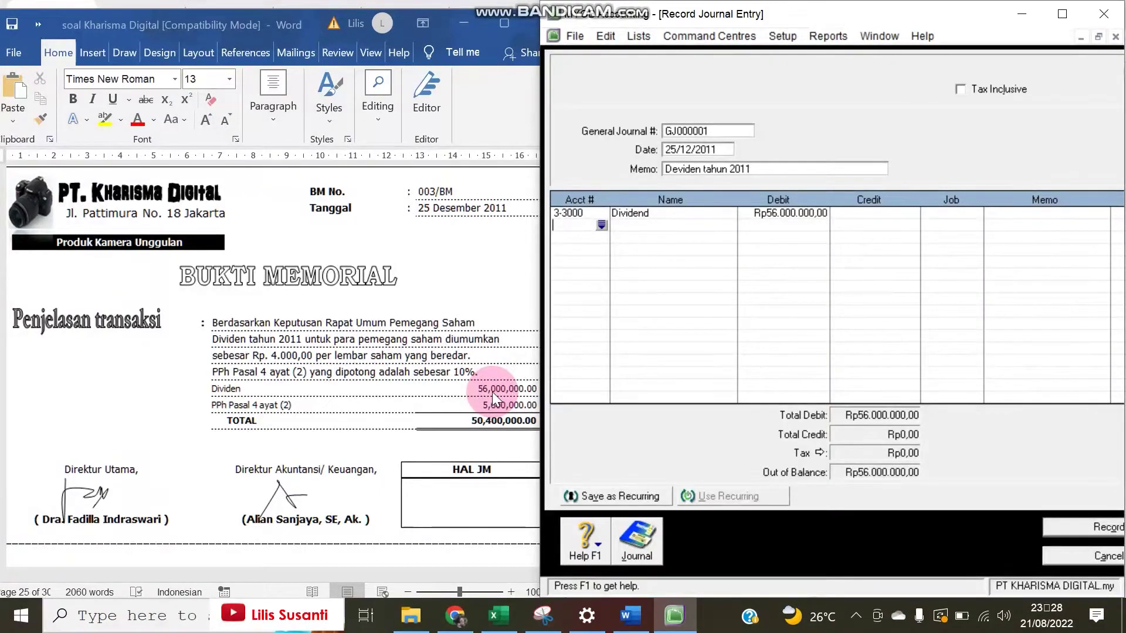
# Add a second journal line crediting account 2-1140 Income Tax Payable with Rp5.600.000.
pyautogui.press('Return')
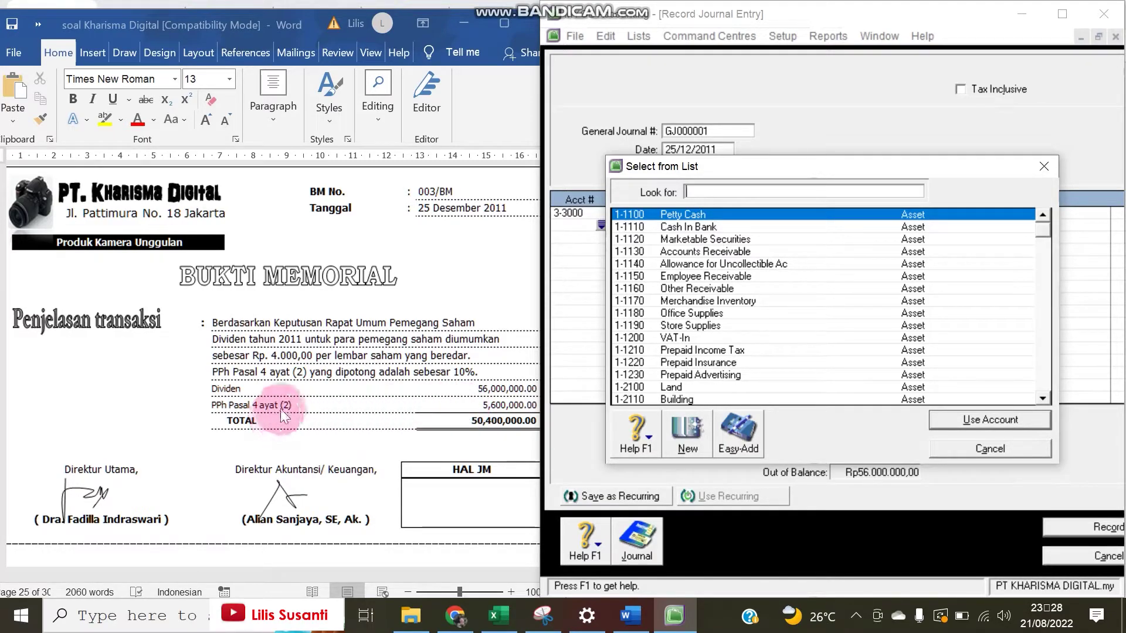
pyautogui.write('2')
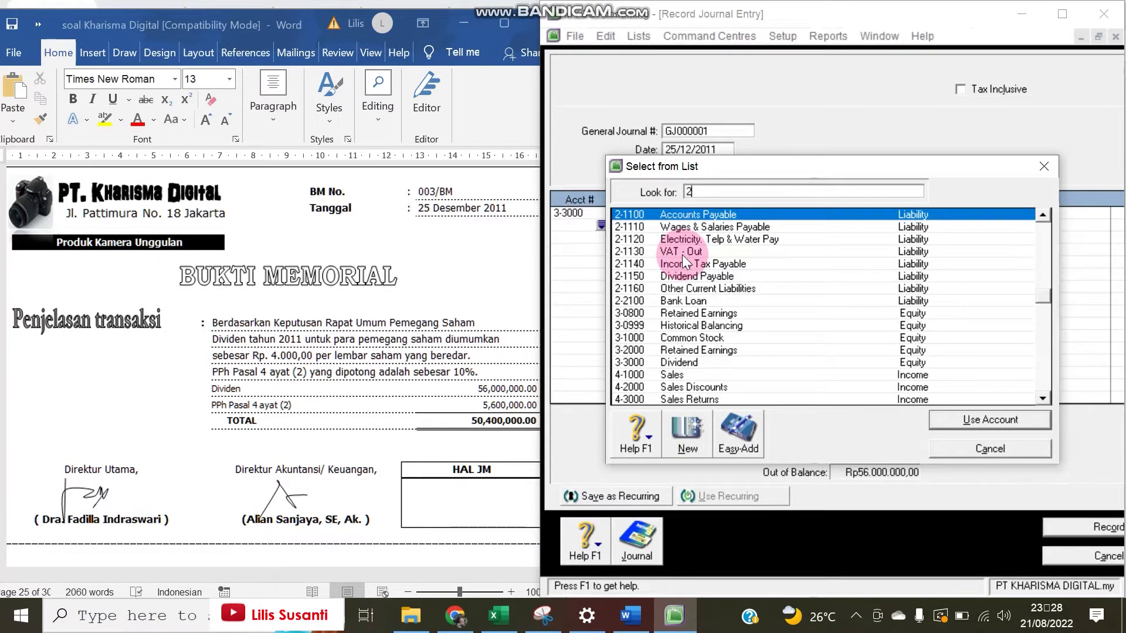
pyautogui.click(701, 266)
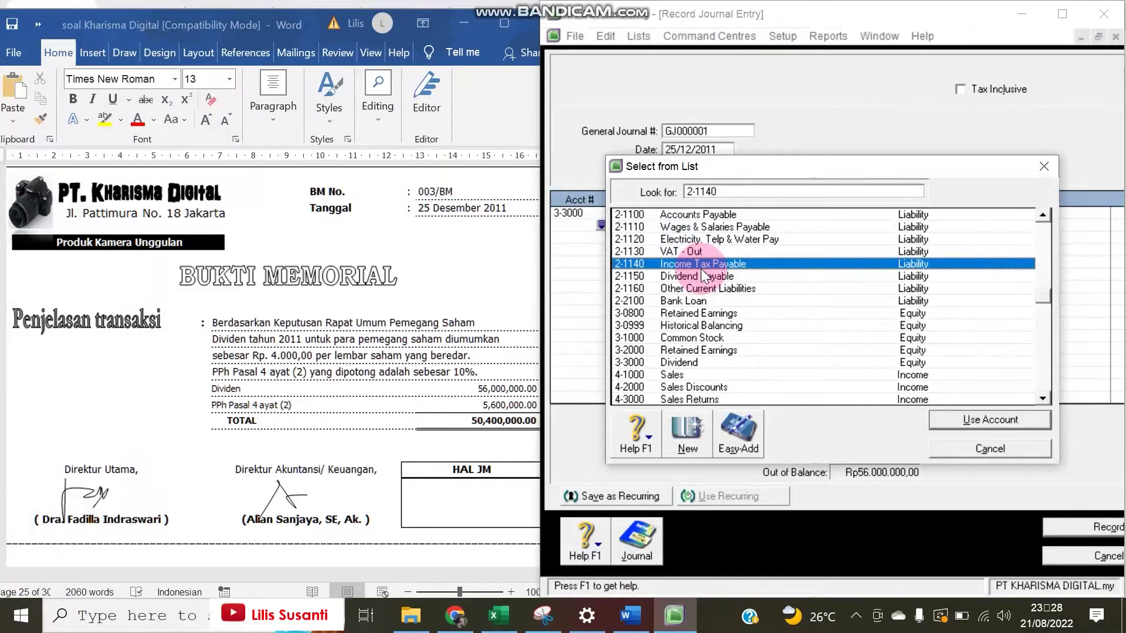
pyautogui.doubleClick(698, 263)
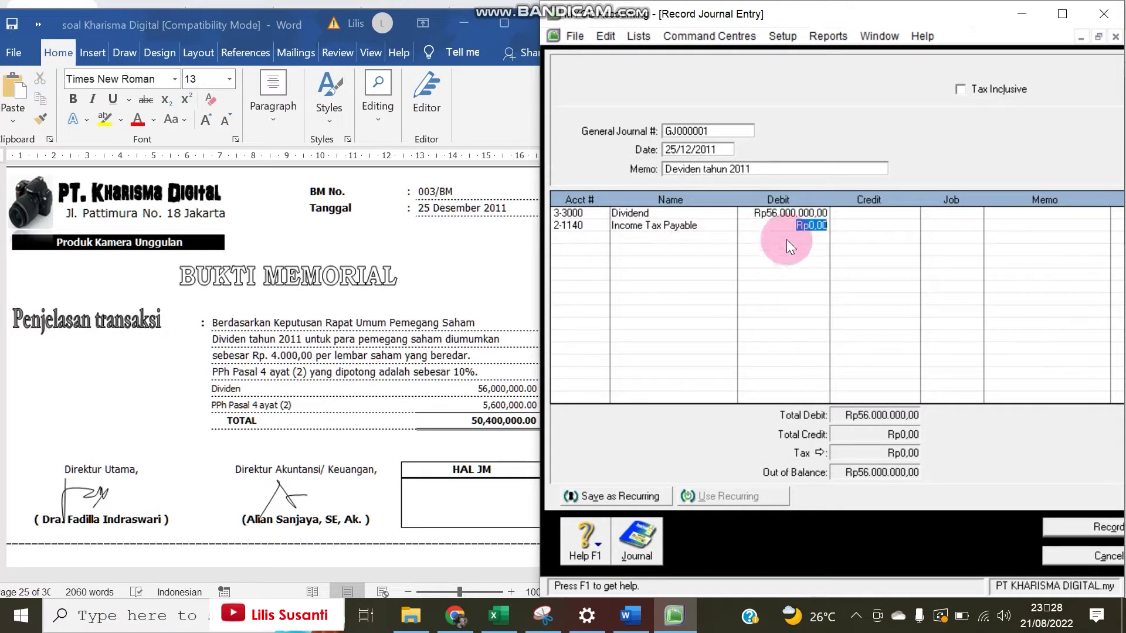
pyautogui.press('Tab')
pyautogui.write('5.600.0')
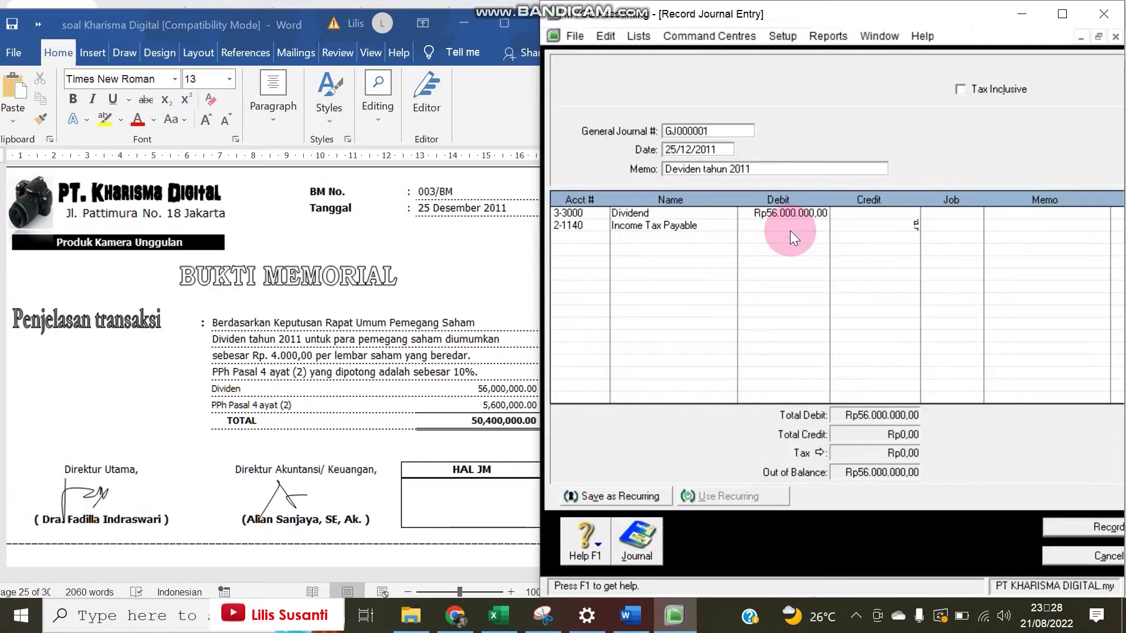
pyautogui.write('00')
pyautogui.press('Tab')
pyautogui.press('Tab')
pyautogui.press('Tab')
pyautogui.press('Tab')
# Add a third journal line crediting 2-1150 Dividend Payable with Rp50.400.000 and record the journal entry.
pyautogui.press('Tab')
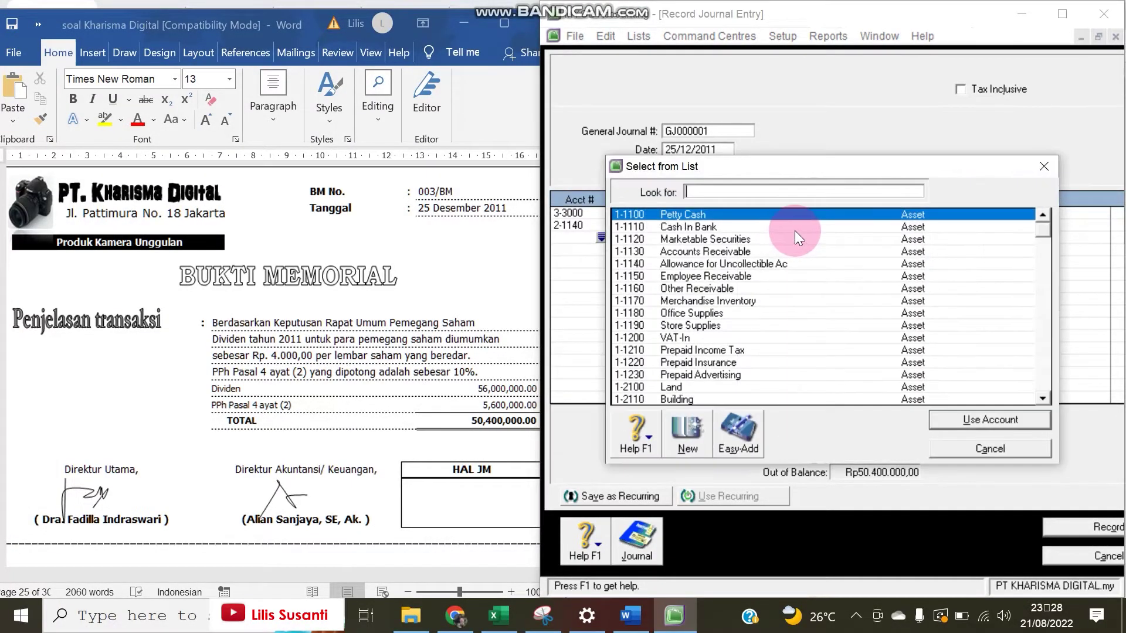
pyautogui.scroll(-1, 804, 298)
pyautogui.scroll(-3, 804, 298)
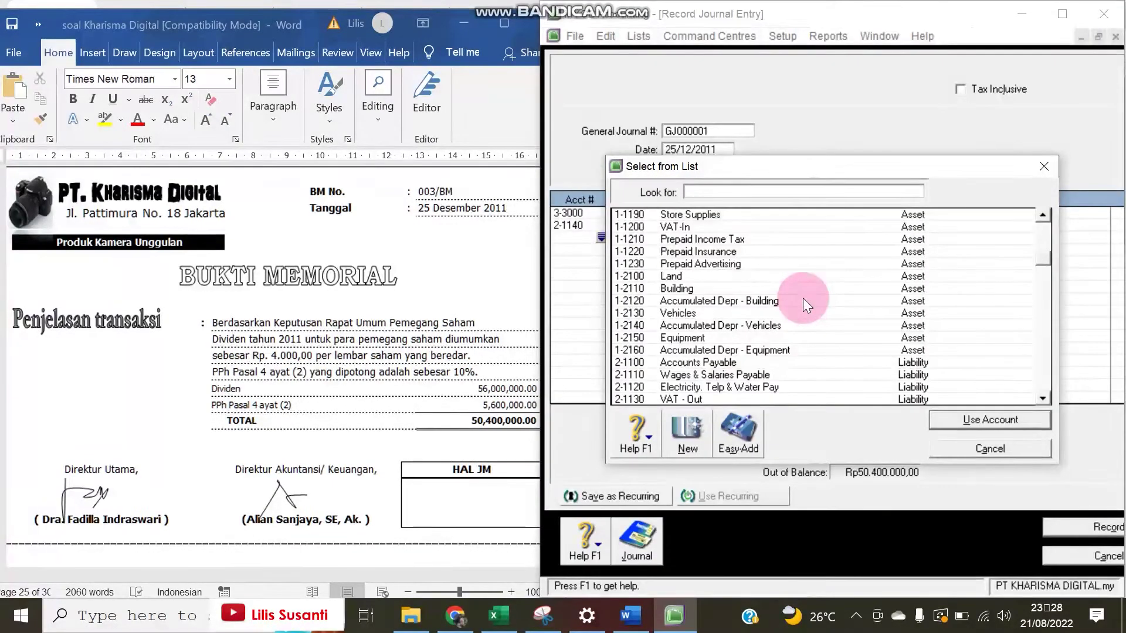
pyautogui.scroll(-1, 804, 298)
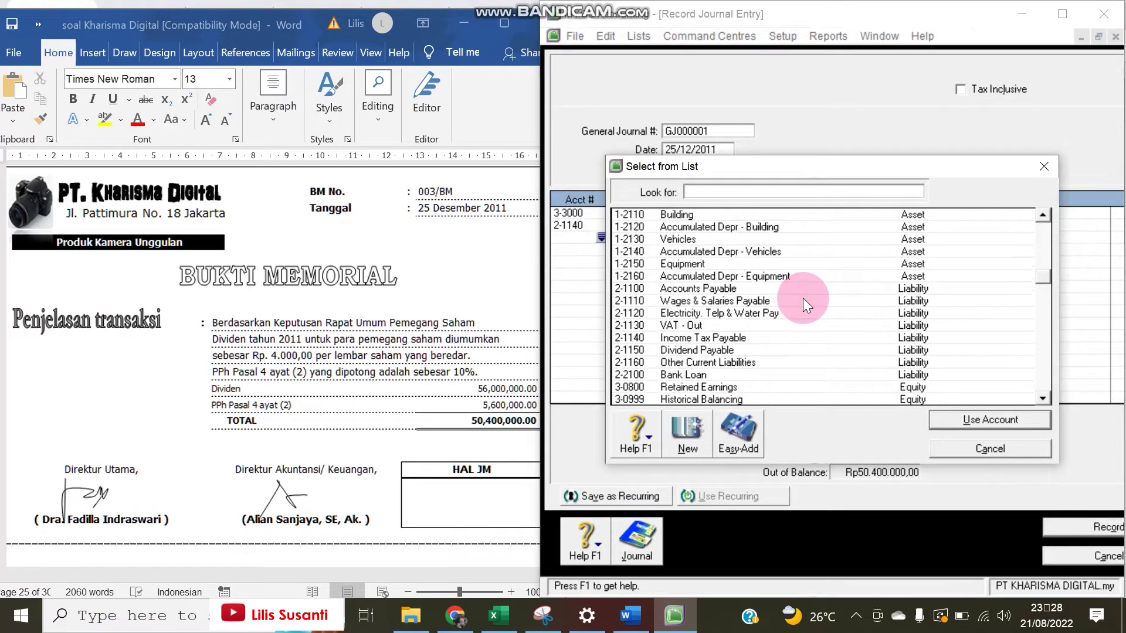
pyautogui.doubleClick(707, 350)
pyautogui.press('Tab')
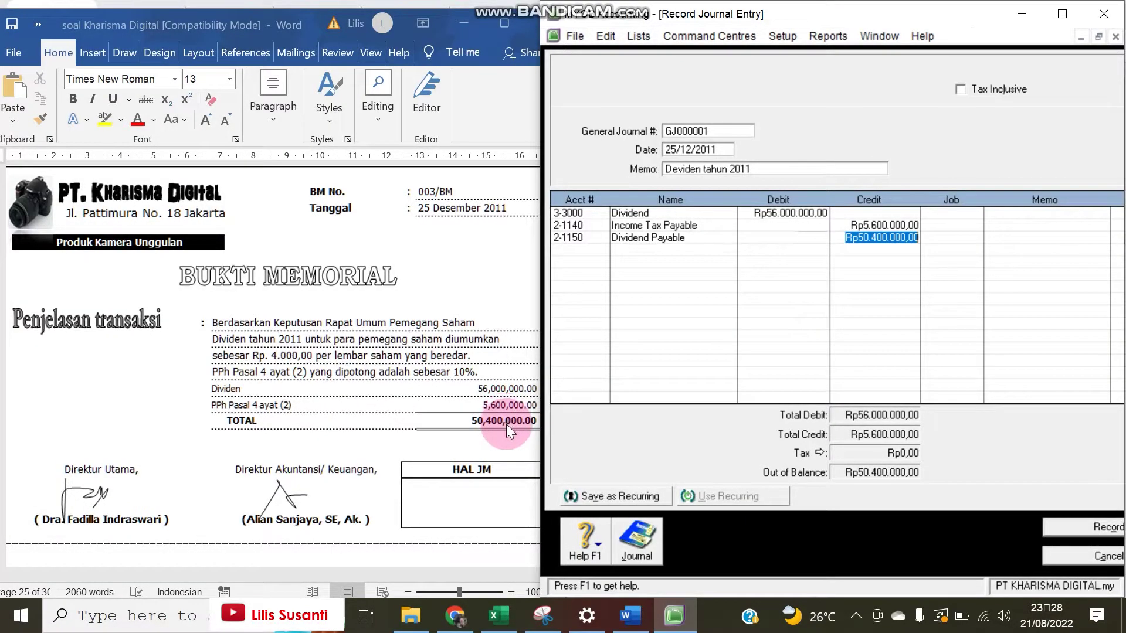
pyautogui.press('Tab')
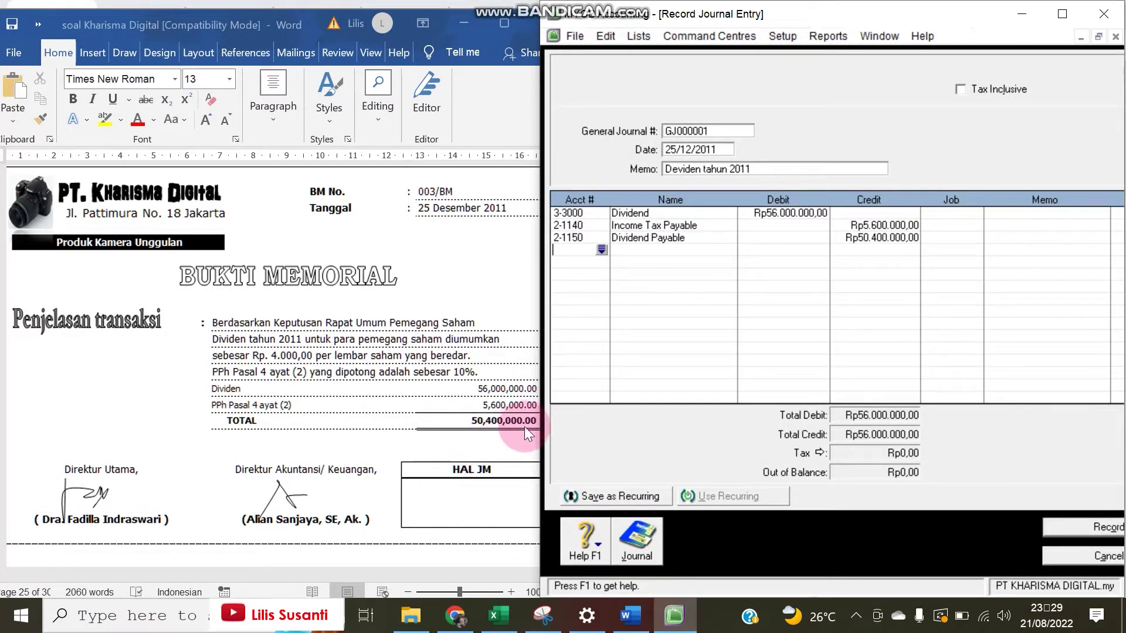
pyautogui.click(1061, 530)
# Switch to the Word document to read the next voucher, cash receipt 012/BKM, and leave the MYOB journal entry form.
pyautogui.click(456, 417)
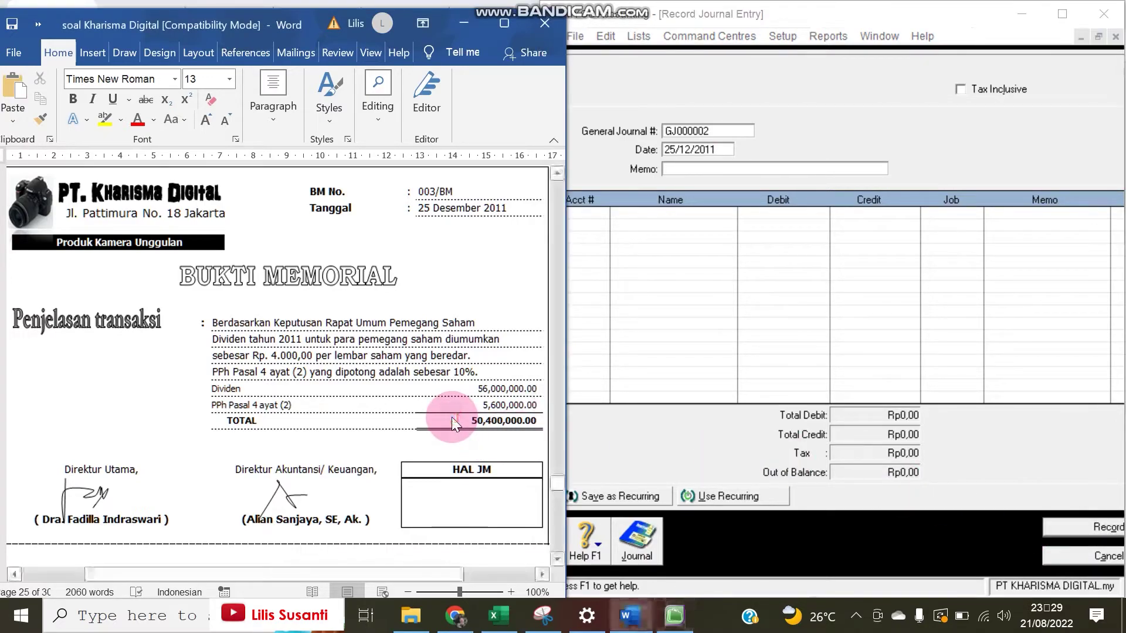
pyautogui.scroll(-5, 452, 417)
pyautogui.scroll(-5, 452, 418)
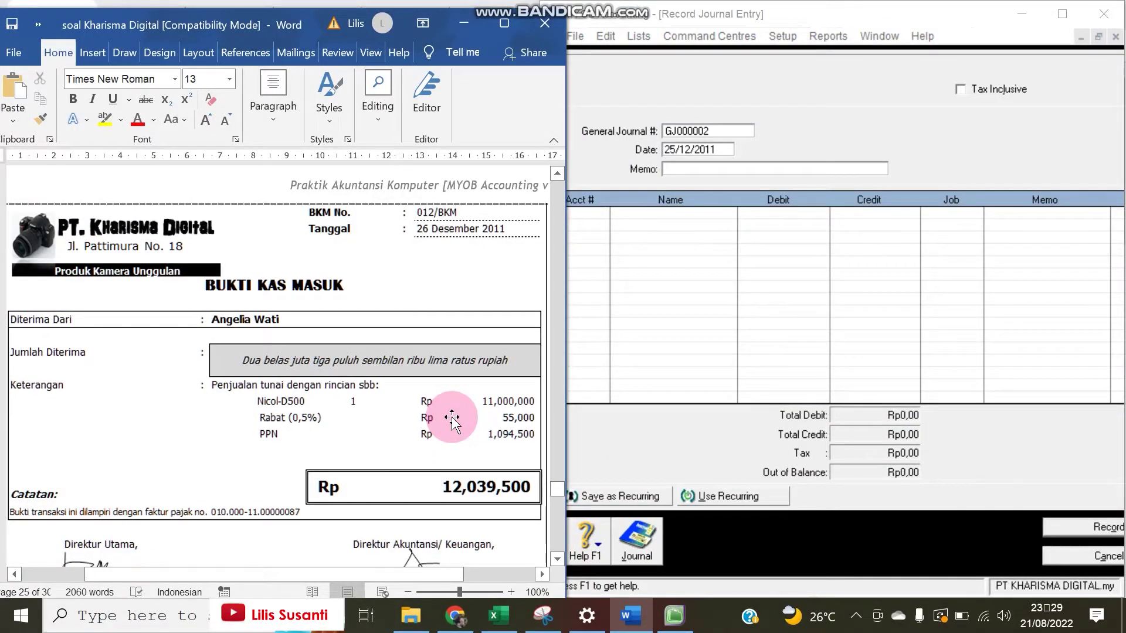
pyautogui.click(1078, 559)
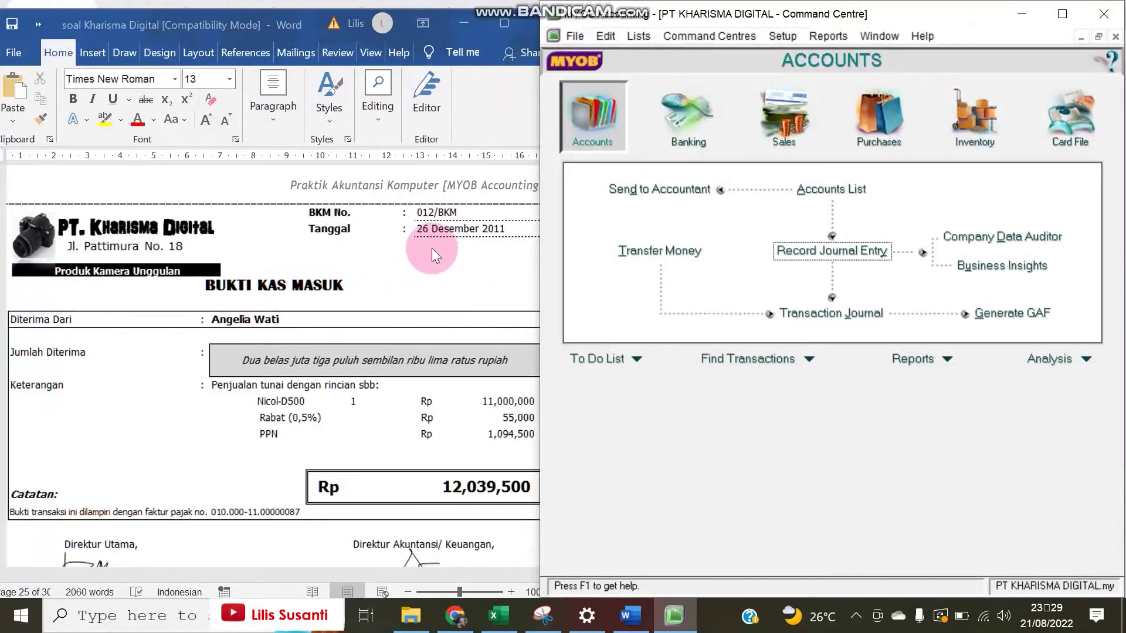
pyautogui.scroll(-1, 432, 232)
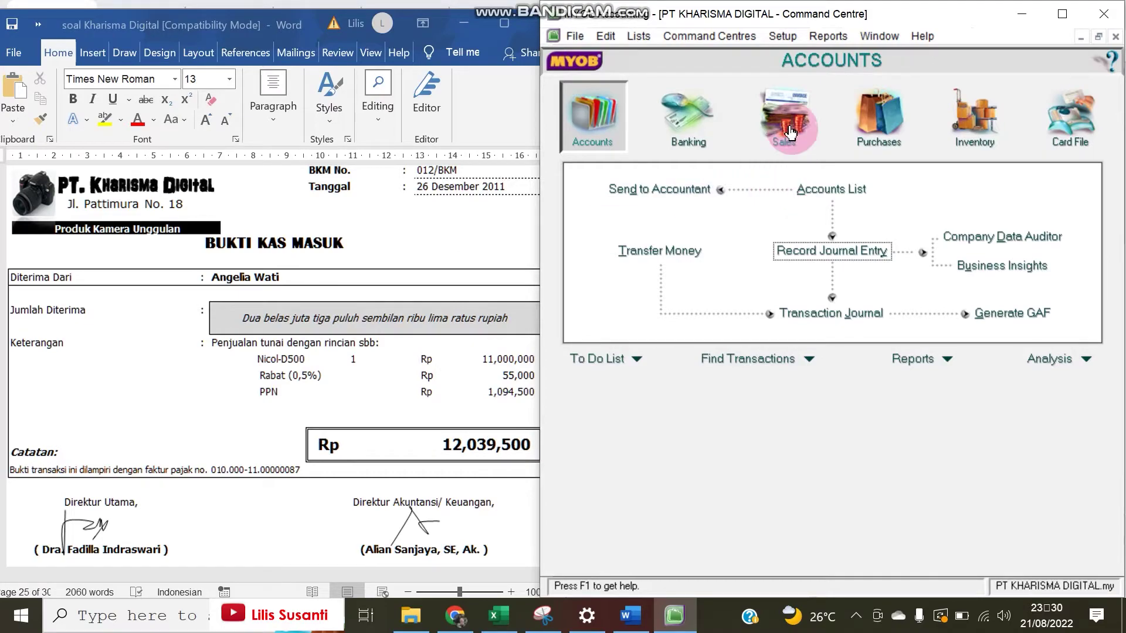
# Start a new sales invoice and quickly add the payer named on the voucher as its customer.
pyautogui.click(774, 144)
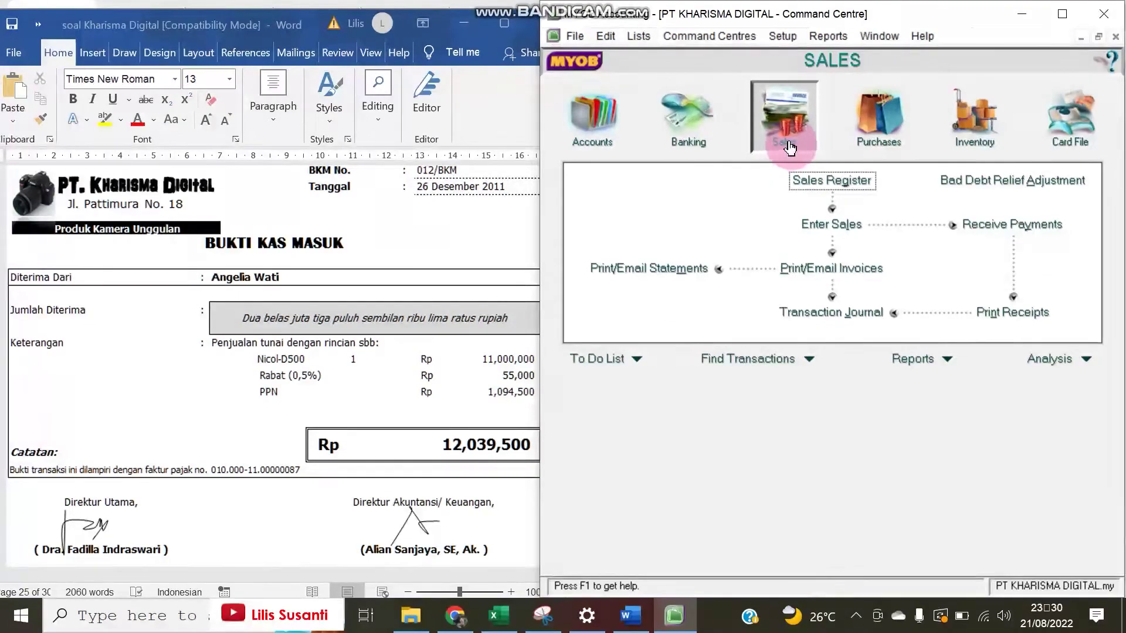
pyautogui.click(840, 219)
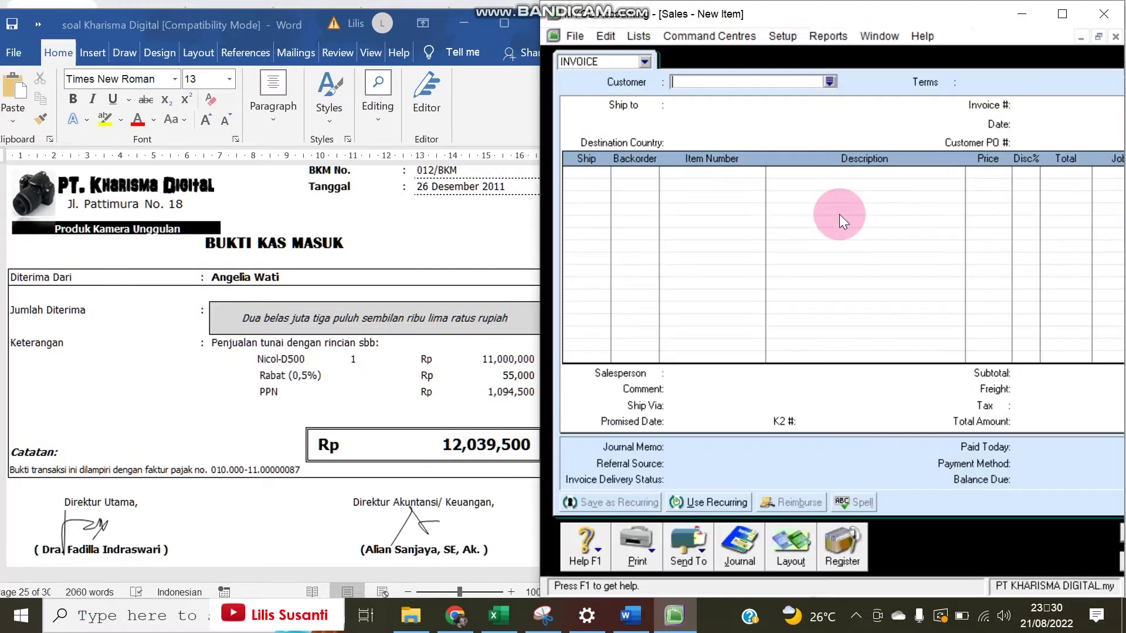
pyautogui.click(830, 81)
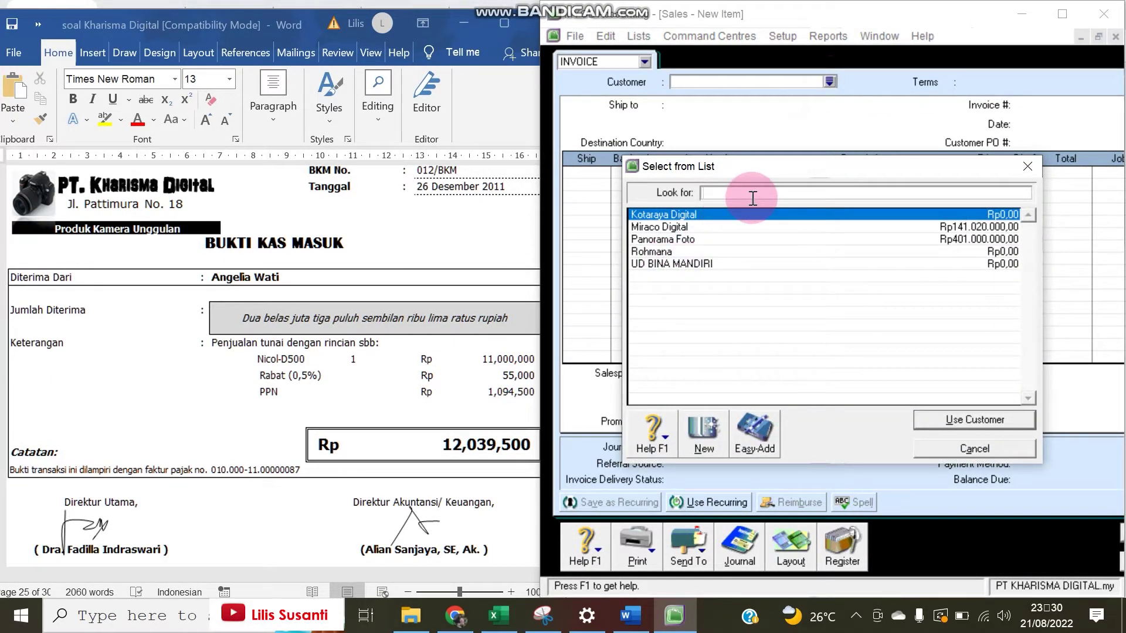
pyautogui.write('Angelia Wati')
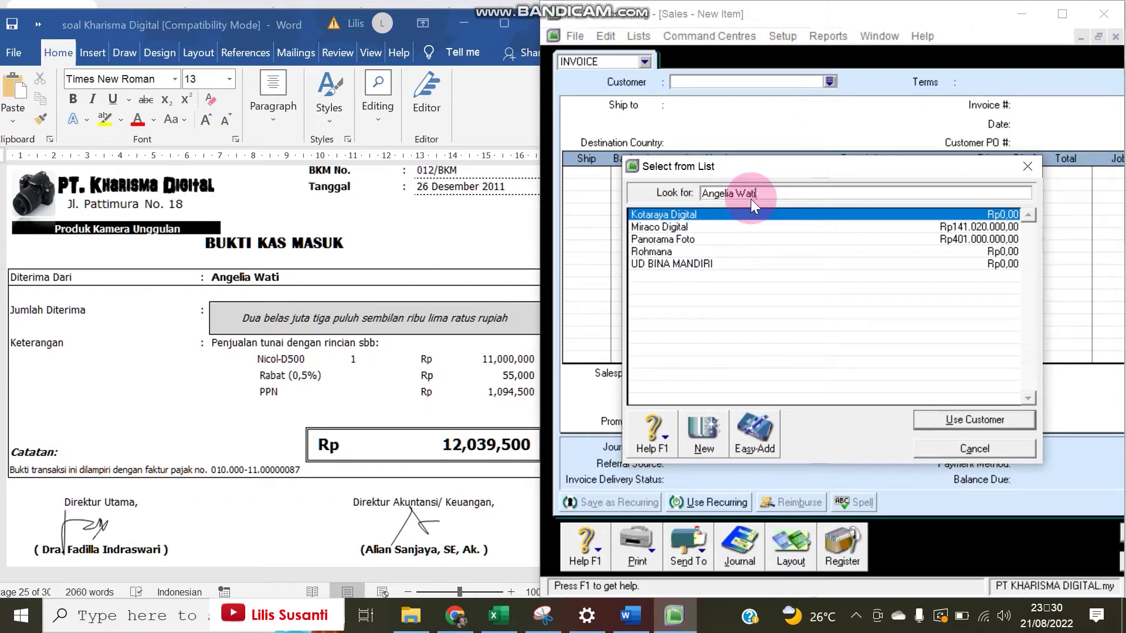
pyautogui.click(743, 432)
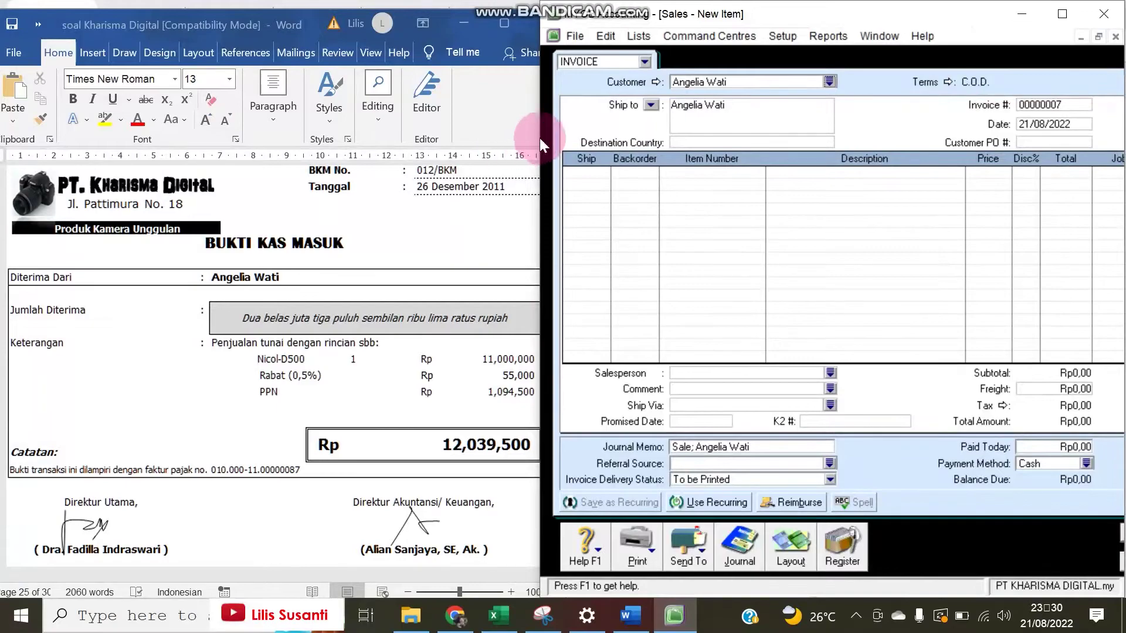
# Set the sales invoice date to 26/12/2011.
pyautogui.moveTo(541, 140); pyautogui.dragTo(499, 134)
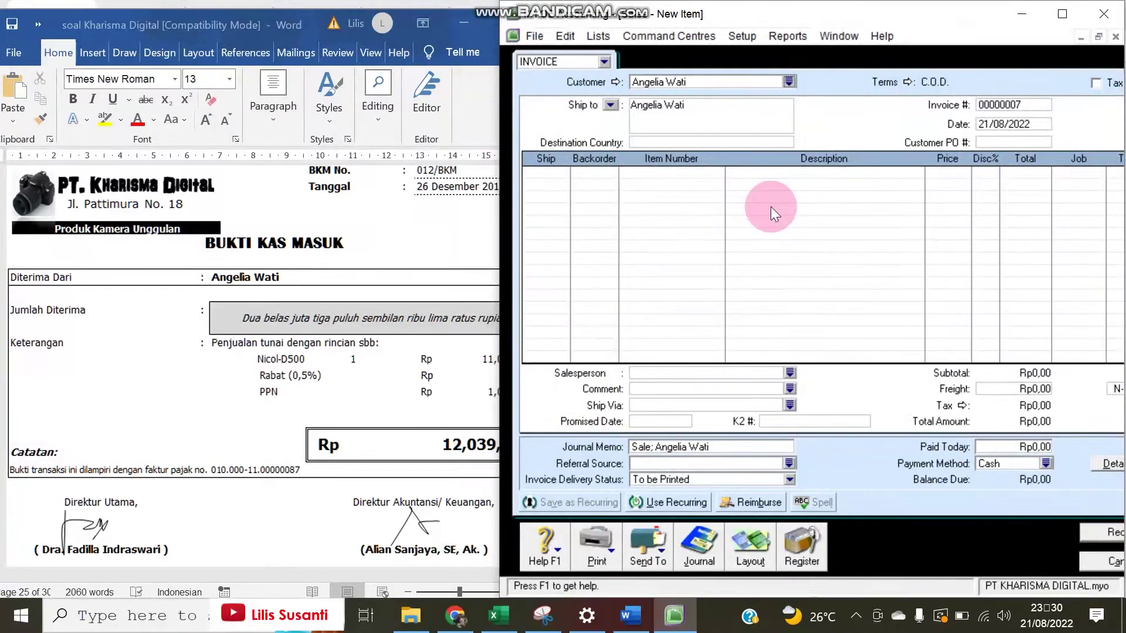
pyautogui.click(1005, 124)
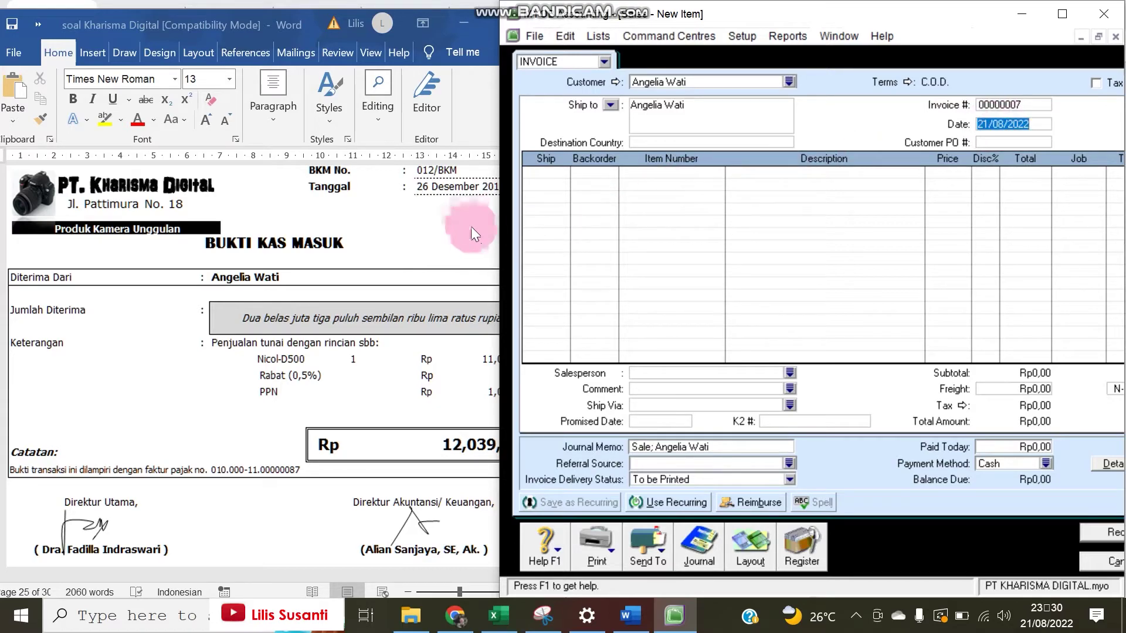
pyautogui.write('26/12/2011')
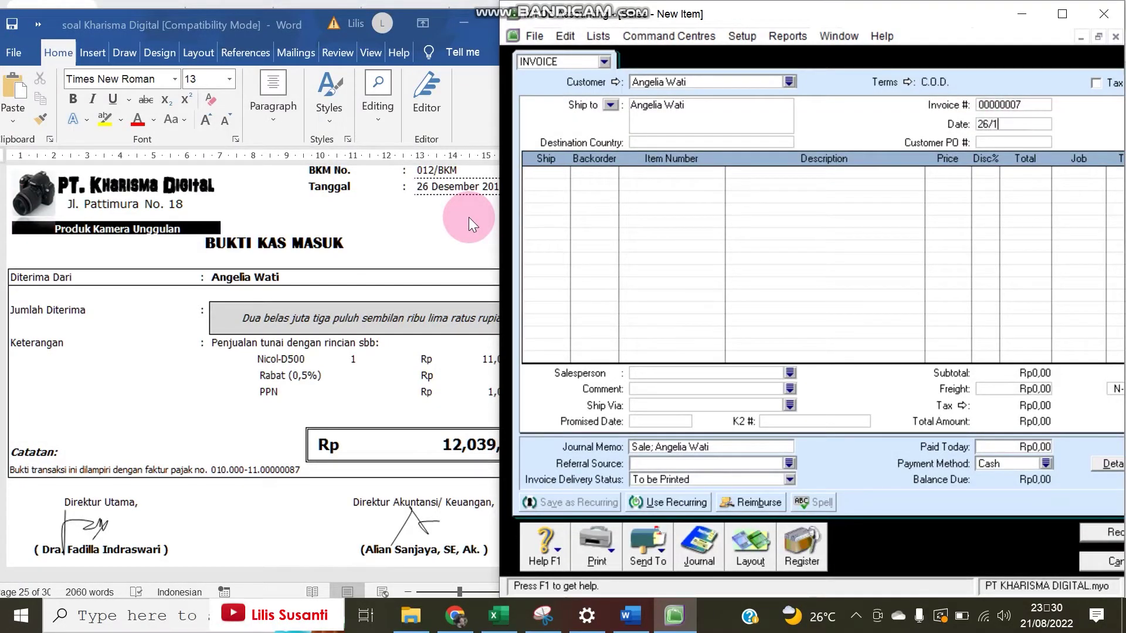
pyautogui.press('Tab')
# Enter an invoice line shipping 1 unit of item Nicol-D500.
pyautogui.press('Tab')
pyautogui.write('1')
pyautogui.press('Tab')
pyautogui.press('Tab')
pyautogui.press('Tab')
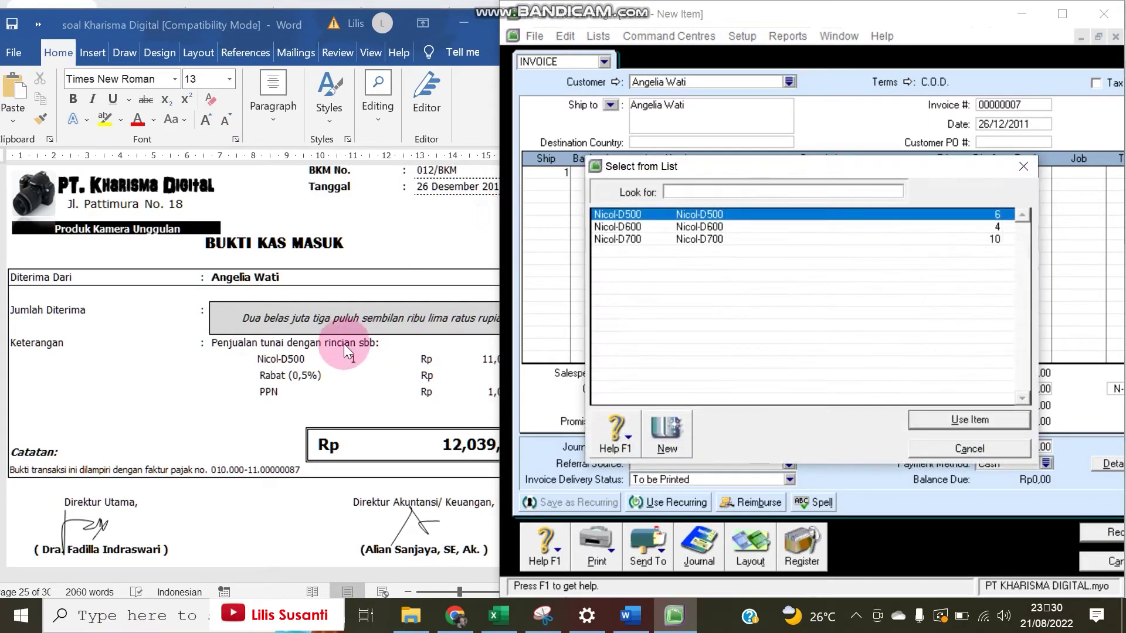
pyautogui.doubleClick(674, 215)
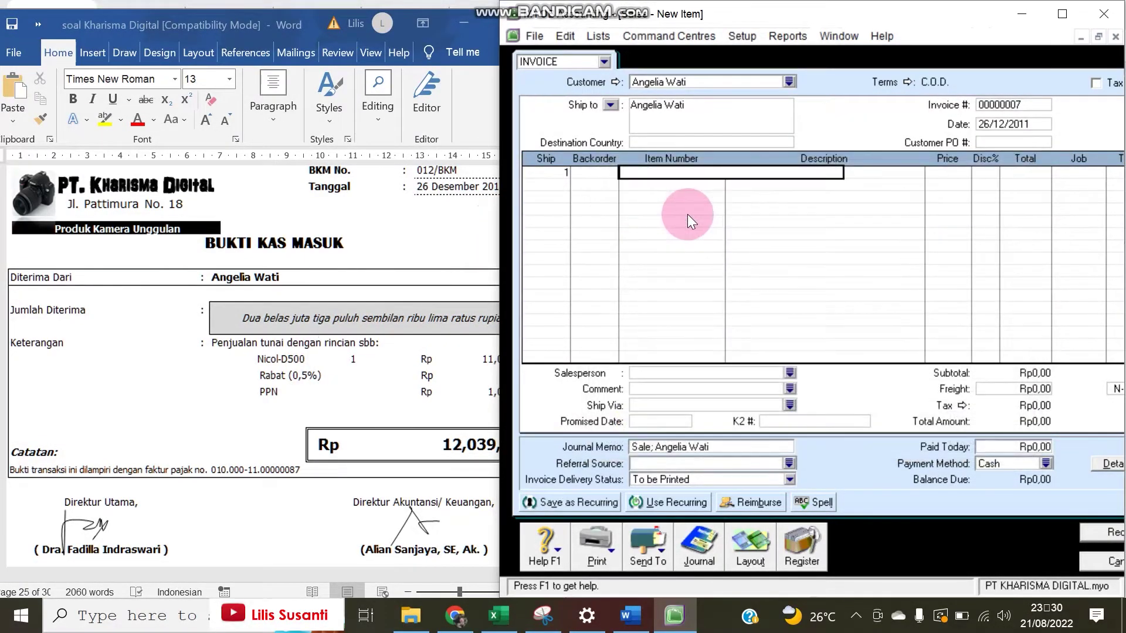
pyautogui.press('Tab')
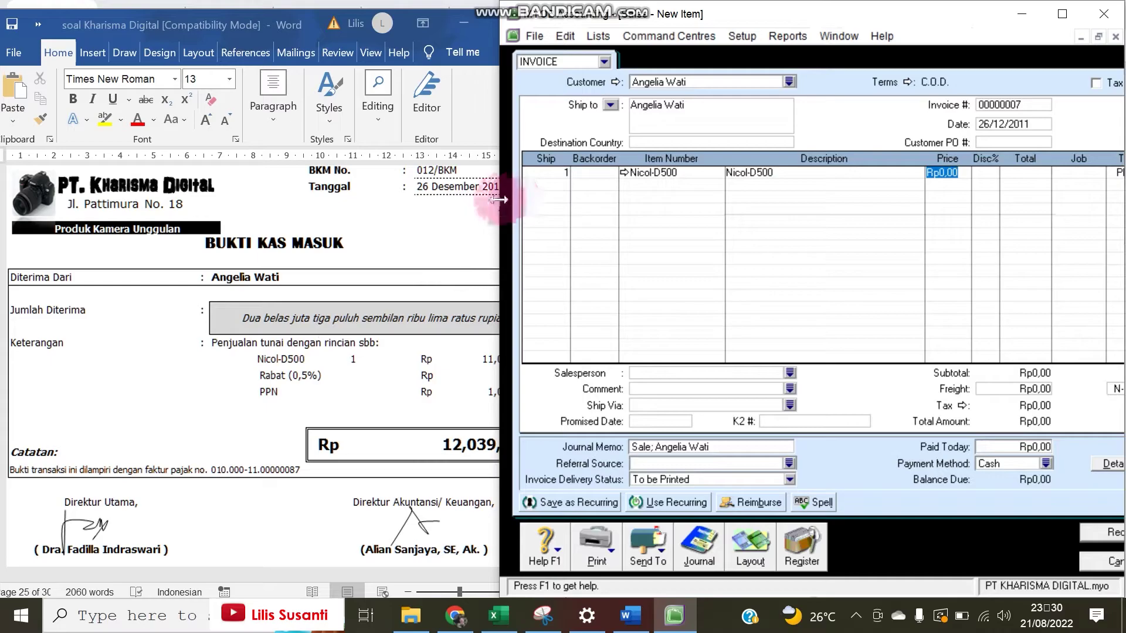
# Set the Nicol-D500 line's price to Rp11.000.000 with a 0,5% discount.
pyautogui.moveTo(536, 191); pyautogui.dragTo(528, 192)
pyautogui.write('11000000')
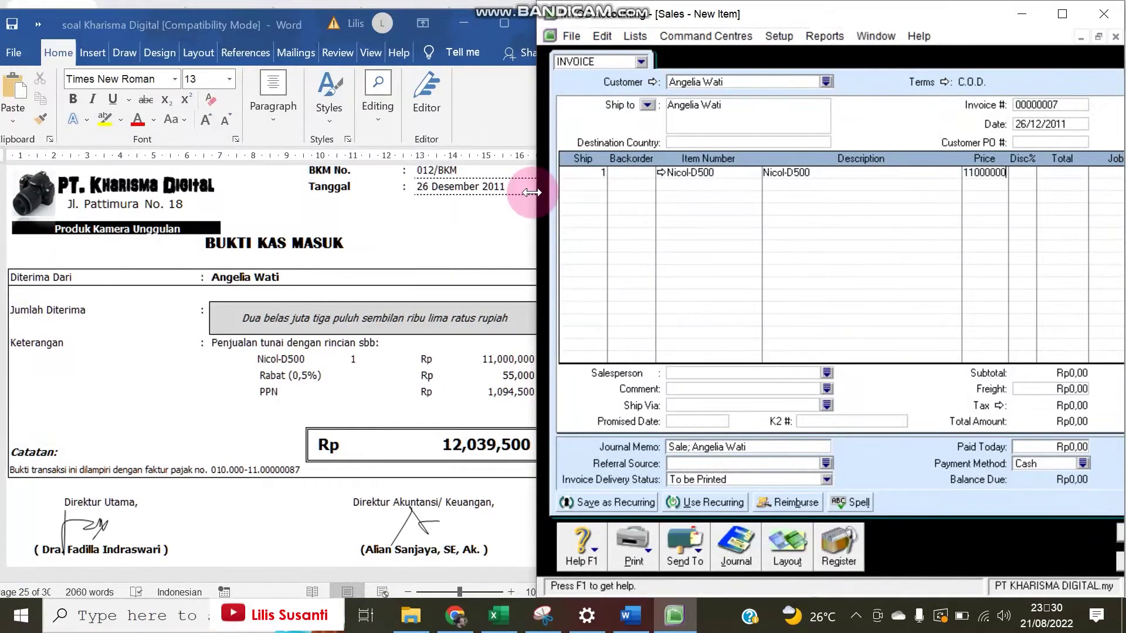
pyautogui.press('Tab')
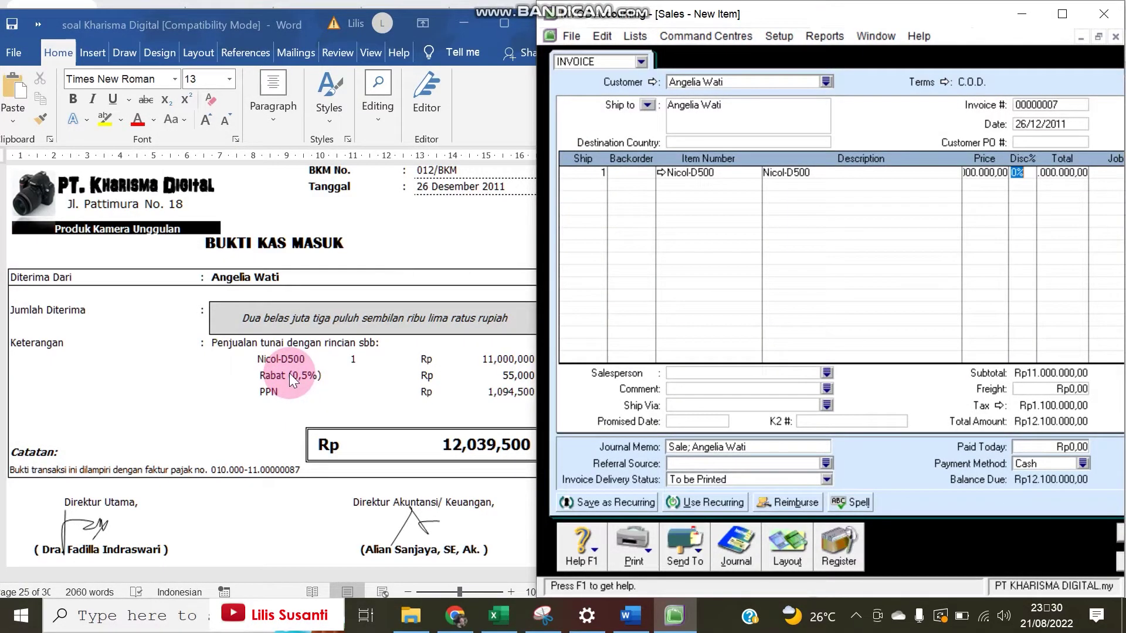
pyautogui.write('0,5')
pyautogui.press('Tab')
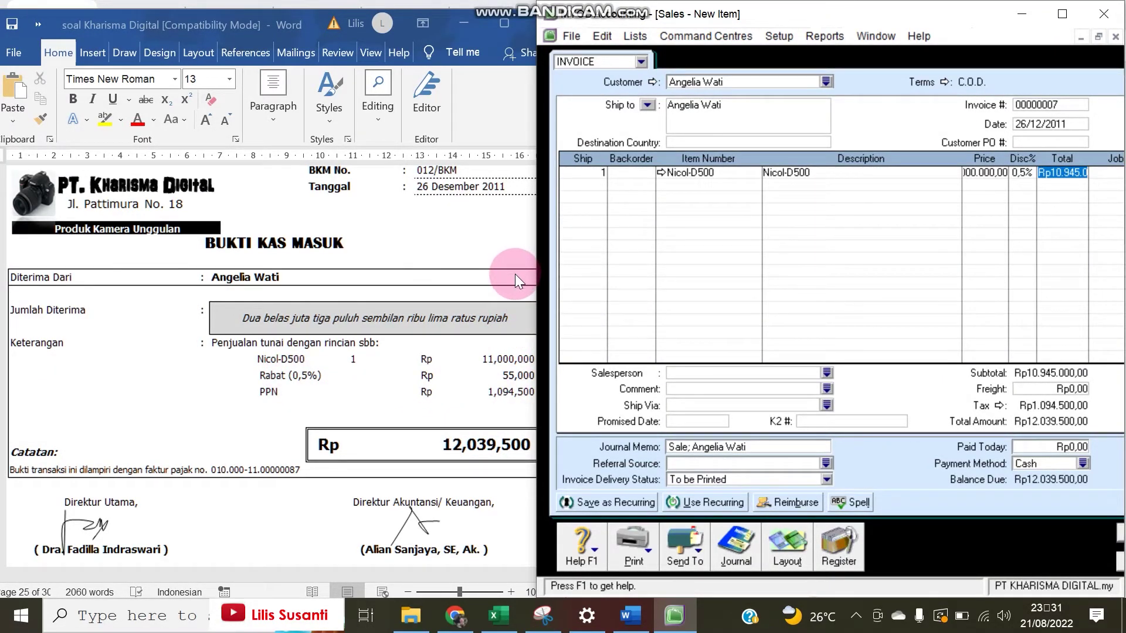
# Check the invoice line's tax code and compare the invoice amounts with voucher 012/BKM in the Word document.
pyautogui.moveTo(537, 262); pyautogui.dragTo(428, 256)
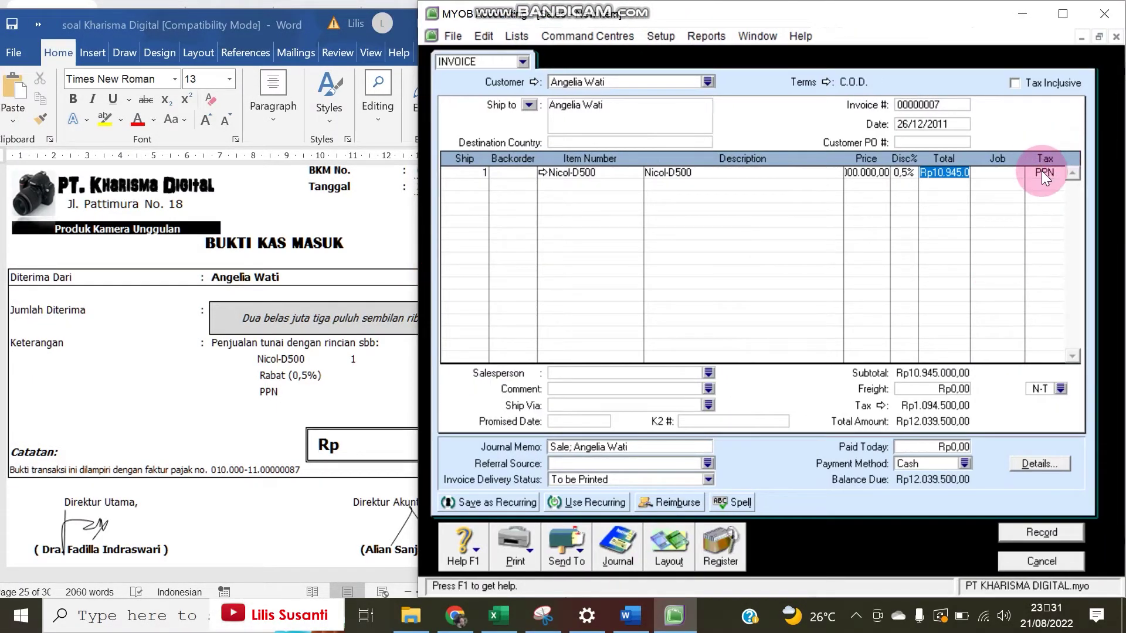
pyautogui.moveTo(414, 249); pyautogui.dragTo(563, 222)
pyautogui.click(289, 489)
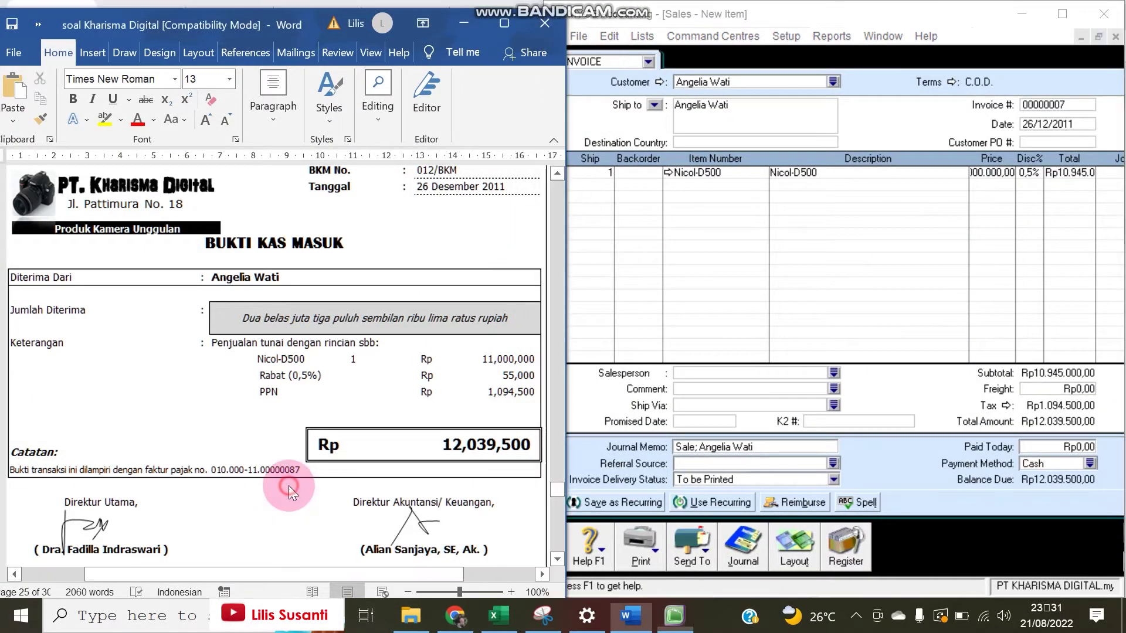
pyautogui.moveTo(418, 578); pyautogui.dragTo(464, 567)
pyautogui.click(676, 292)
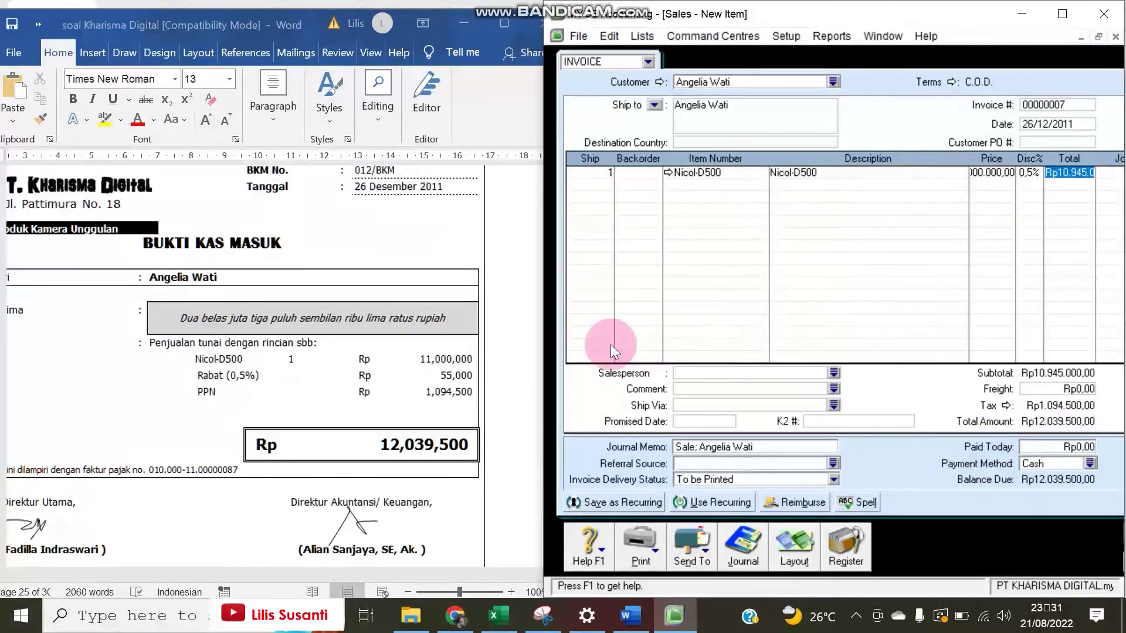
# Enter Rp12.039.500 as the amount paid today on the invoice and display the transaction recap.
pyautogui.moveTo(542, 356); pyautogui.dragTo(491, 369)
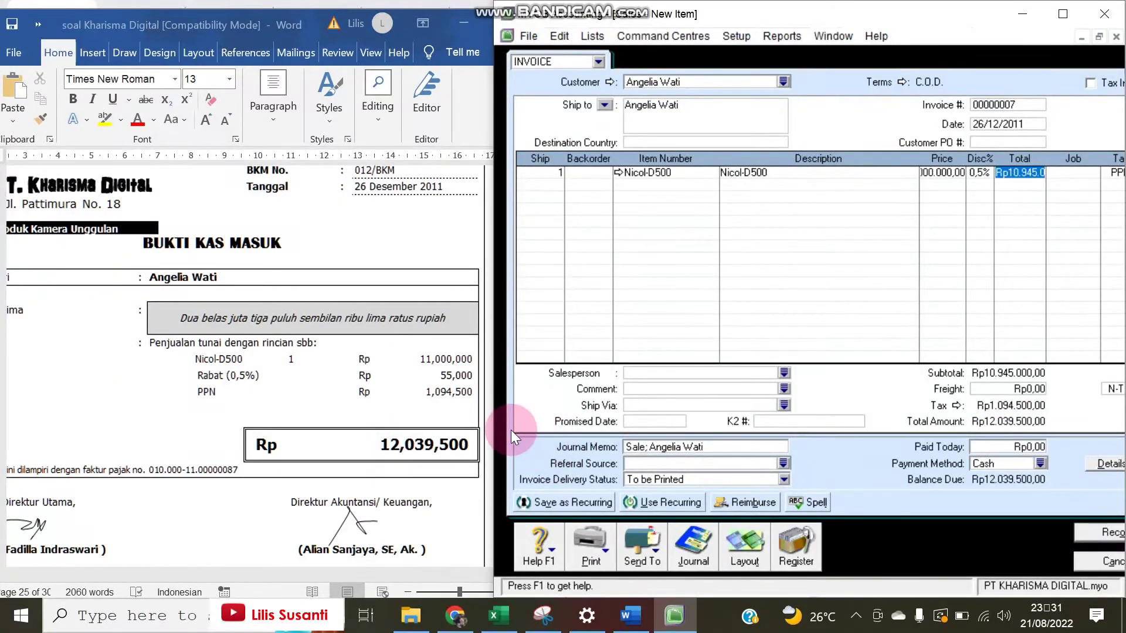
pyautogui.click(1009, 448)
pyautogui.write('1')
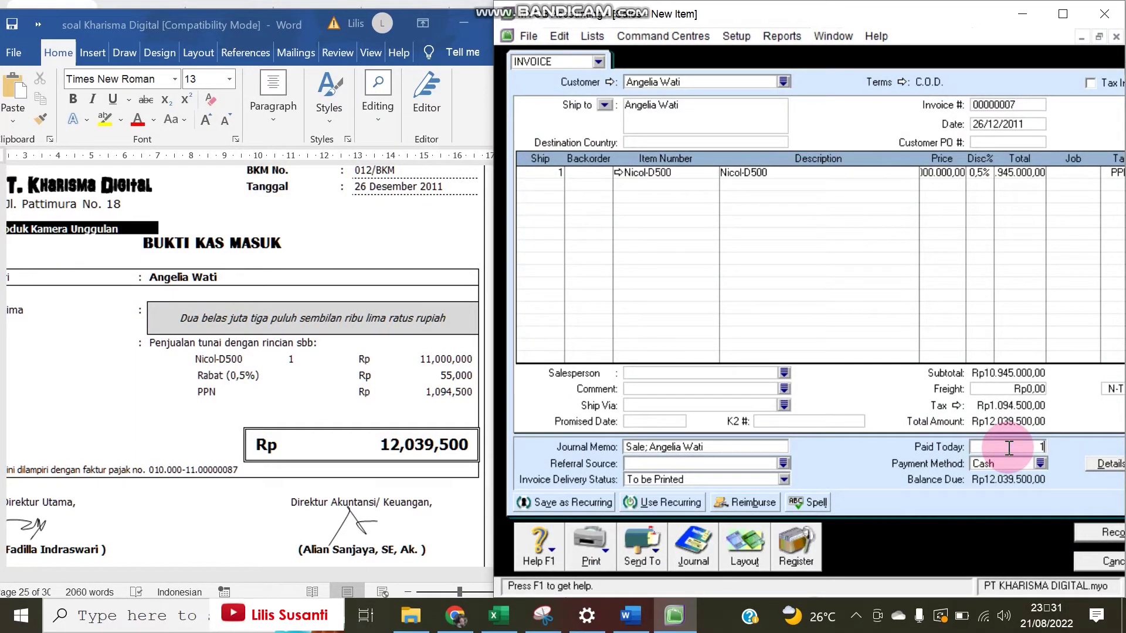
pyautogui.write('2039500')
pyautogui.press('Tab')
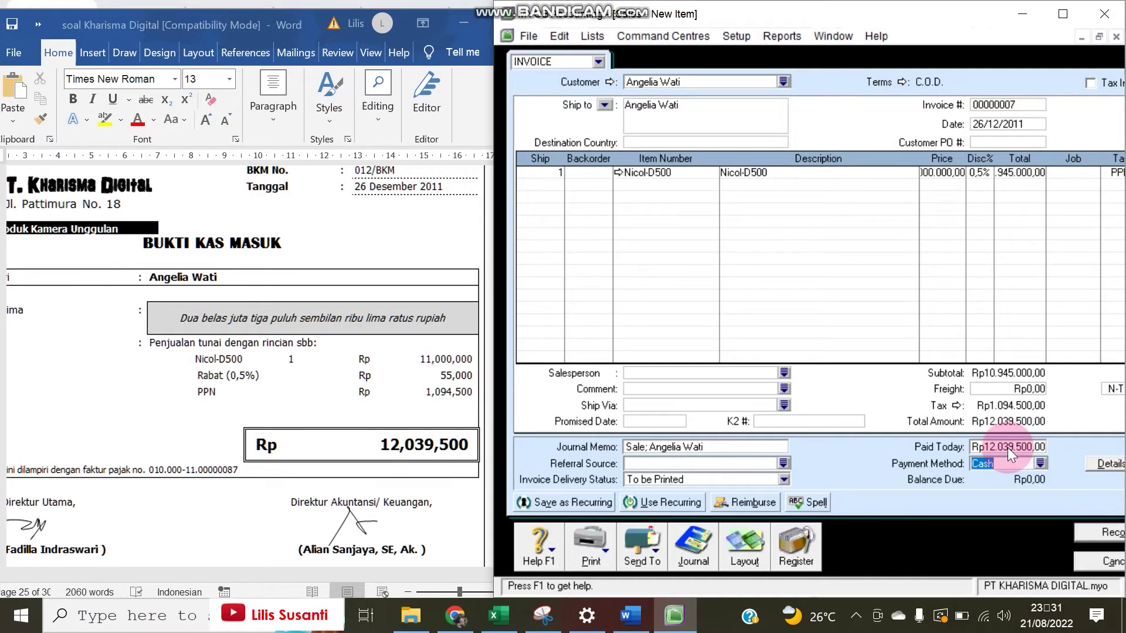
pyautogui.moveTo(491, 233); pyautogui.dragTo(437, 230)
pyautogui.hotkey('ctrl', 'r')
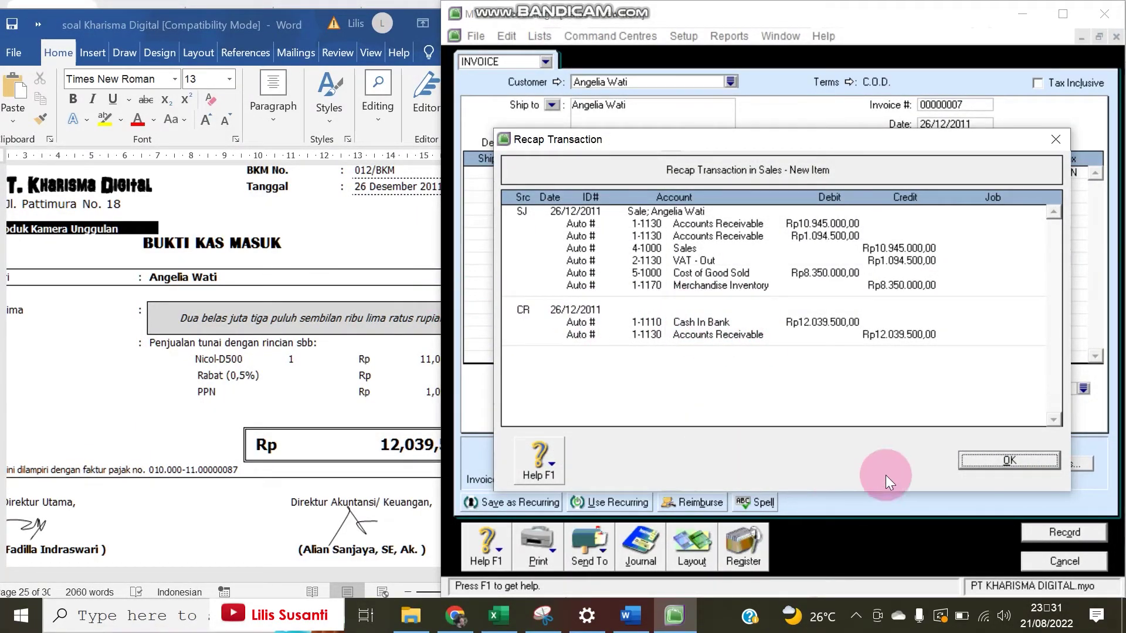
# Close the transaction recap and set the invoice number to 012/BKM.
pyautogui.click(1005, 461)
pyautogui.moveTo(441, 346)
pyautogui.mouseDown()
pyautogui.moveTo(485, 339)
pyautogui.moveTo(433, 338)
pyautogui.mouseUp()
pyautogui.click(867, 409)
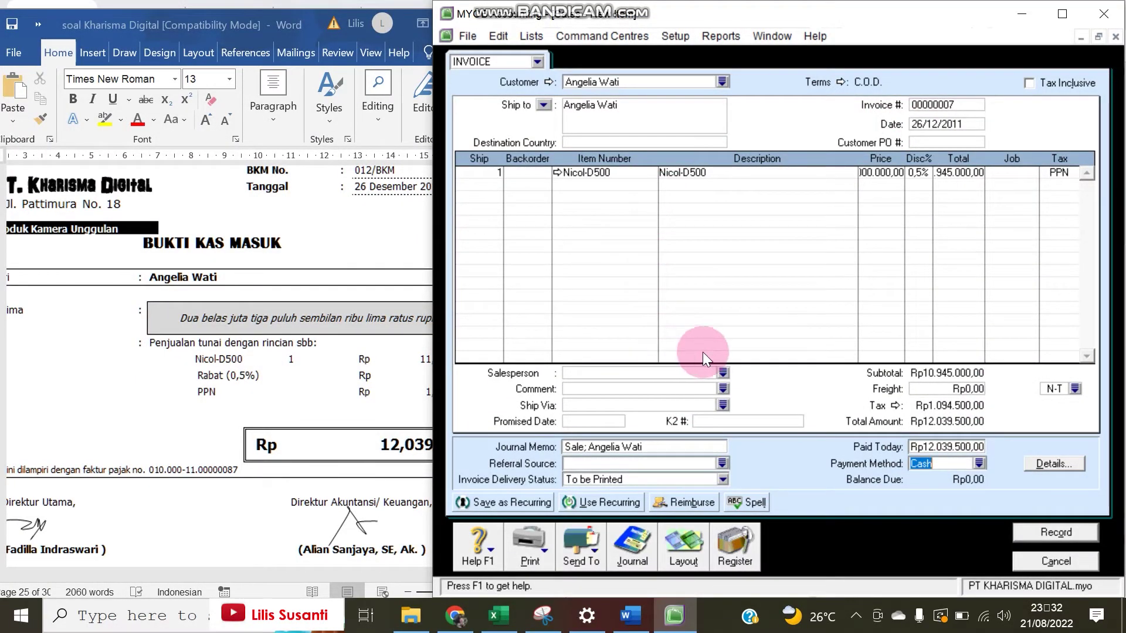
pyautogui.click(963, 107)
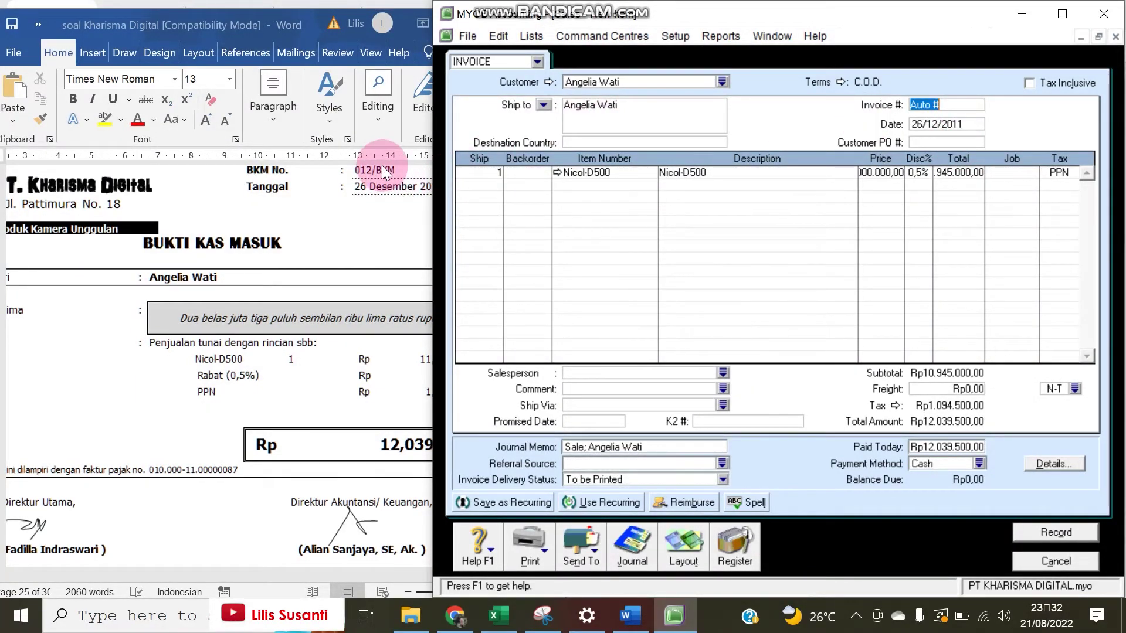
pyautogui.write('012')
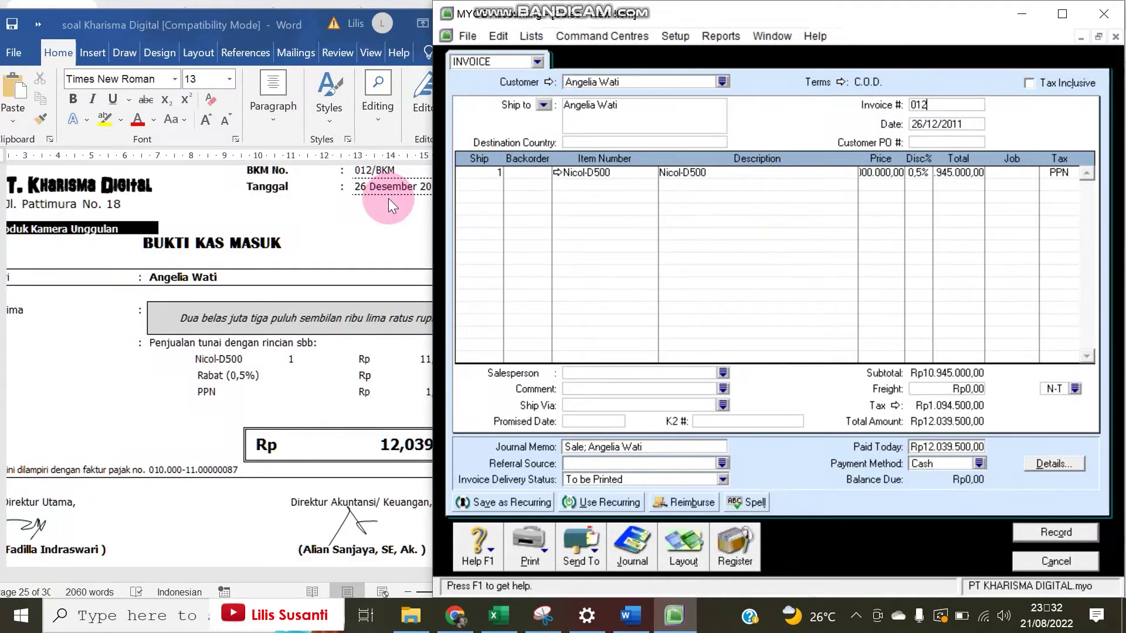
pyautogui.write('/BKM')
pyautogui.press('Tab')
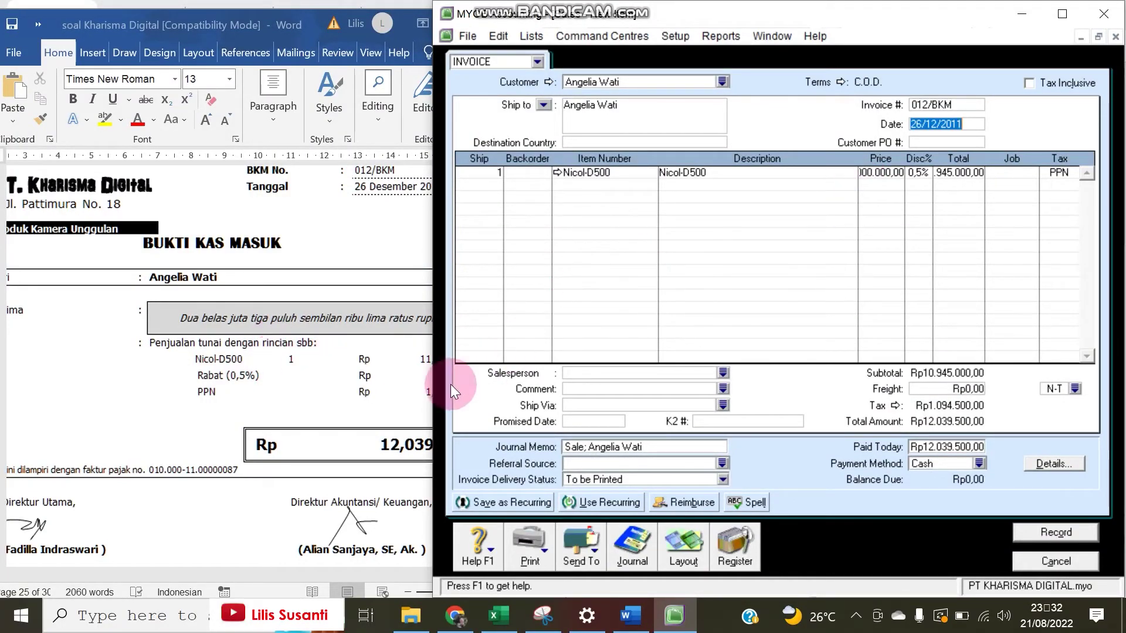
# Check the invoice line's price and the amount paid today, and record the sales invoice.
pyautogui.click(870, 176)
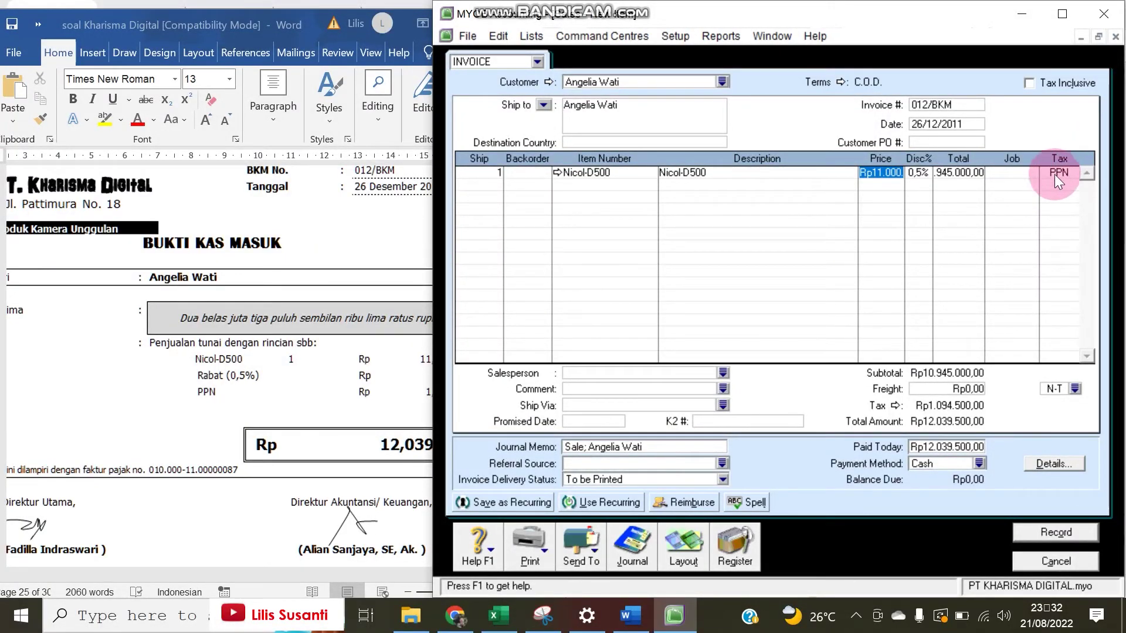
pyautogui.click(916, 448)
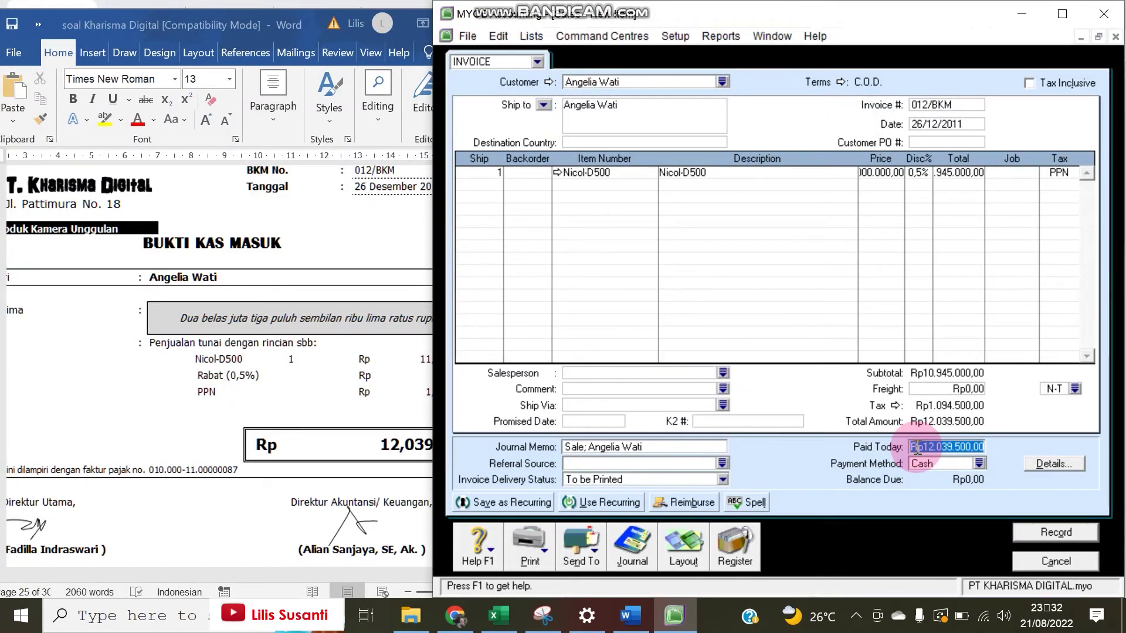
pyautogui.click(1029, 536)
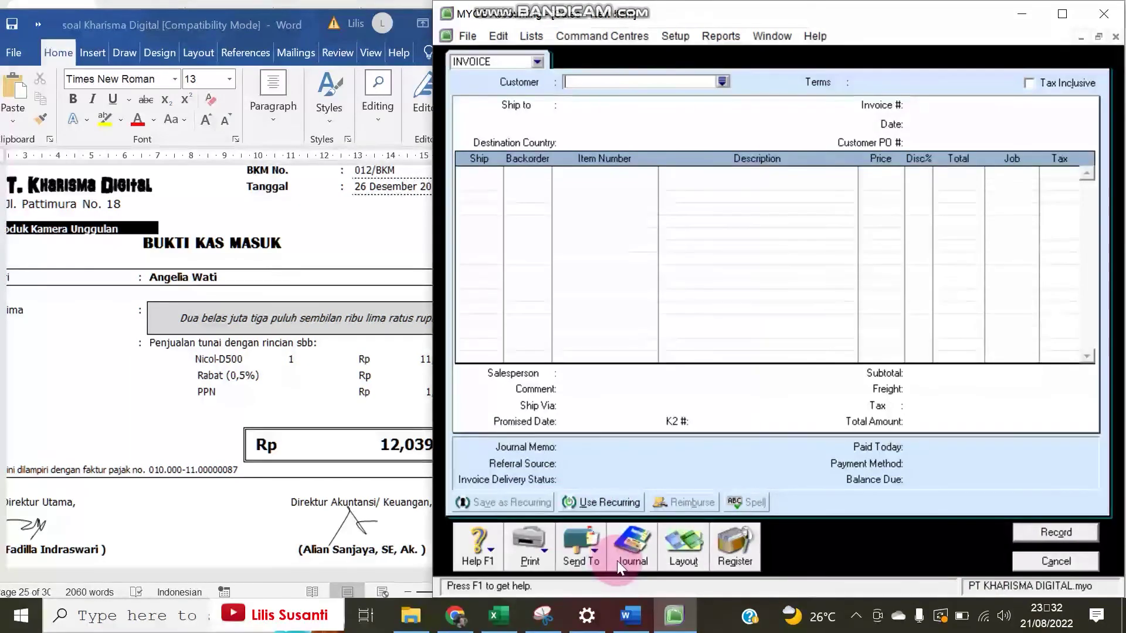
# Switch to the Word document and review the full cash receipt voucher 012/BKM, including its note about the attached tax invoice.
pyautogui.click(385, 470)
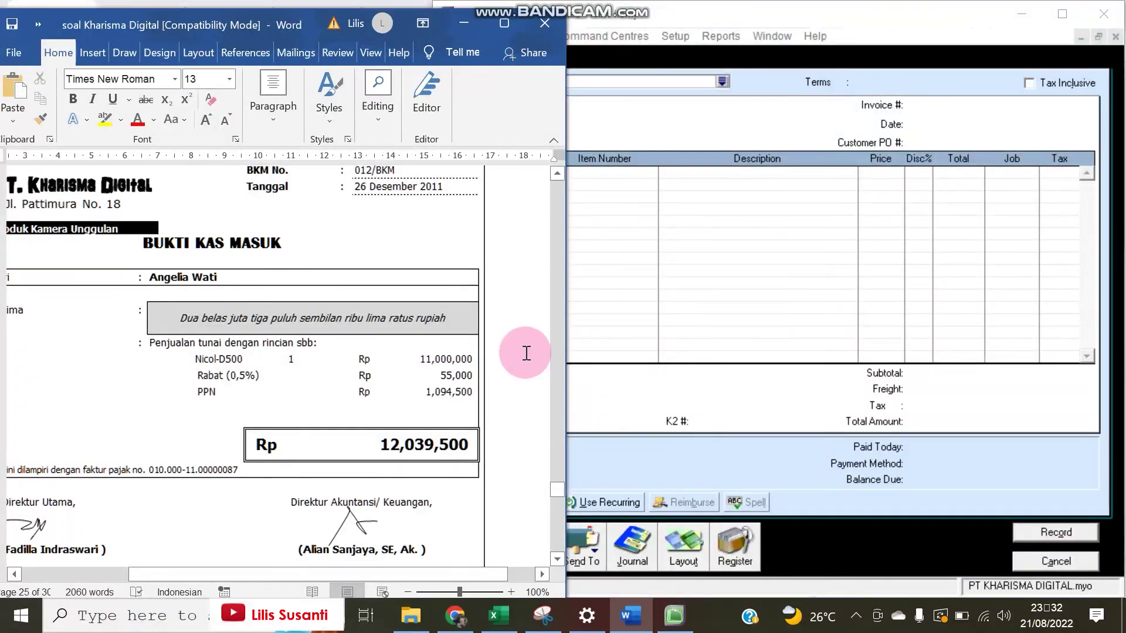
pyautogui.click(557, 170)
pyautogui.click(557, 170)
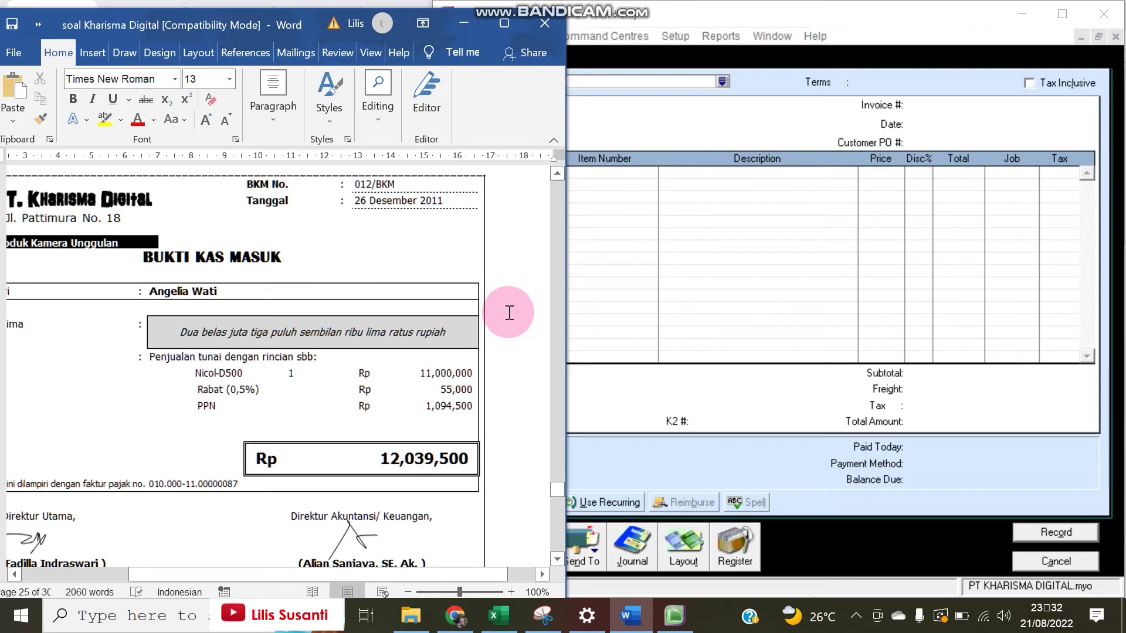
pyautogui.click(557, 559)
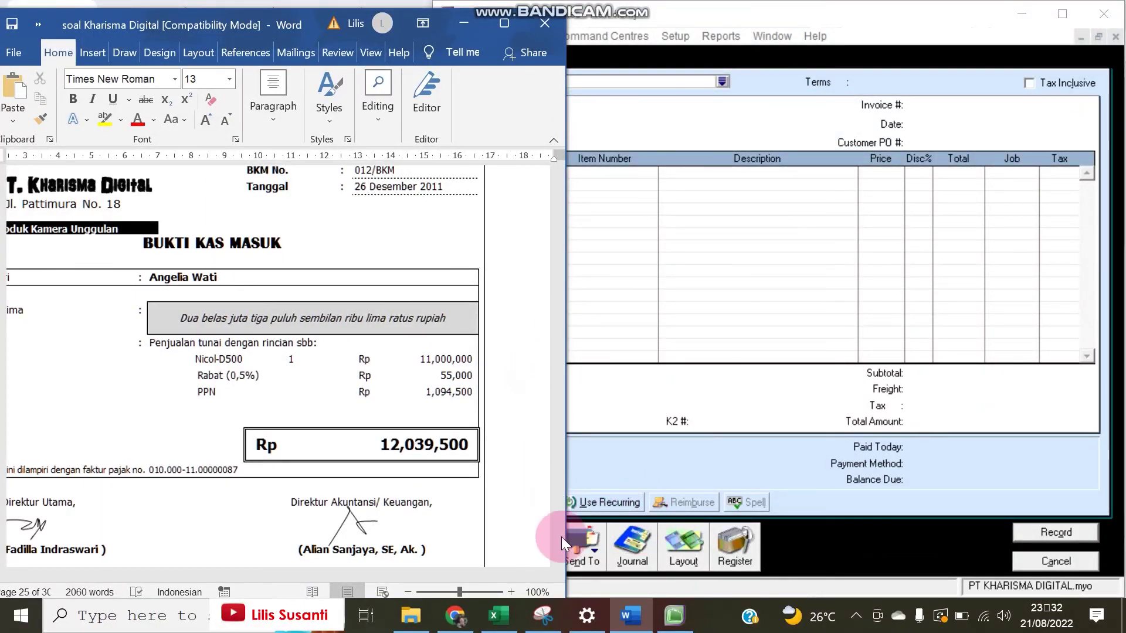
pyautogui.moveTo(420, 575); pyautogui.dragTo(382, 572)
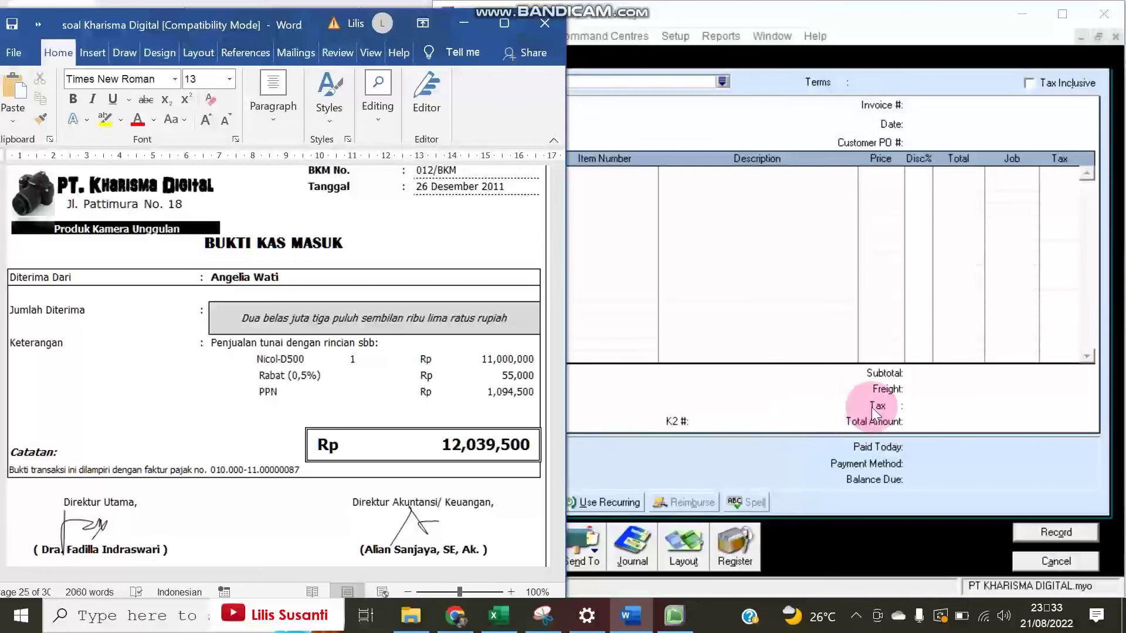